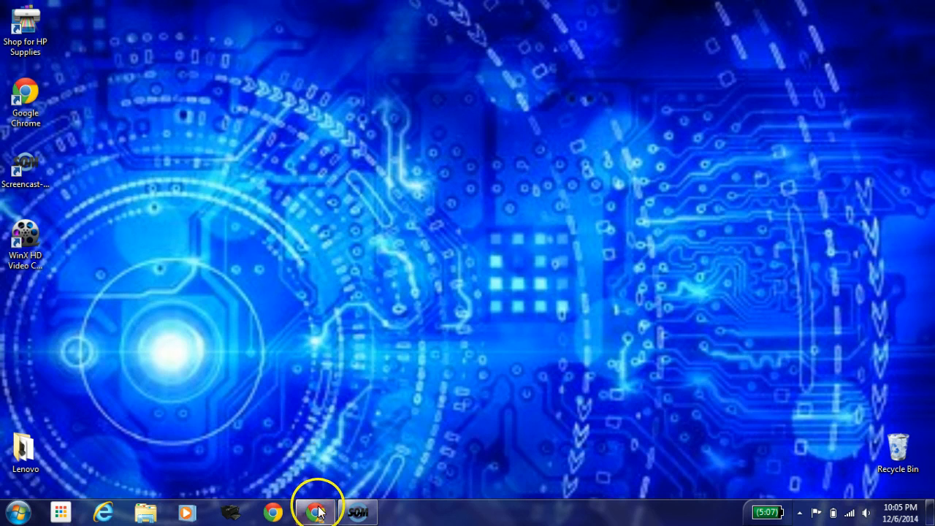
- Switch to Chrome, go to Google Sites from the Google home page, and open the A3 Industries site
left_click(318, 515)
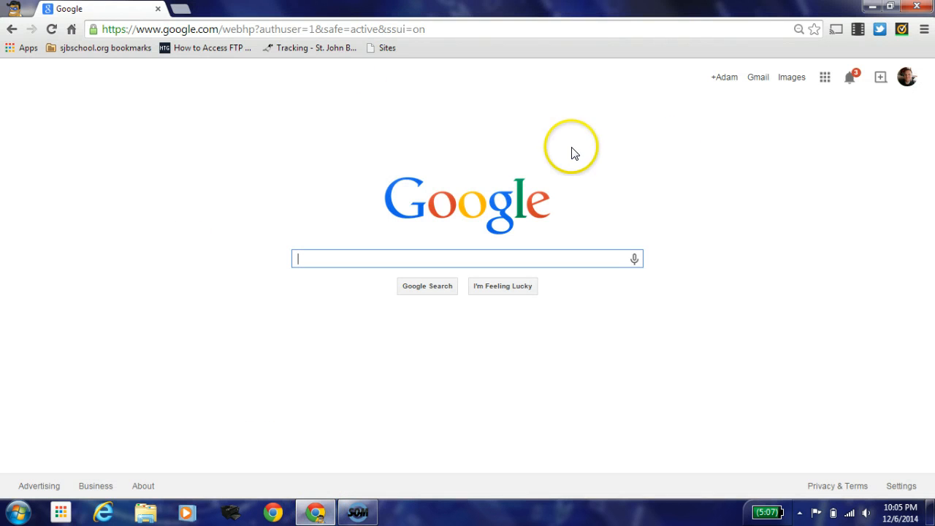
left_click(825, 82)
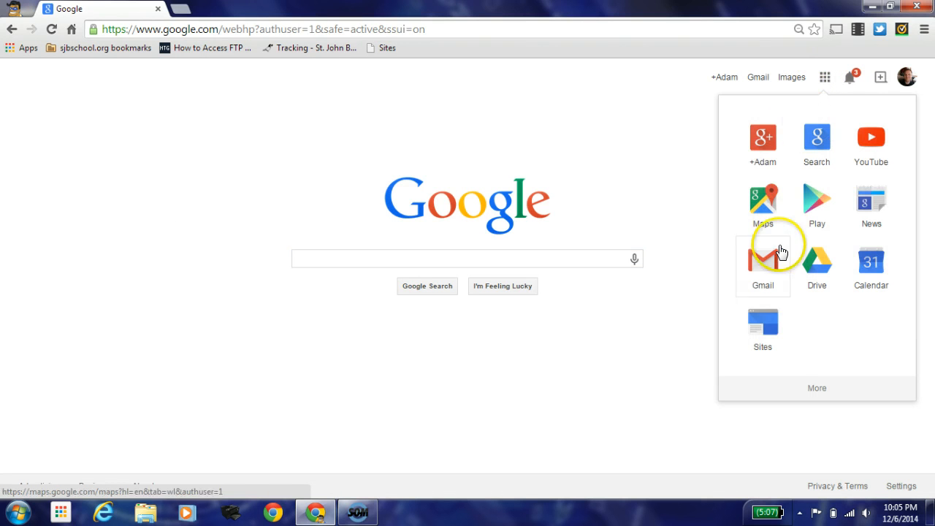
left_click(767, 333)
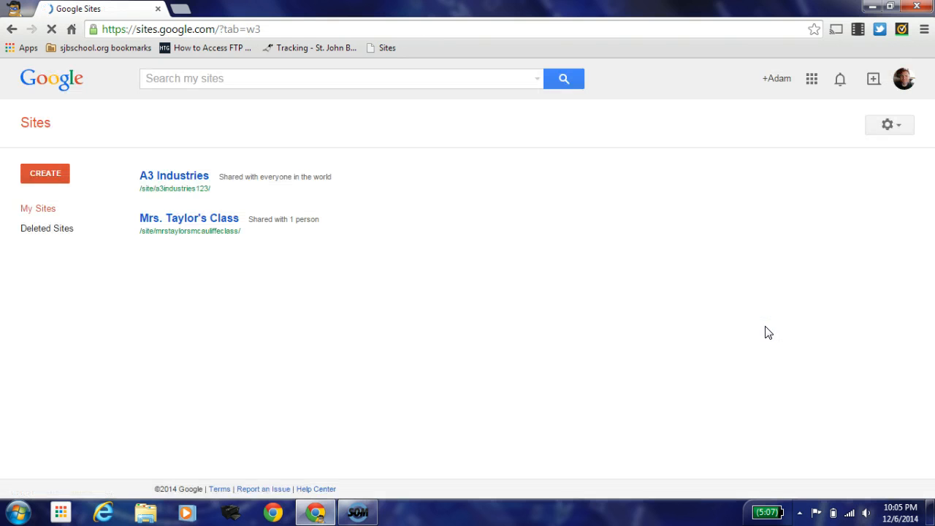
left_click(182, 178)
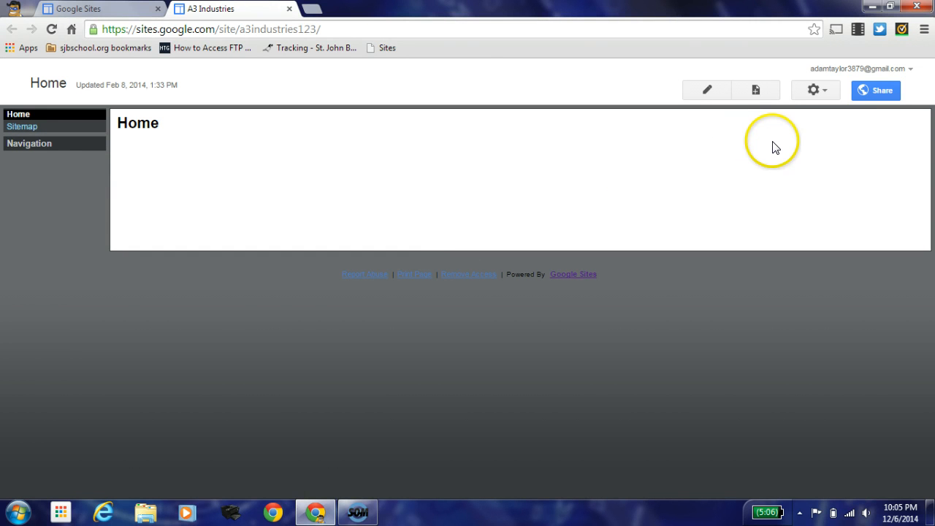
- Open the A3 Industries site's management settings and go to its Themes, Colors, and Fonts page
left_click(817, 95)
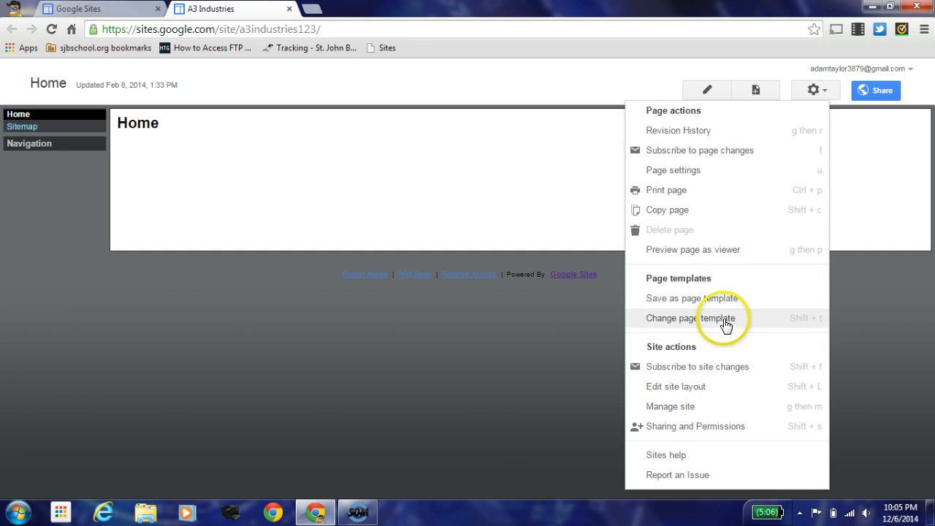
left_click(685, 406)
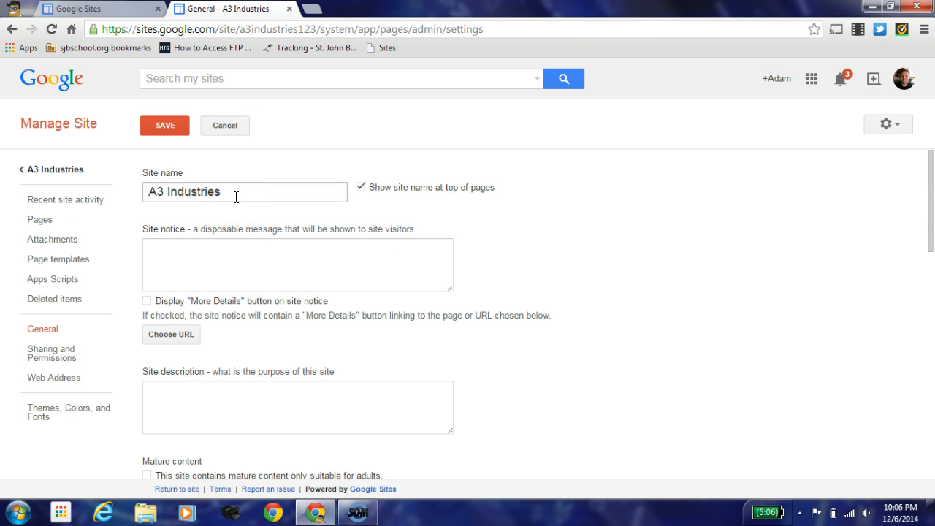
left_click(223, 249)
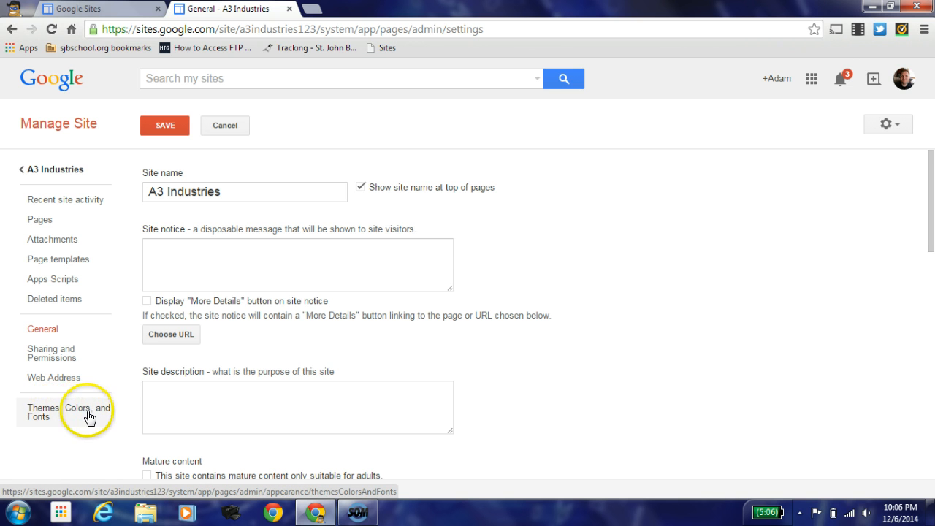
left_click(64, 407)
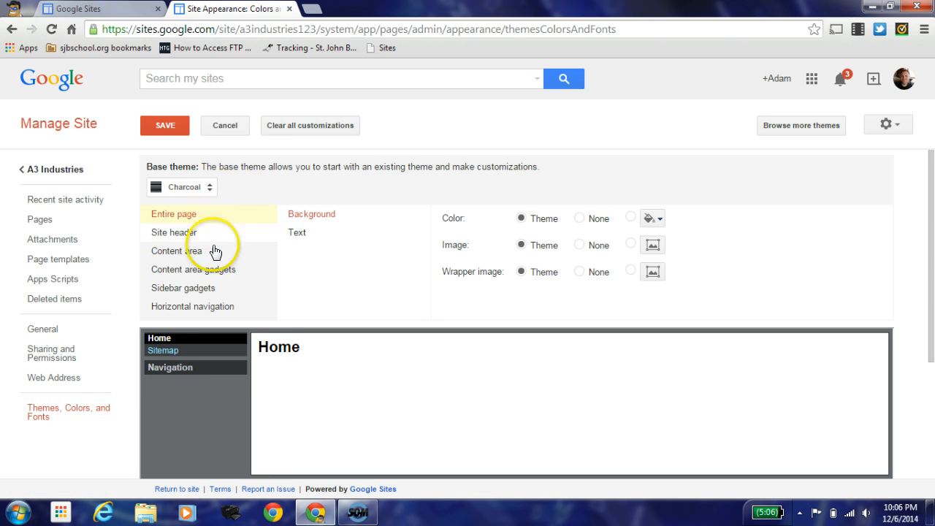
- Try the Tron, Treehouse and Tiles base themes on the site and return the base theme to Charcoal
left_click(191, 188)
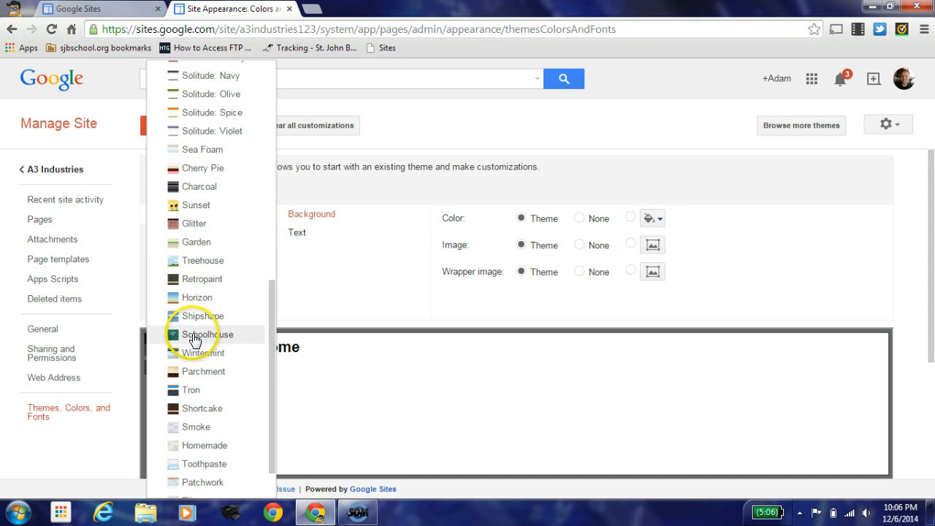
left_click(190, 392)
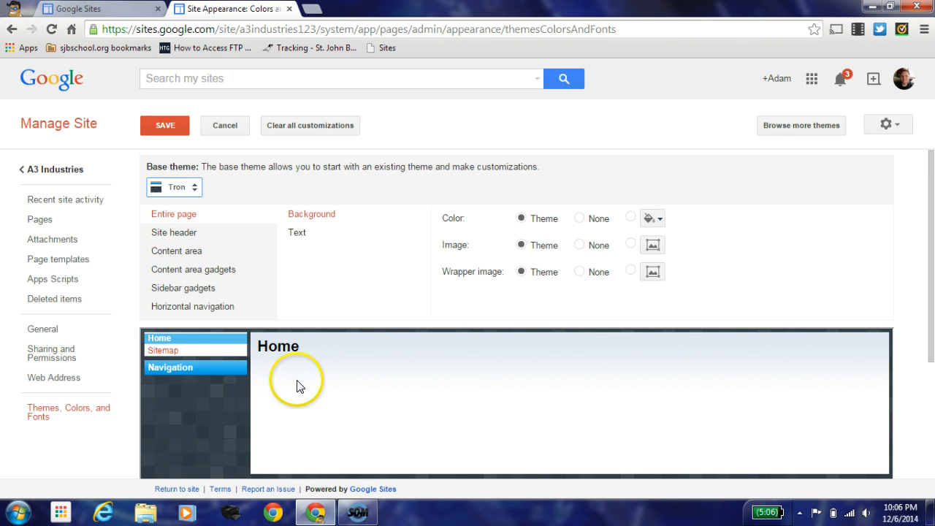
left_click(191, 189)
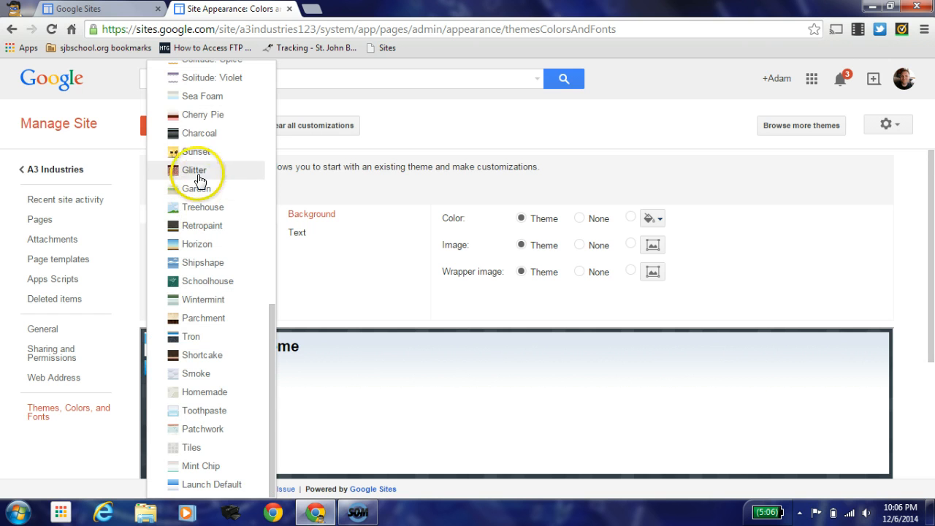
left_click(196, 207)
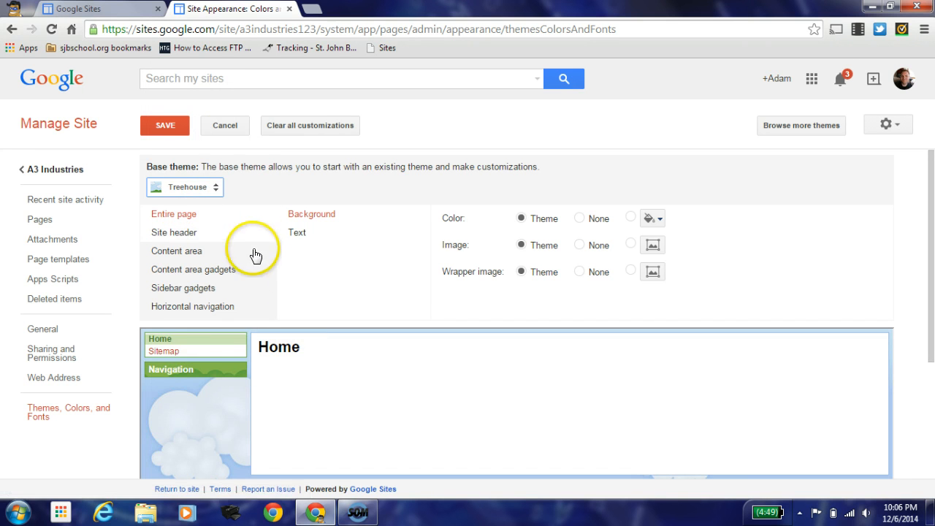
left_click(213, 189)
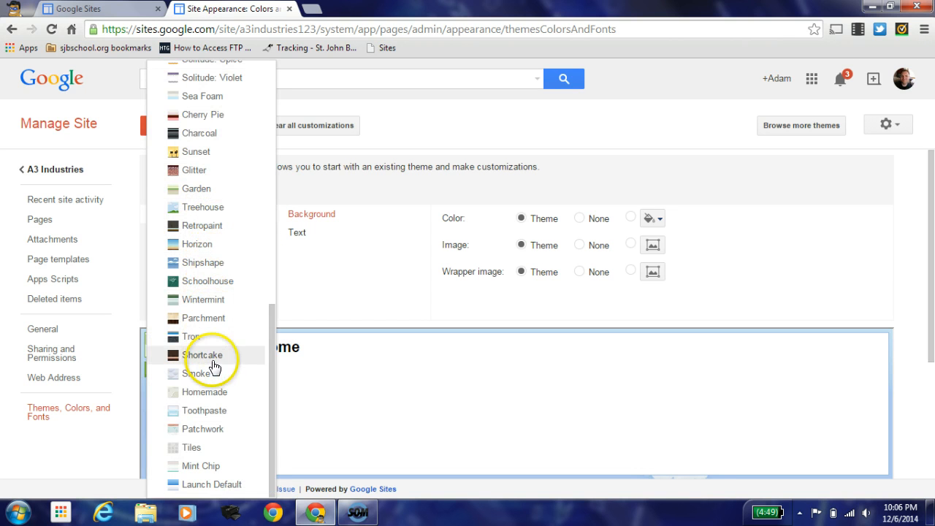
left_click(197, 450)
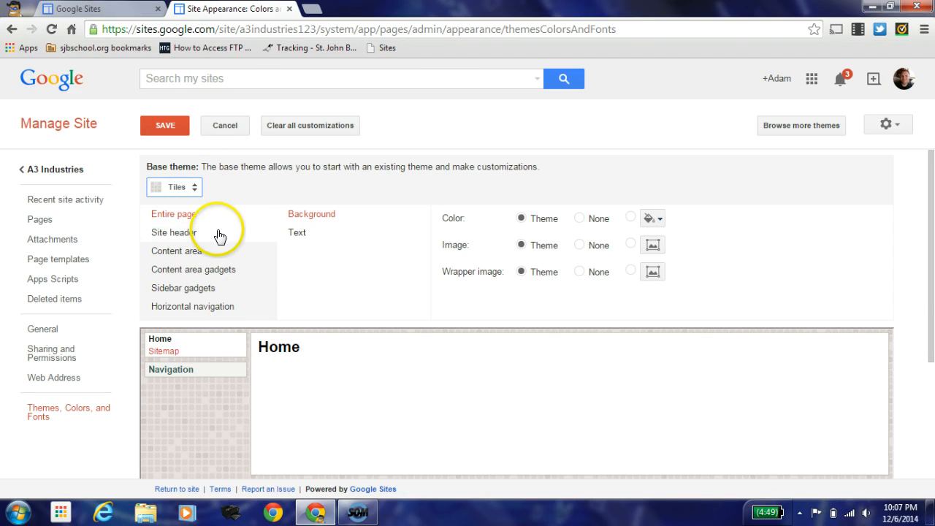
left_click(196, 192)
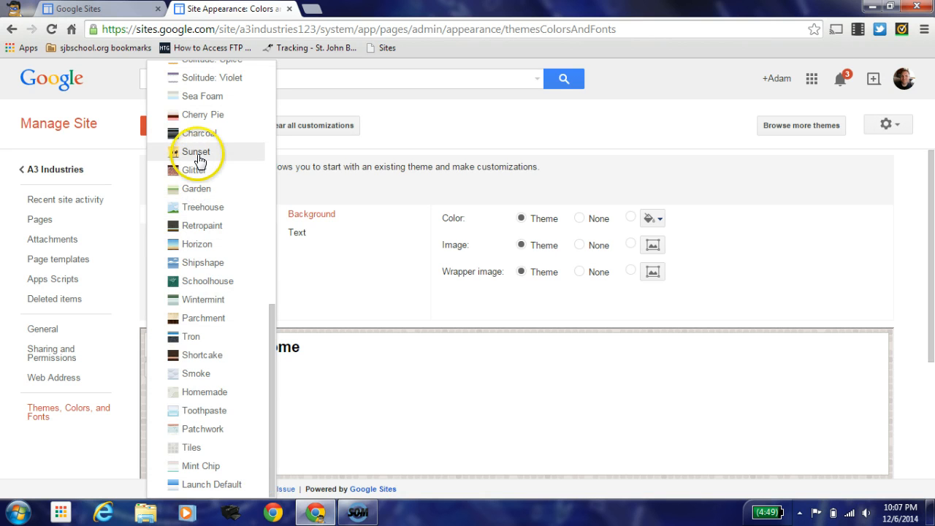
left_click(201, 132)
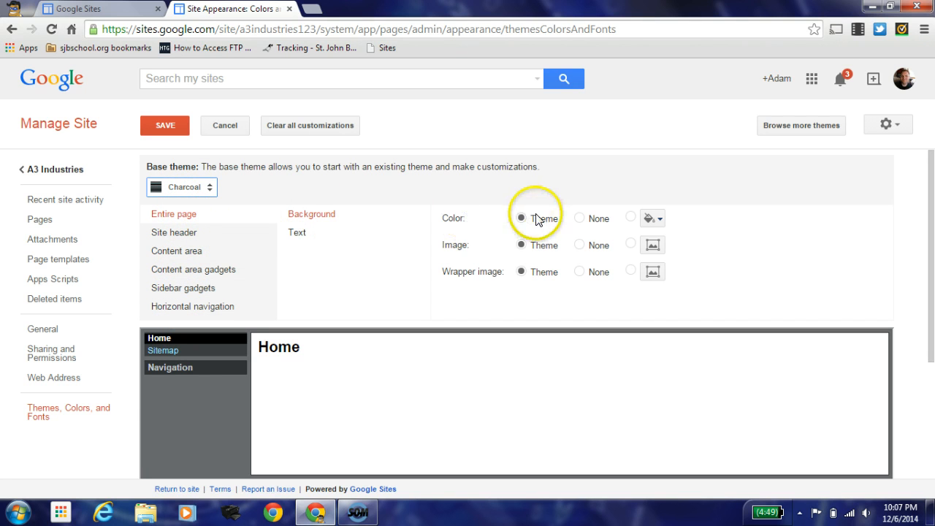
- Give the entire page's background a custom bright blue color in place of the theme color
left_click(580, 218)
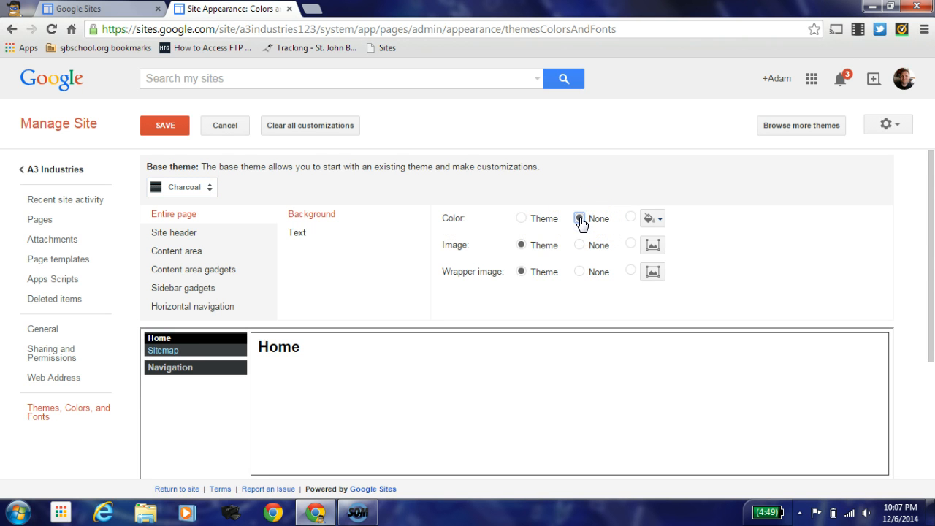
left_click(655, 220)
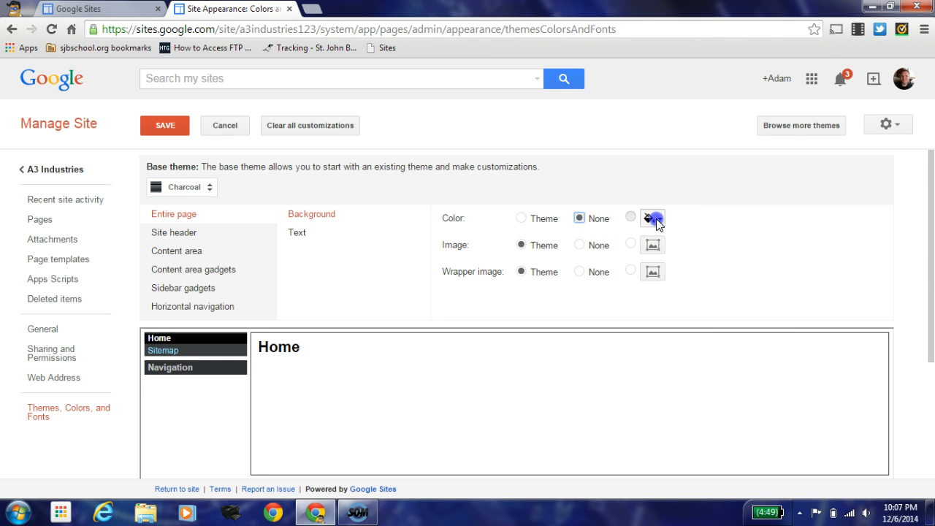
left_click(666, 241)
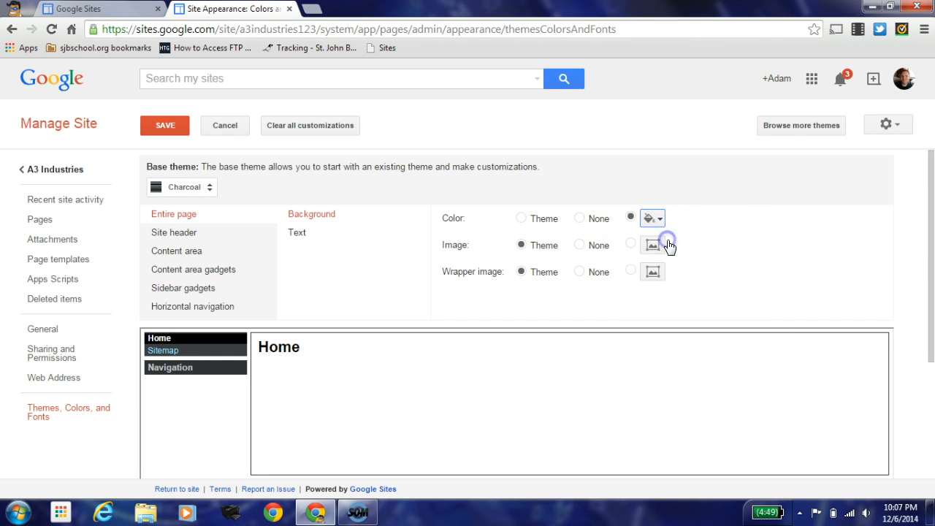
left_click(652, 220)
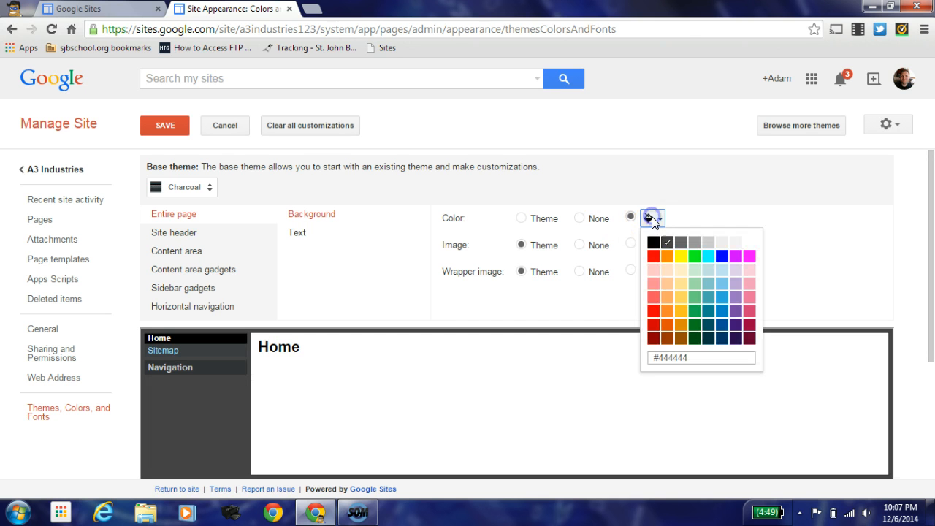
left_click(720, 255)
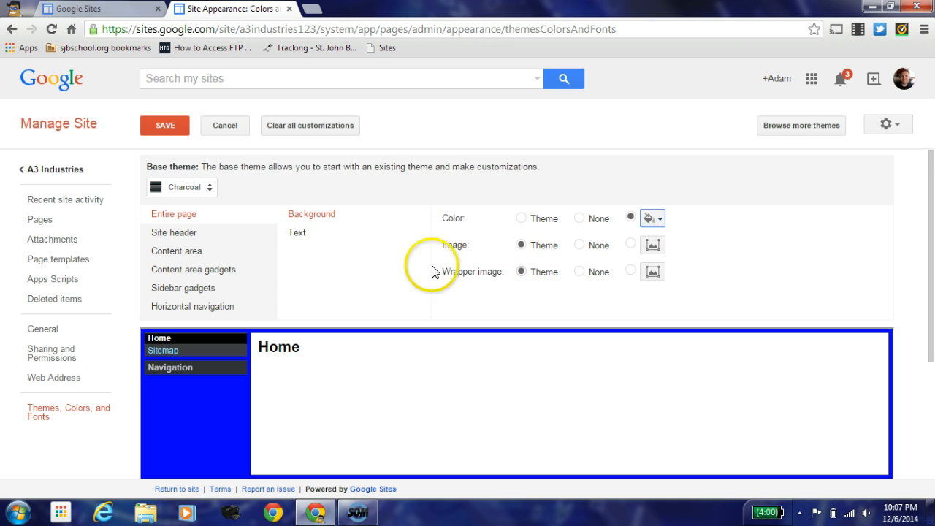
- Try the Anton font for the entire page's text and set the font to Architects Daughter
left_click(298, 232)
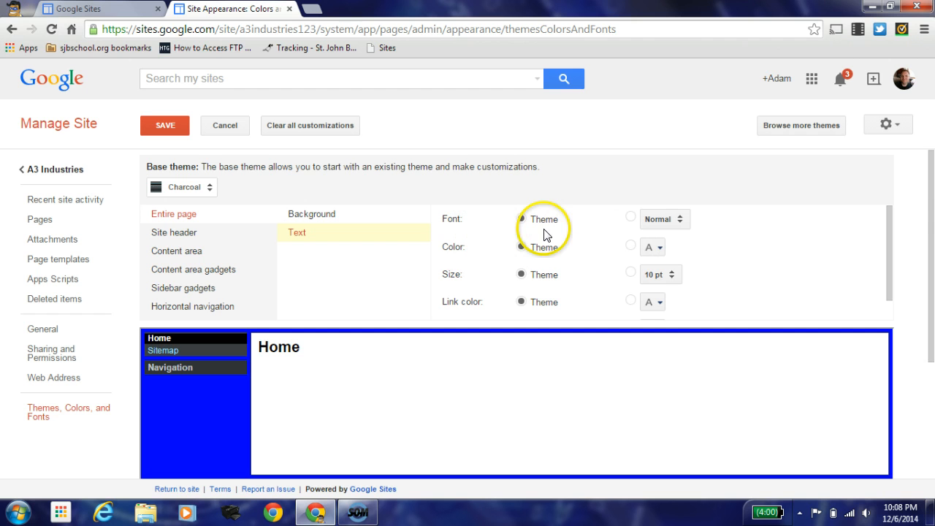
left_click(668, 218)
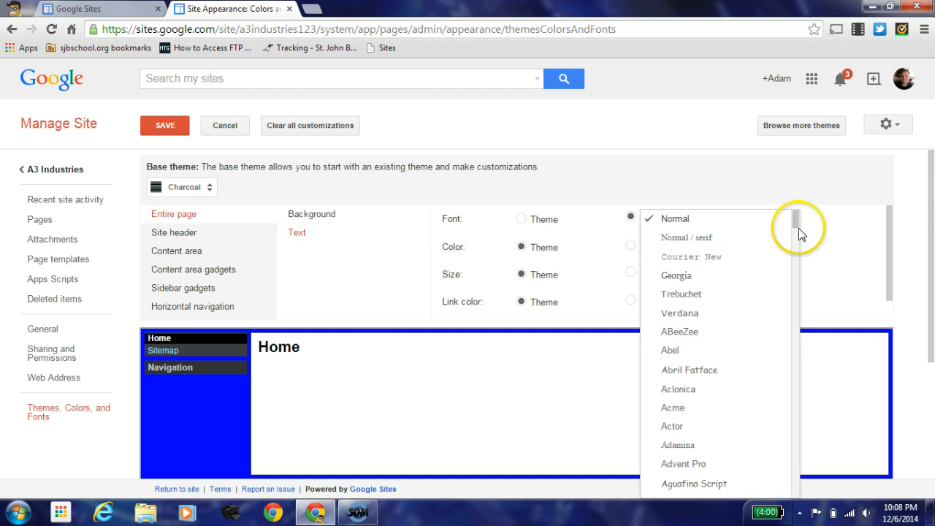
left_click_drag(798, 220, 799, 243)
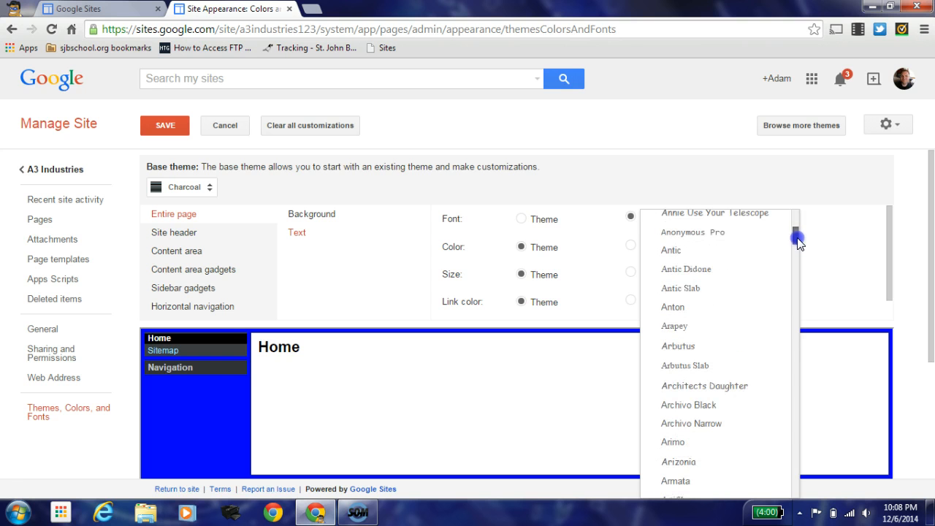
left_click(681, 308)
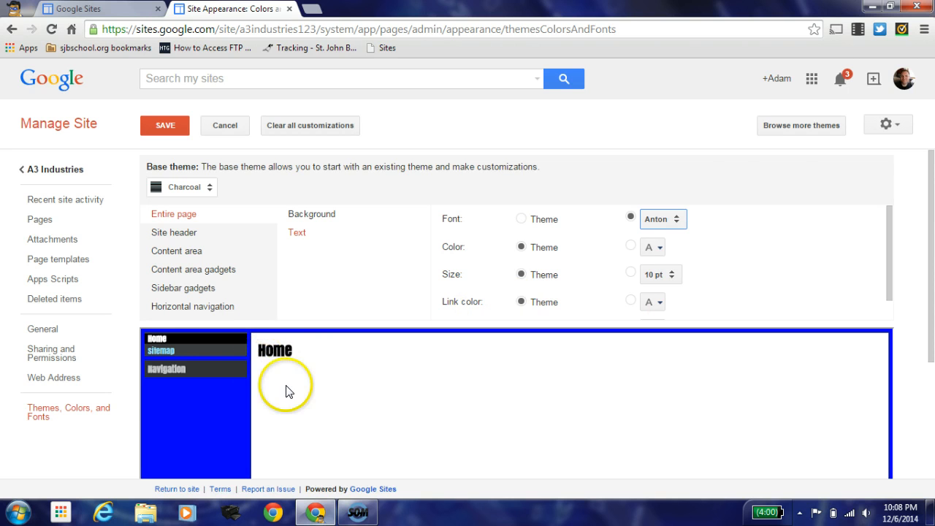
left_click(673, 219)
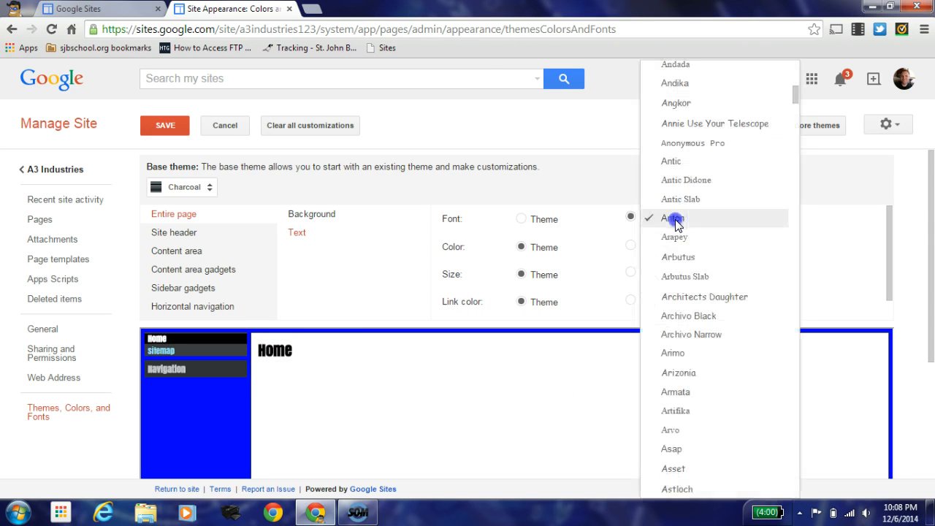
left_click(697, 297)
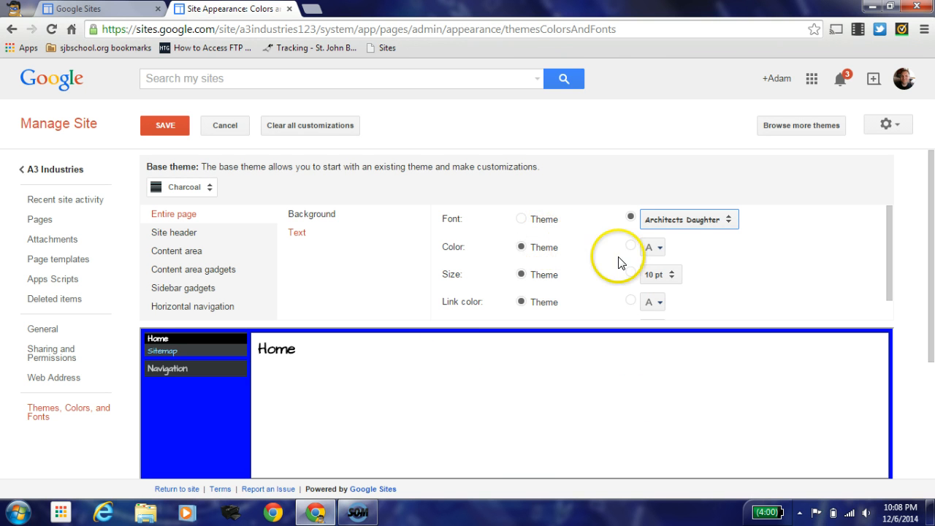
- Color the entire page's text bright blue and set its size to 16 pt after trying 12 pt
left_click(660, 249)
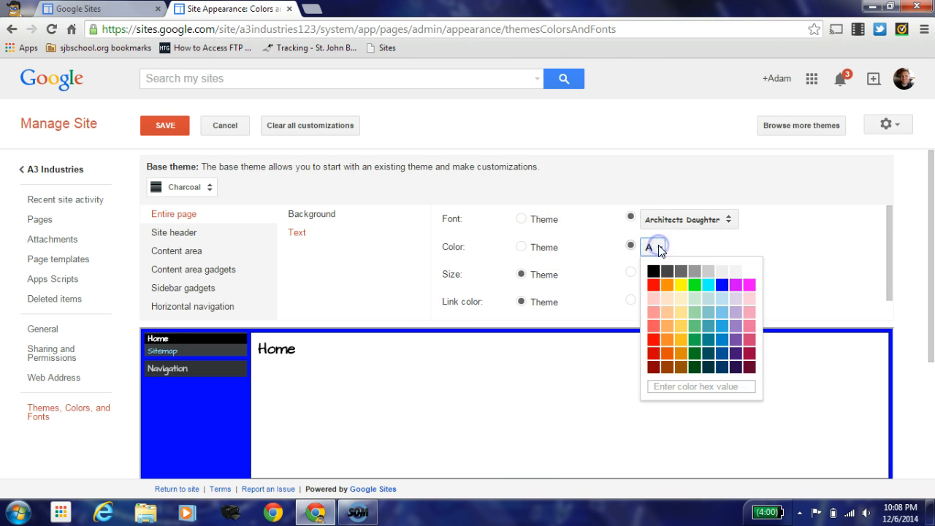
left_click(724, 286)
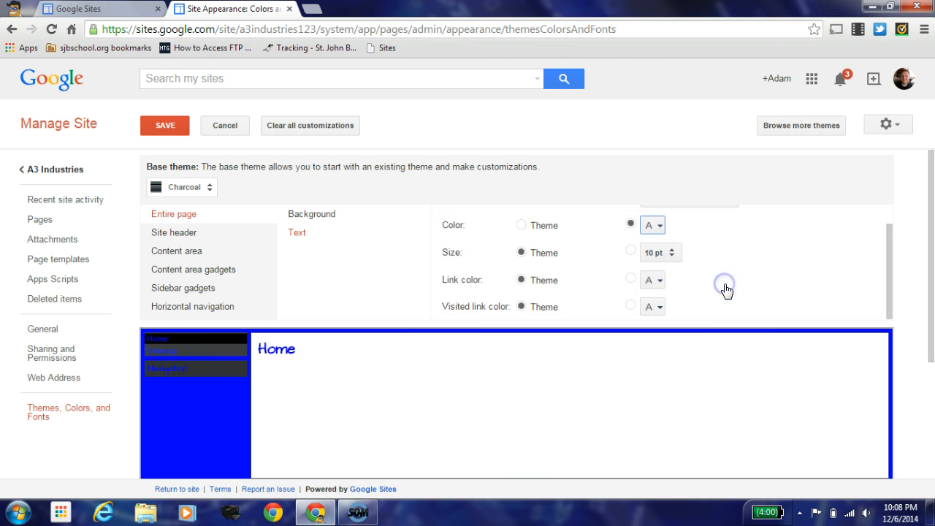
left_click(653, 253)
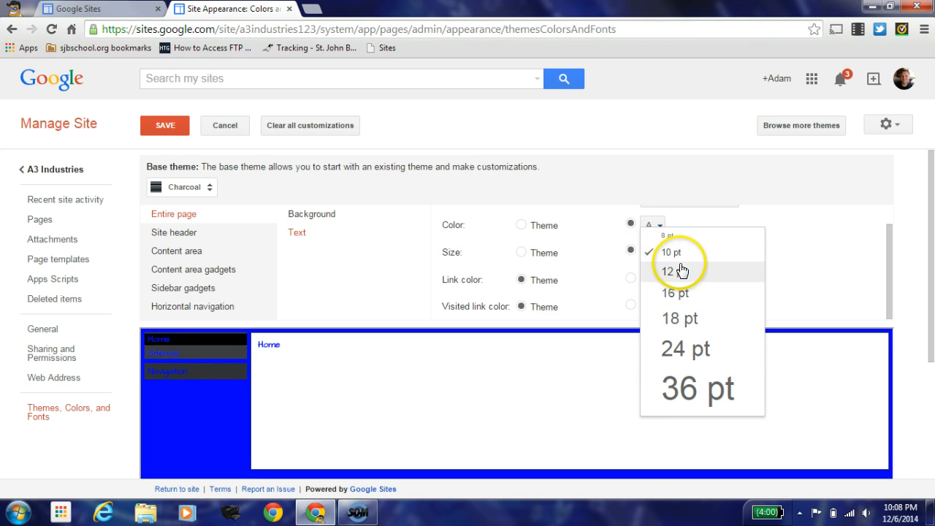
left_click(674, 272)
left_click(670, 256)
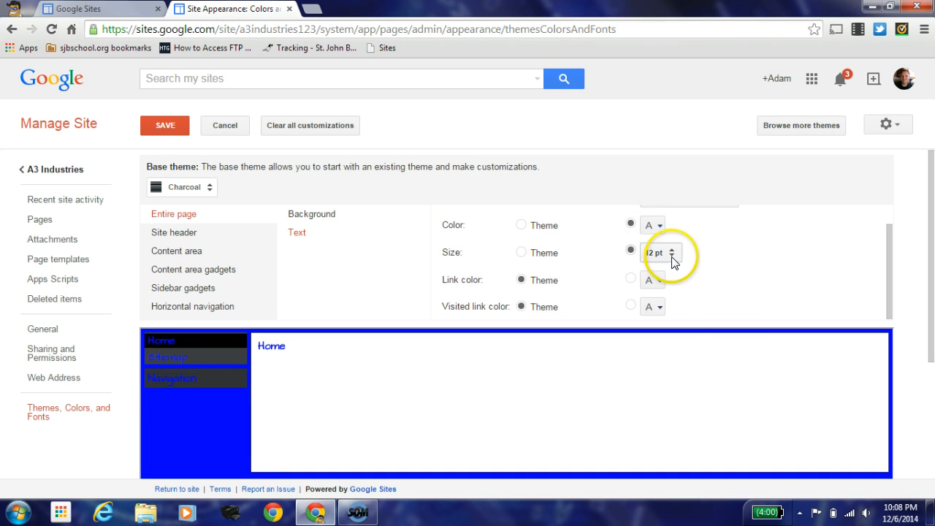
left_click(673, 275)
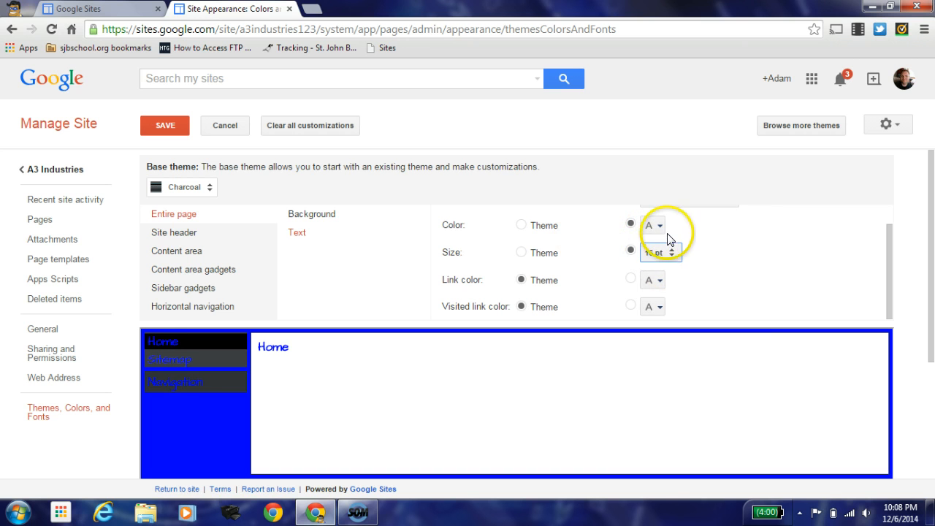
- Change the entire page's text color to black and set the link color to red
left_click(655, 231)
left_click(650, 249)
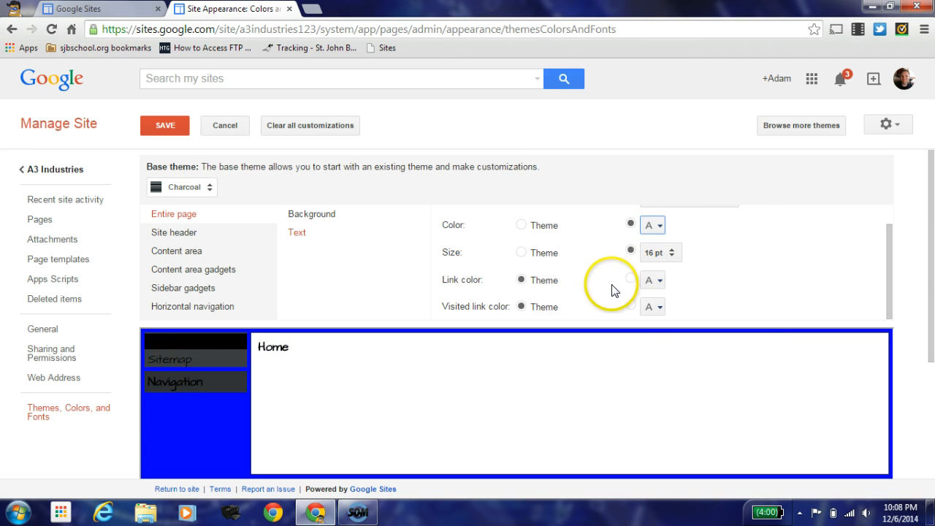
left_click(659, 283)
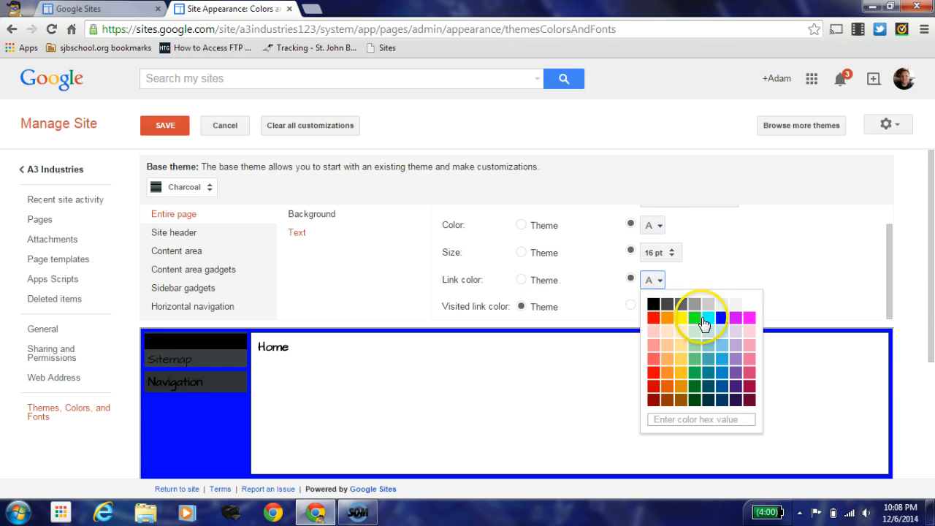
left_click(653, 317)
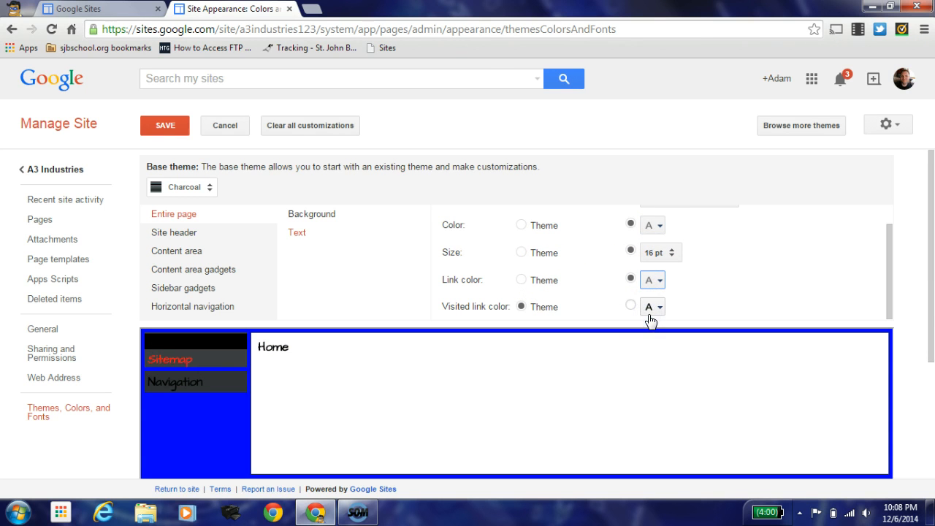
- Set the entire page's visited link color to bright green
left_click(642, 306)
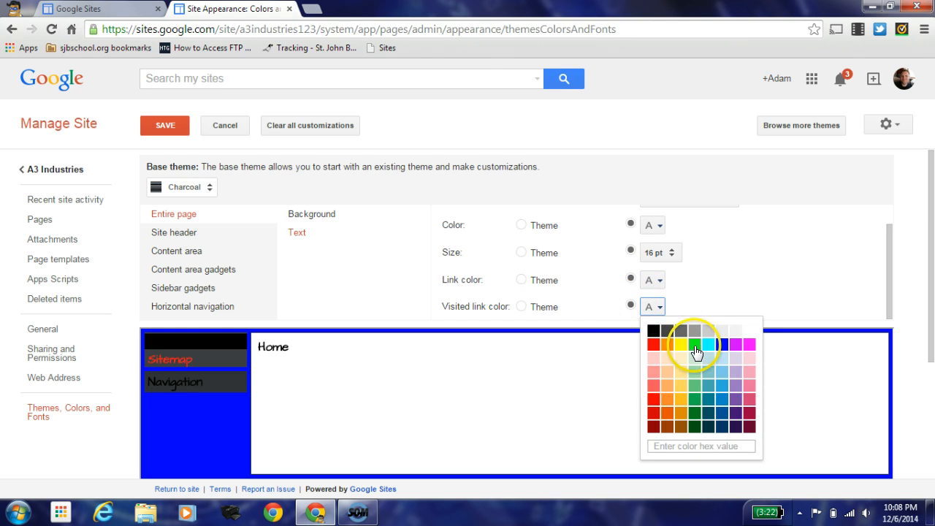
left_click(696, 353)
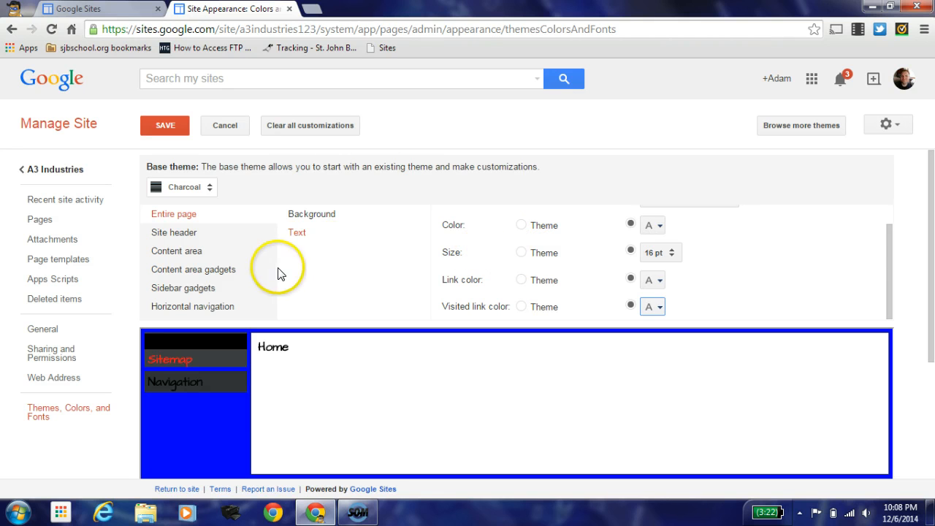
- Give the content area's background a custom light gray color after trying dark gray
left_click(192, 256)
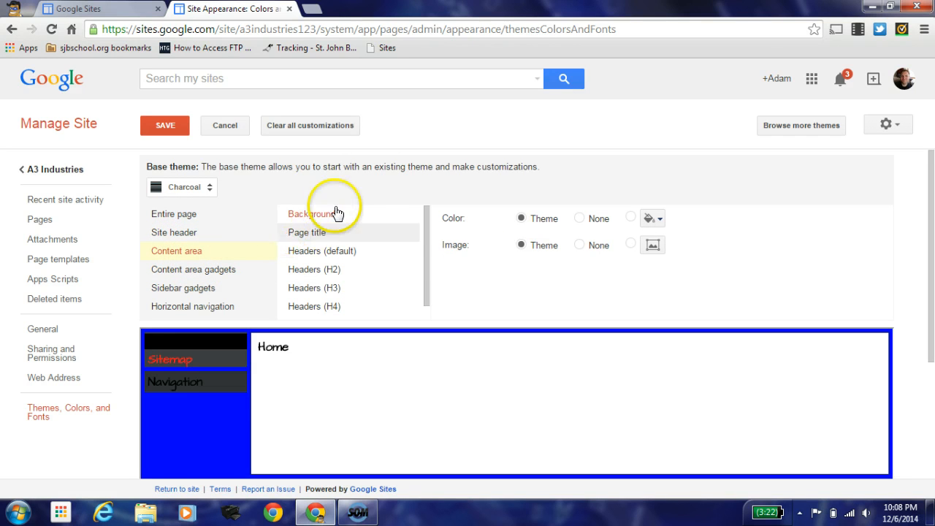
left_click(653, 221)
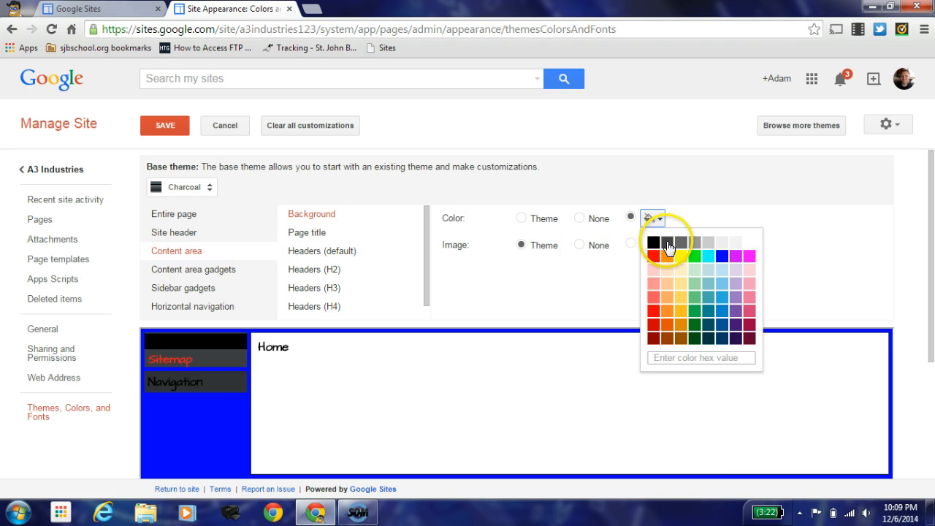
left_click(668, 245)
left_click(651, 218)
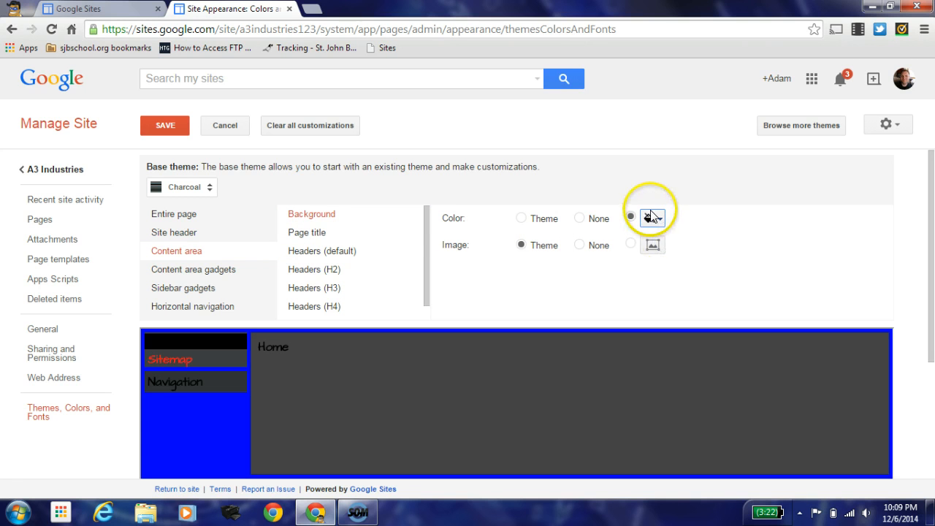
left_click(707, 243)
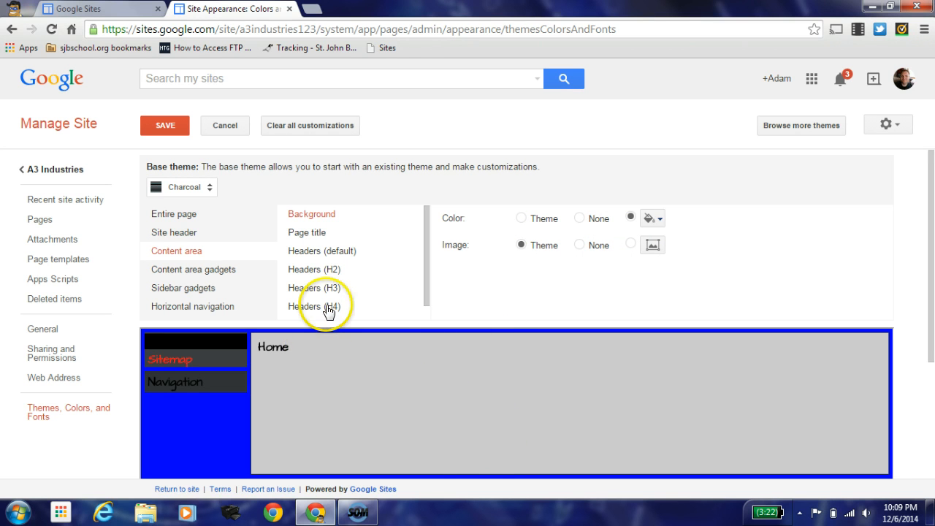
left_click(321, 252)
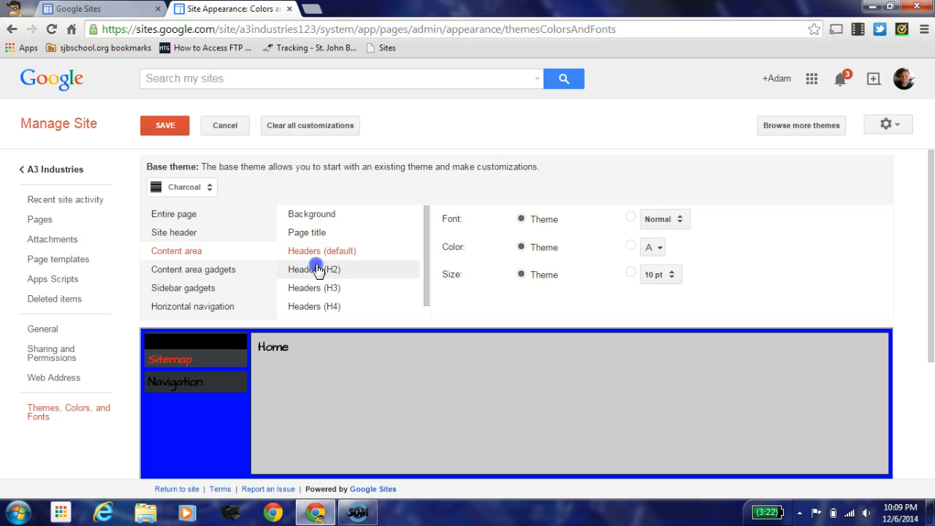
left_click(315, 269)
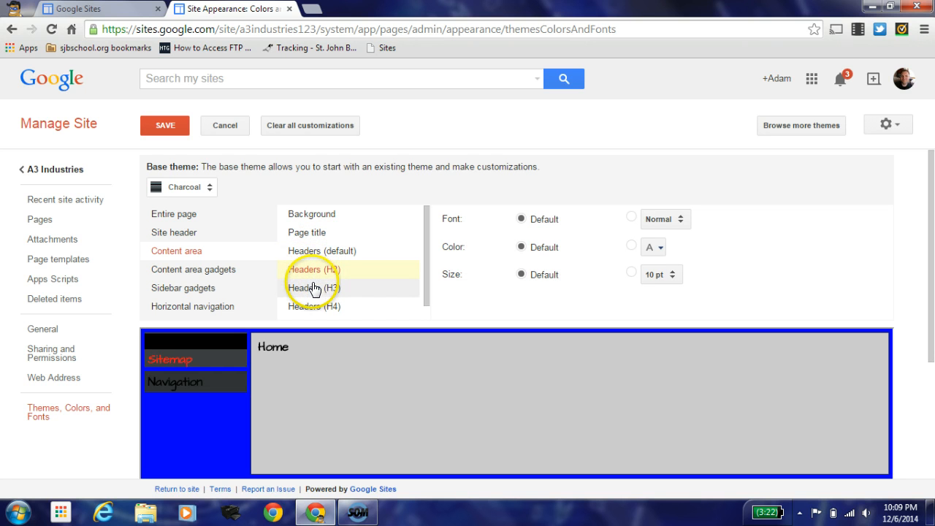
left_click(222, 275)
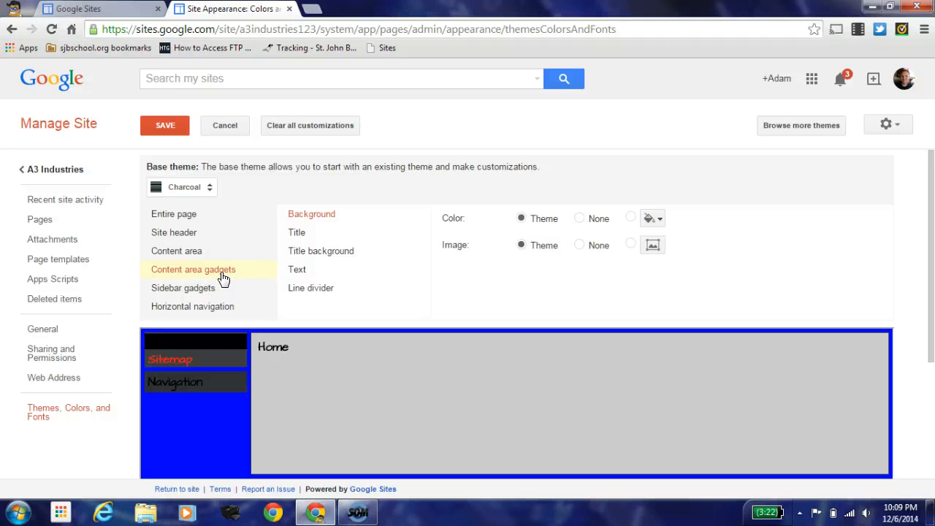
- Give the sidebar gadgets' background a custom medium gray color in place of the theme color
left_click(197, 287)
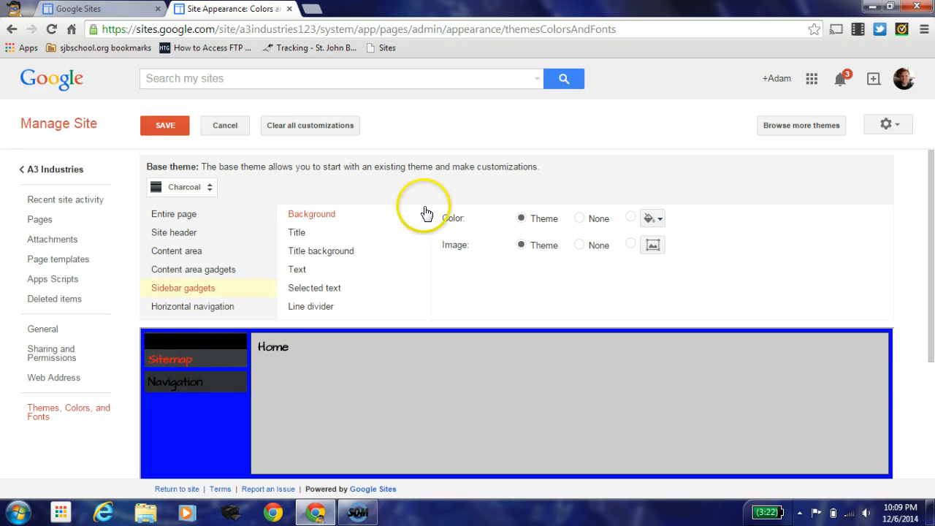
left_click(658, 218)
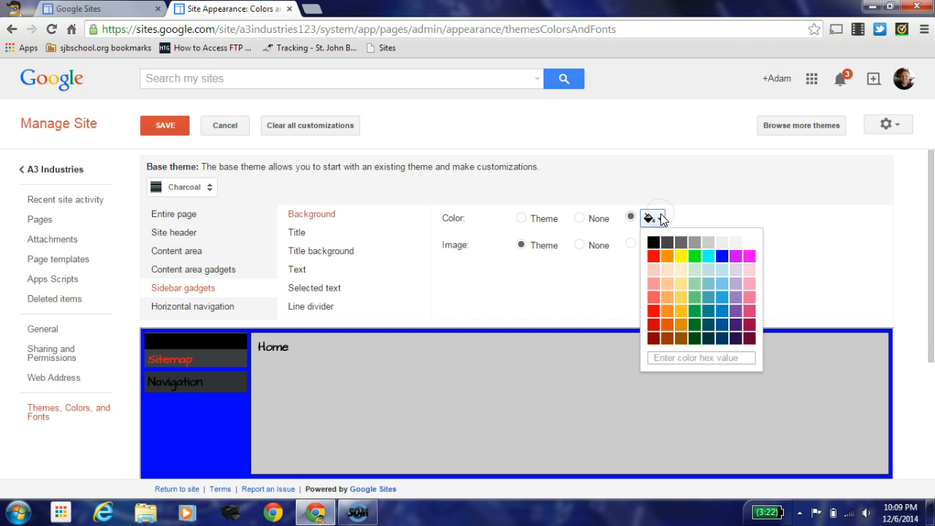
left_click(696, 244)
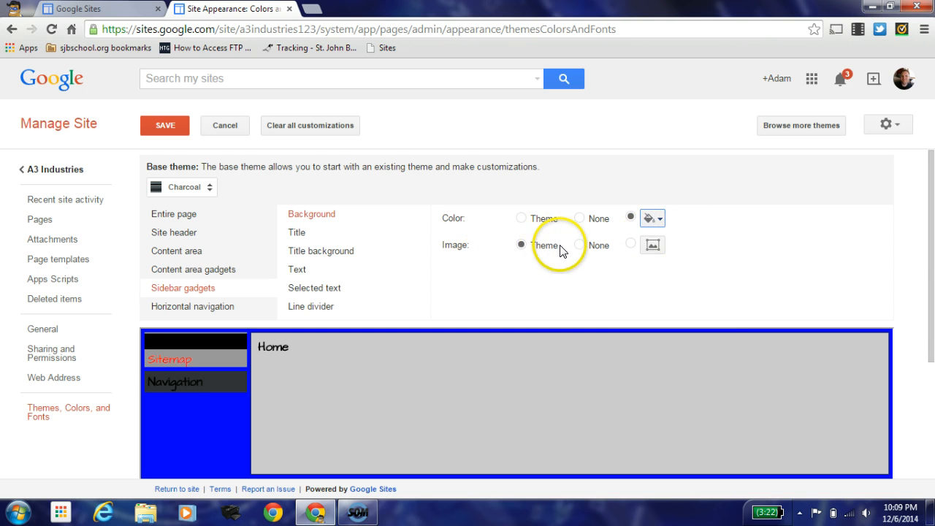
- Format the sidebar gadgets' title with the Abril Fatface font, a light gray color and a size of 12 pt
left_click(297, 238)
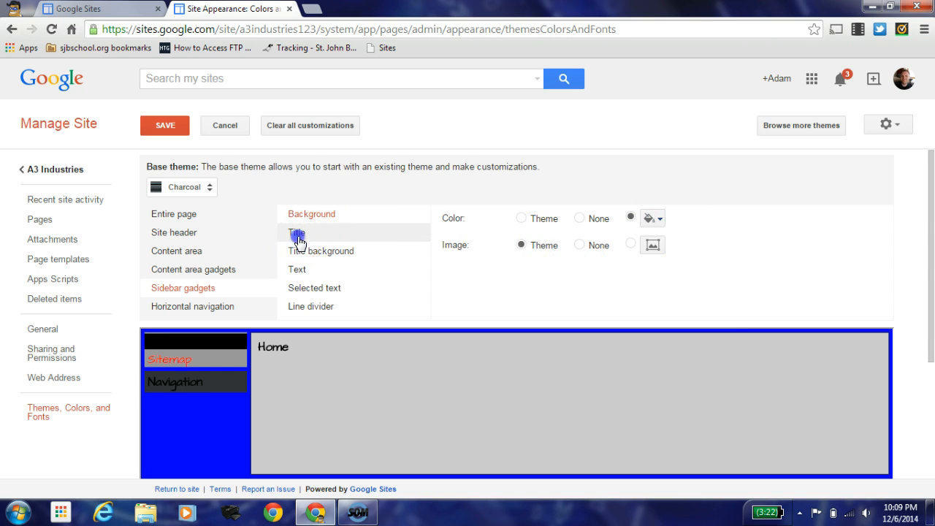
left_click(673, 221)
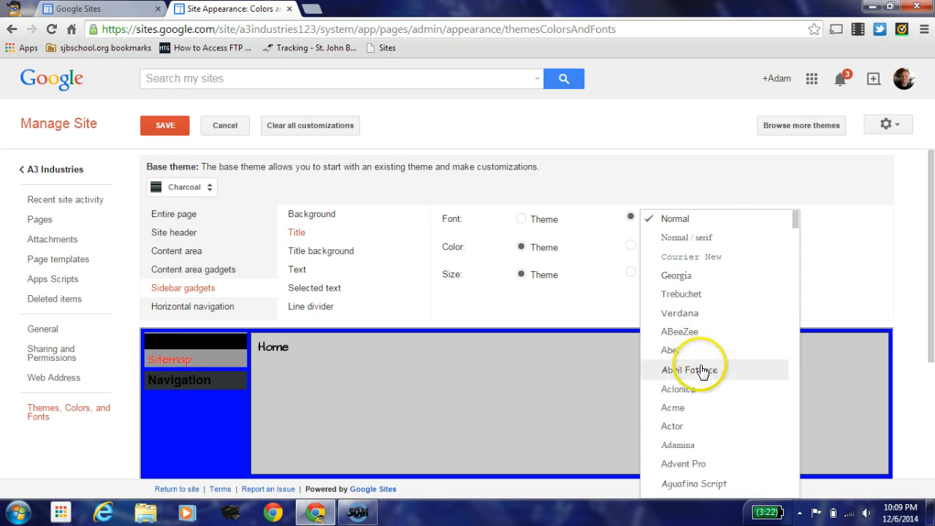
left_click(703, 372)
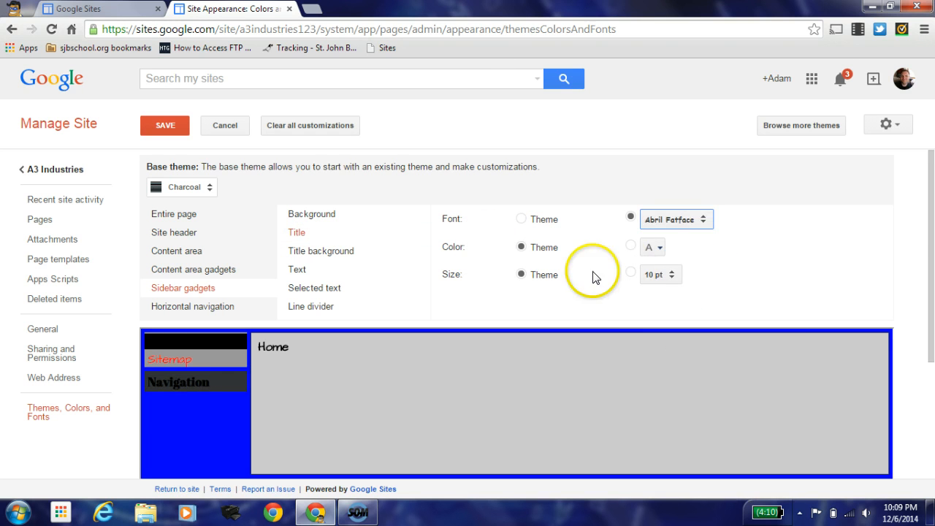
left_click(652, 248)
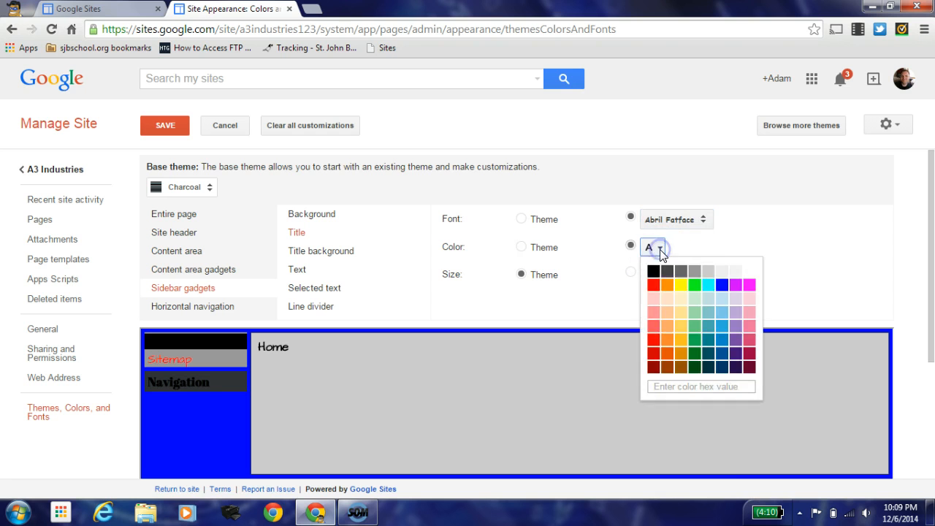
left_click(709, 273)
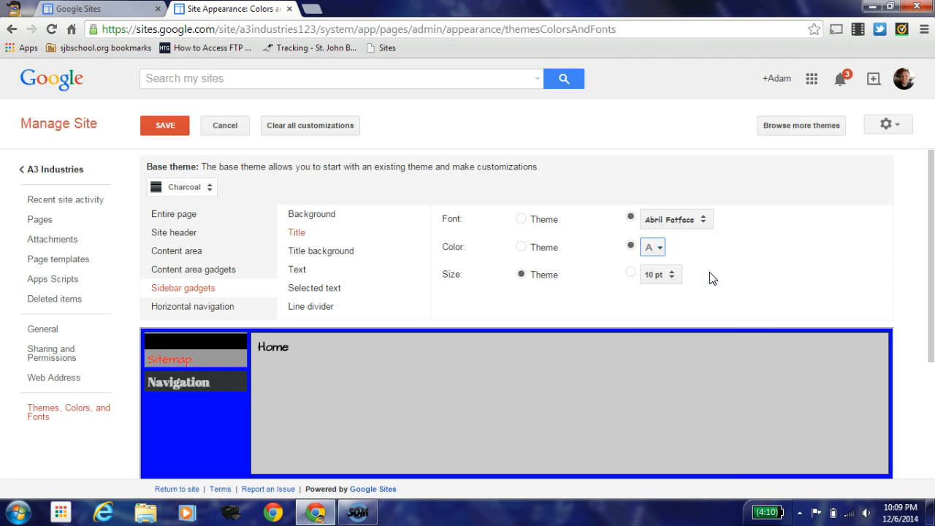
left_click(663, 276)
left_click(670, 295)
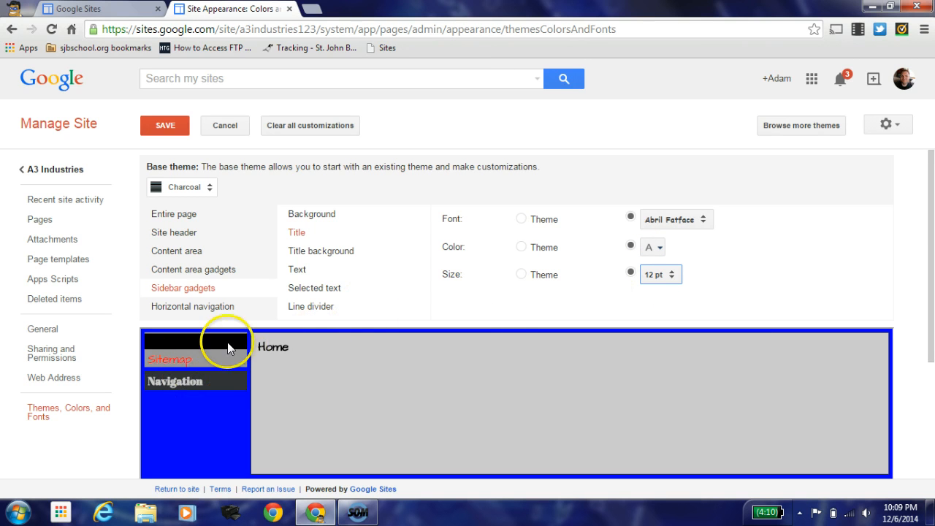
- Set the sidebar gadgets' text font to Abril Fatface and its text color to bright green
left_click(300, 271)
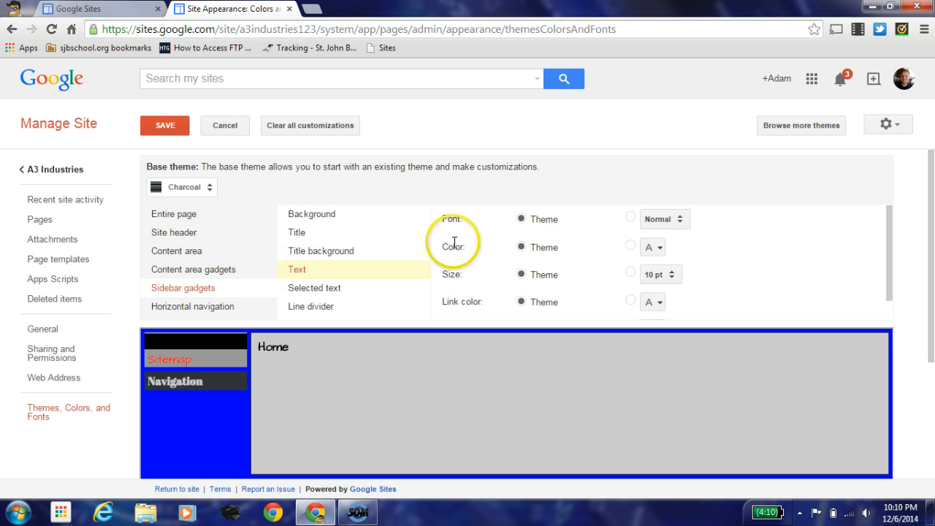
left_click(659, 220)
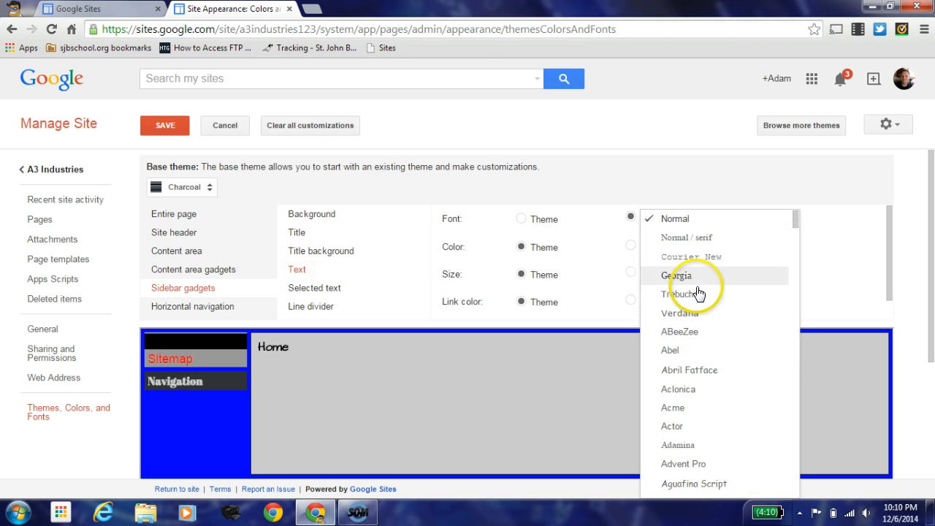
left_click(700, 371)
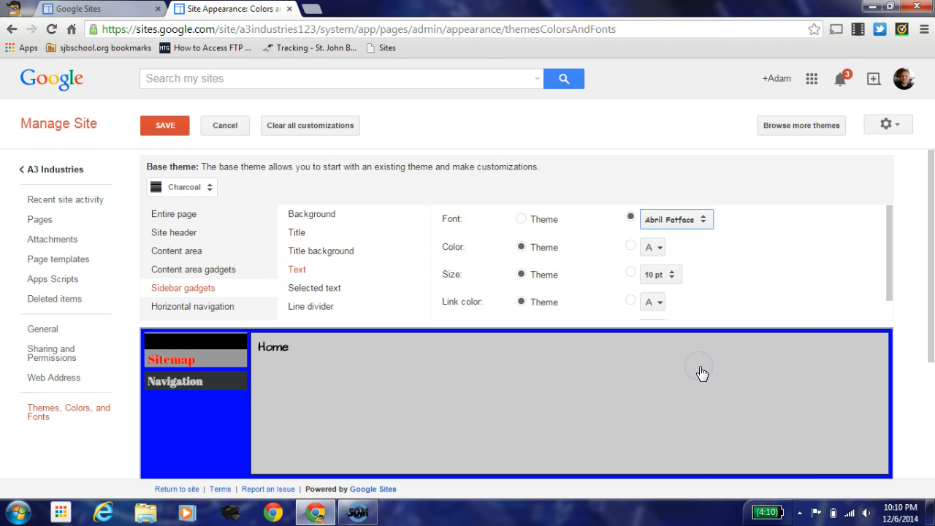
left_click(650, 250)
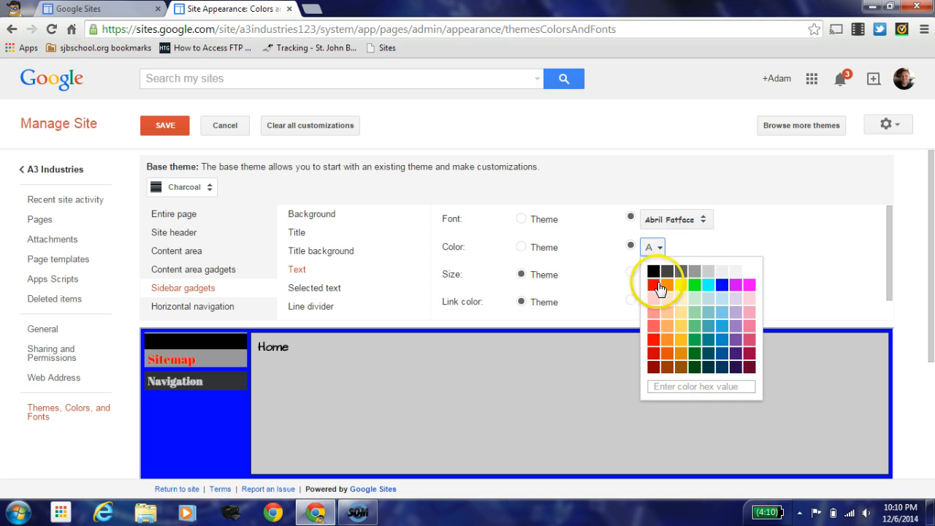
left_click(700, 290)
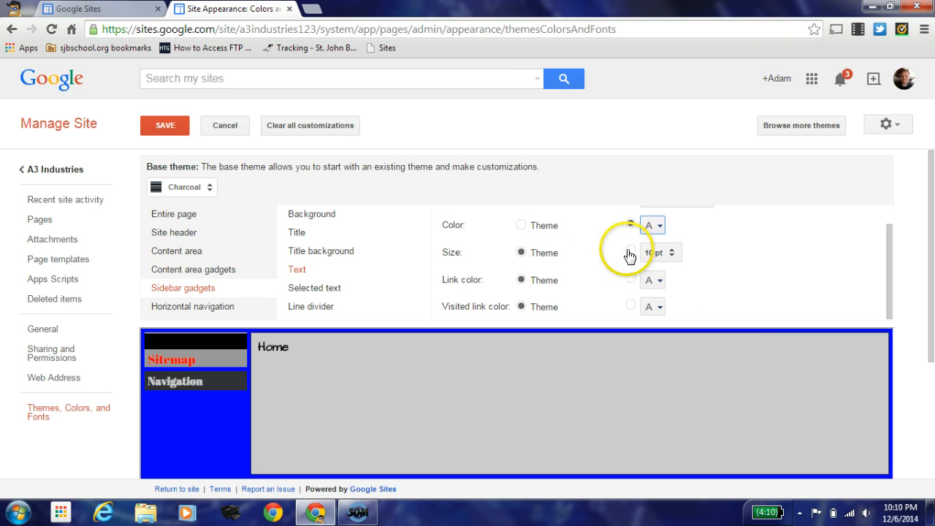
- Set the sidebar gadgets' text size to 12 pt and change its text color to red
left_click(657, 253)
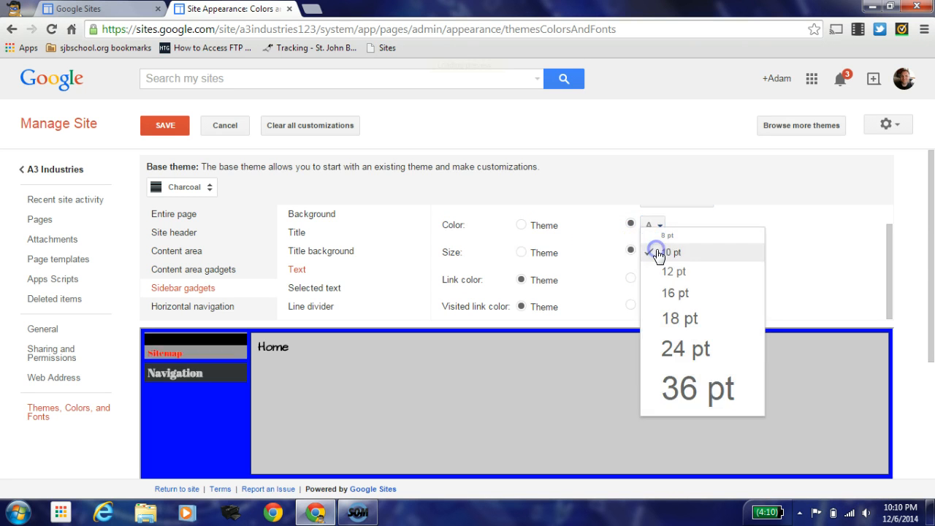
left_click(663, 270)
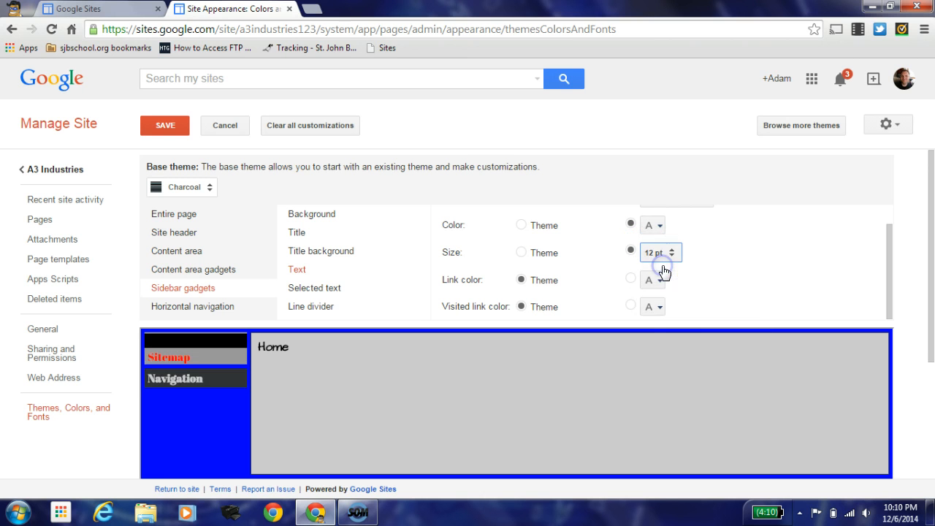
left_click(649, 227)
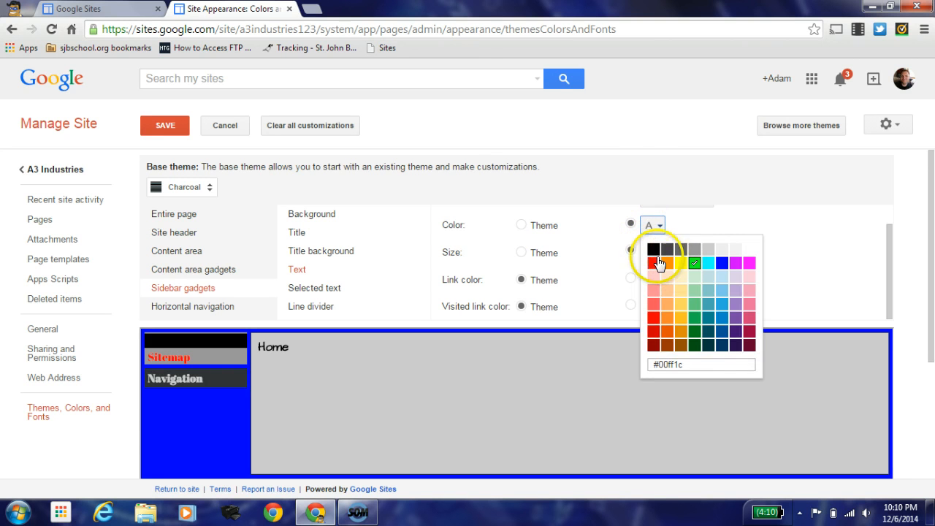
left_click(655, 262)
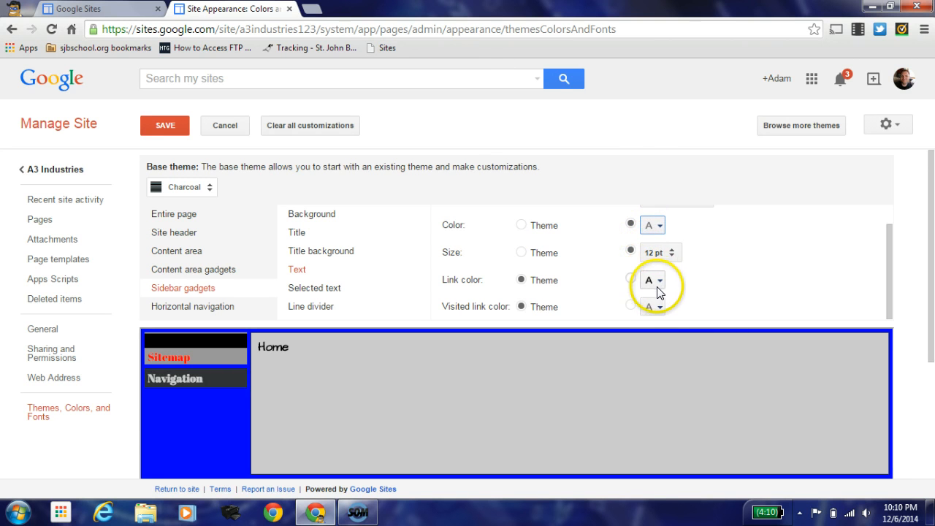
- Set the sidebar gadgets' link color to bright blue after trying green, and give visited links a red shade
left_click(658, 282)
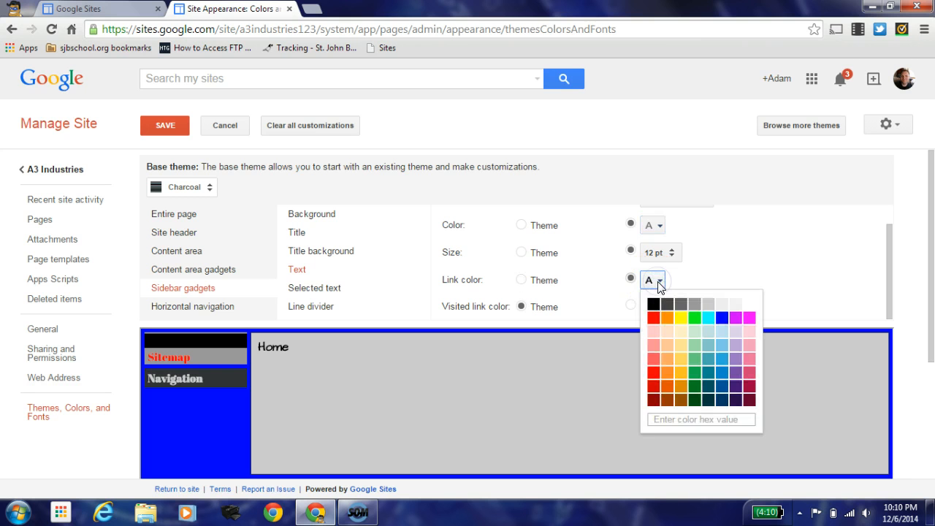
left_click(694, 318)
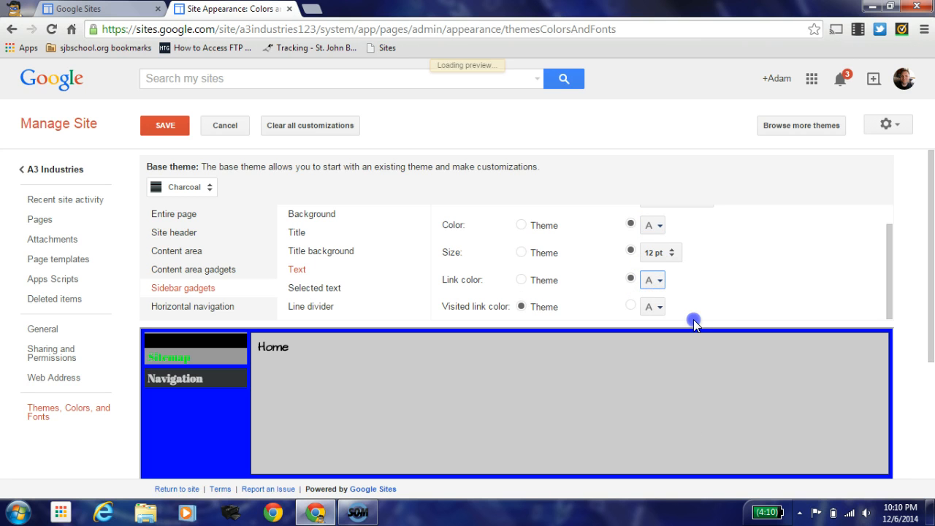
left_click(655, 283)
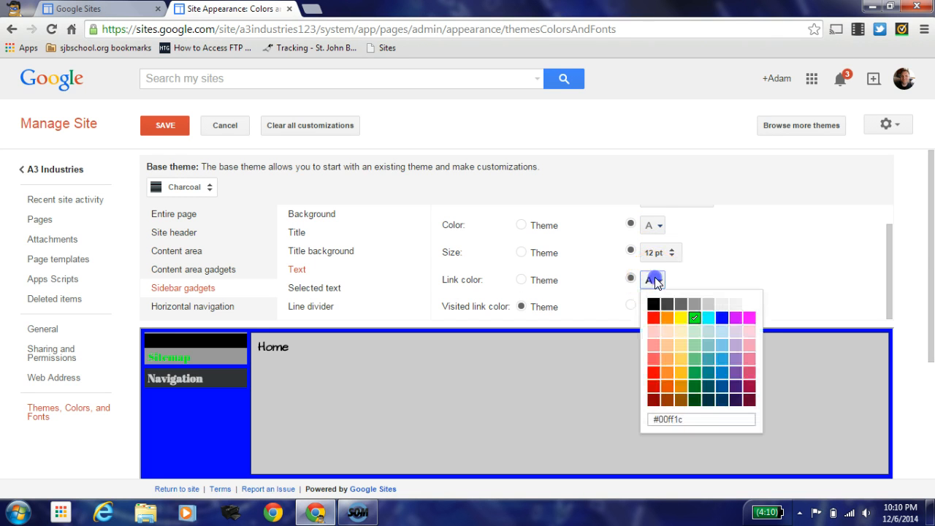
left_click(722, 318)
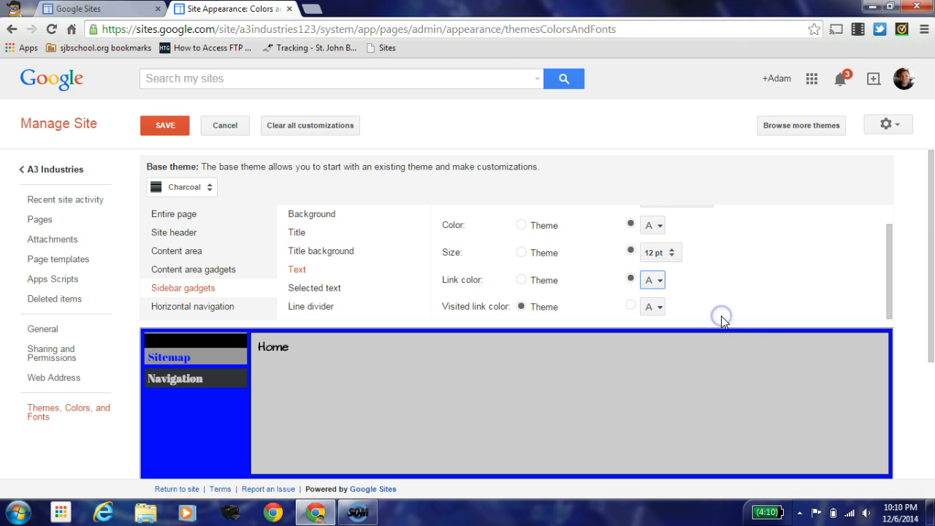
left_click(654, 307)
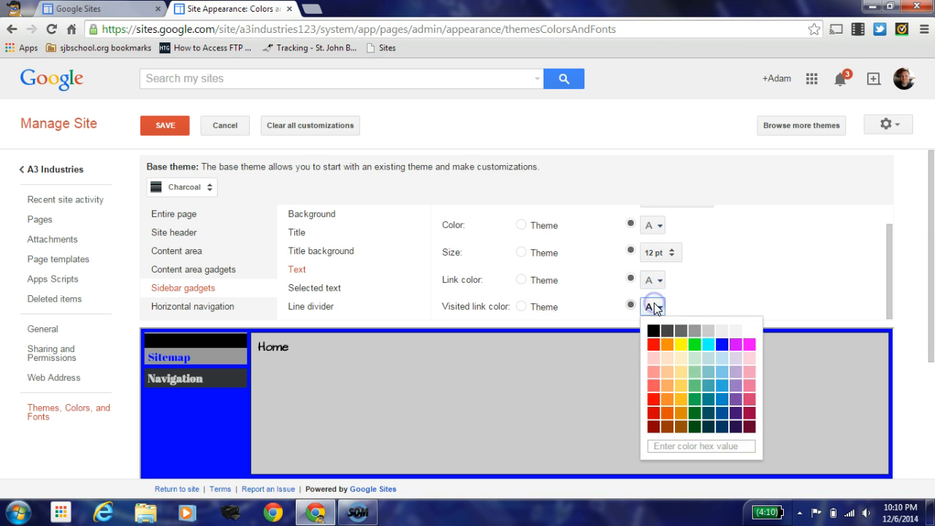
left_click(653, 393)
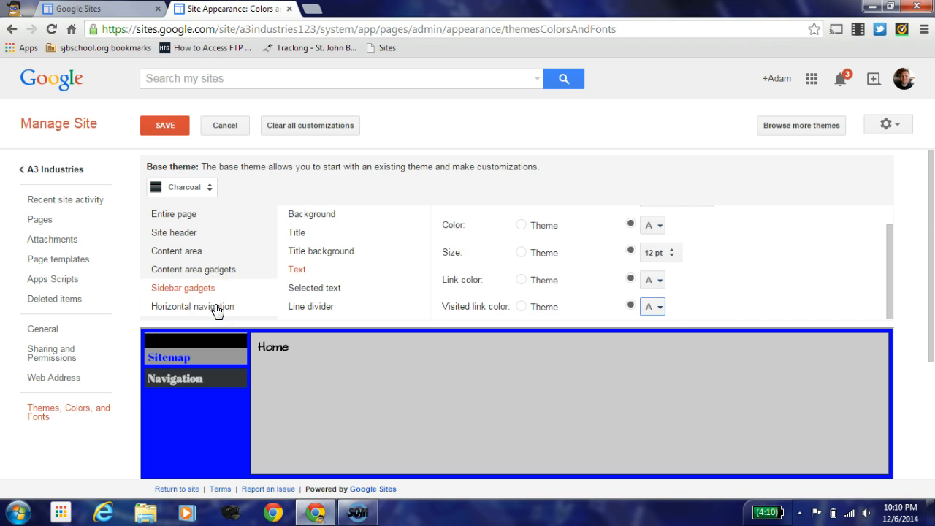
- Save the site's customized theme, color and font changes
left_click(167, 128)
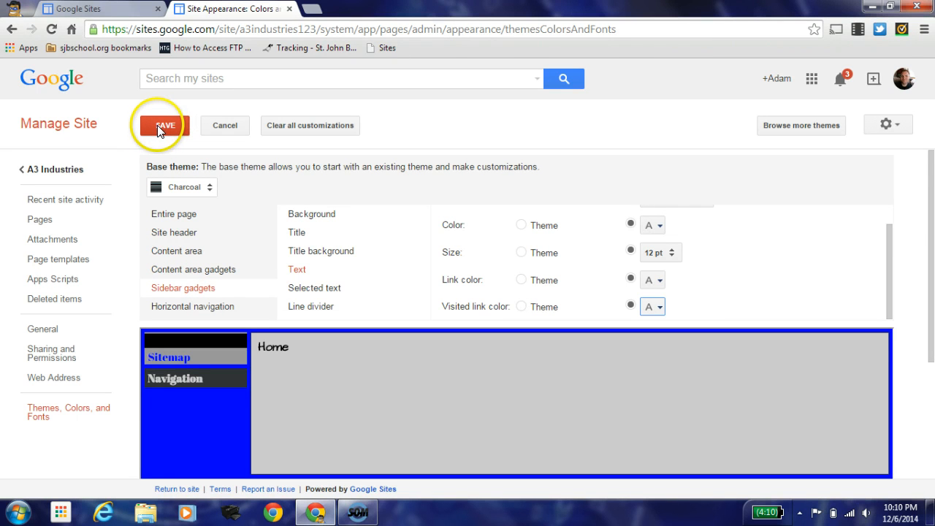
left_click(161, 129)
left_click(162, 128)
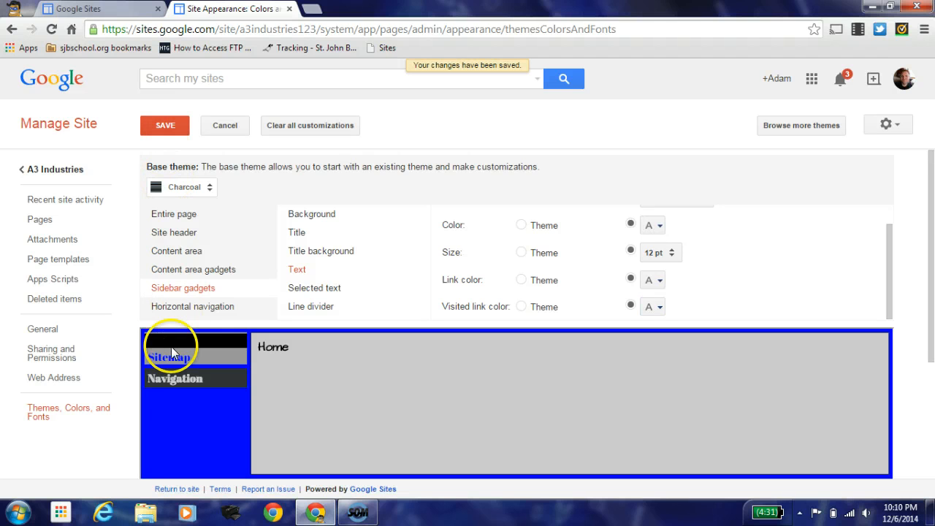
- Create a top-level web page named "Test Page 1" and save it with the text "This page is created for test purposes"
left_click(178, 489)
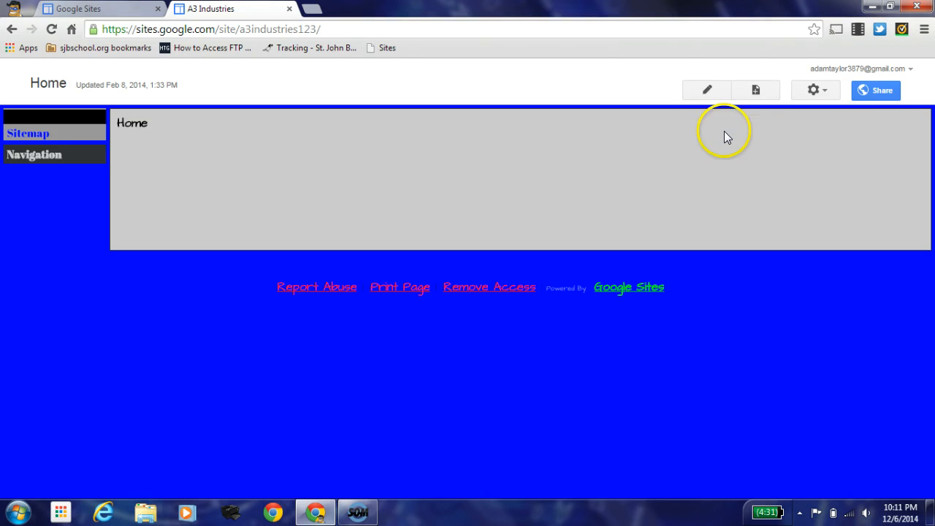
left_click(755, 93)
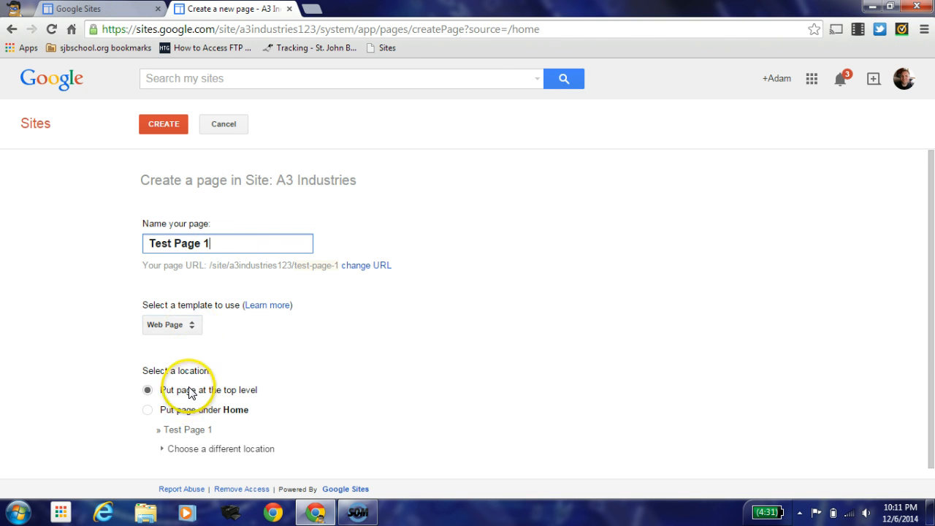
left_click(155, 125)
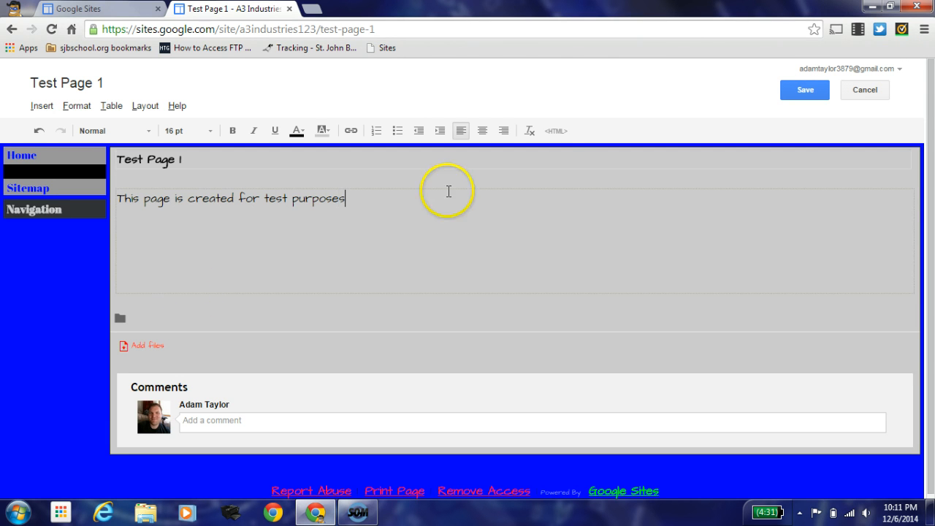
left_click(793, 90)
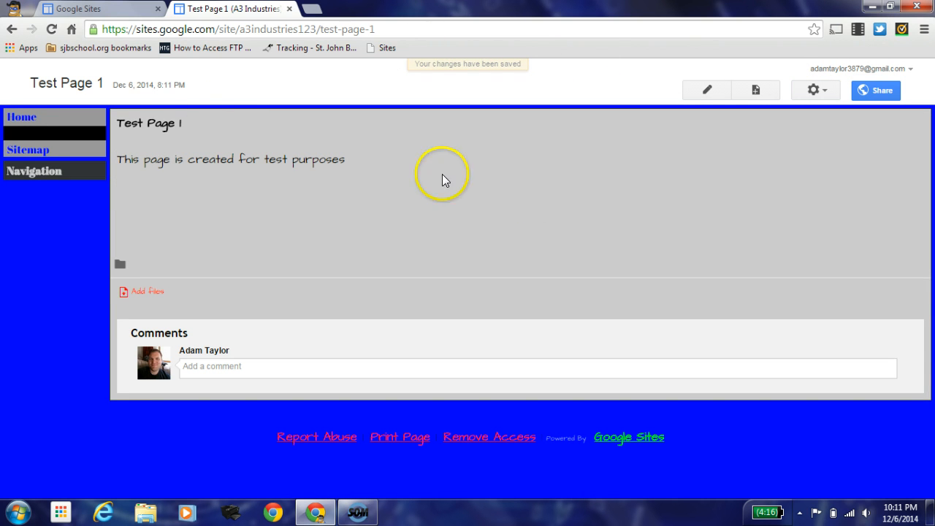
- Disallow comments in Test Page 1's page settings and save the settings
left_click(816, 91)
left_click(710, 161)
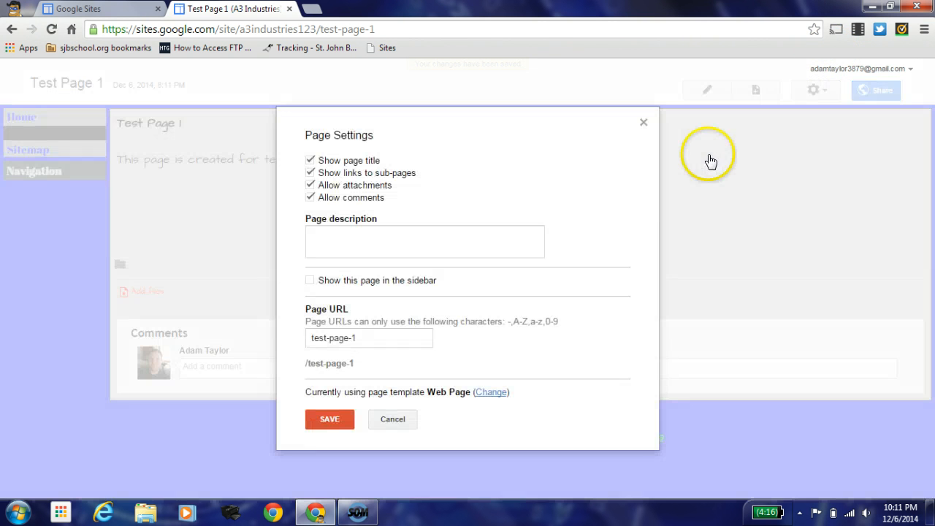
left_click(311, 198)
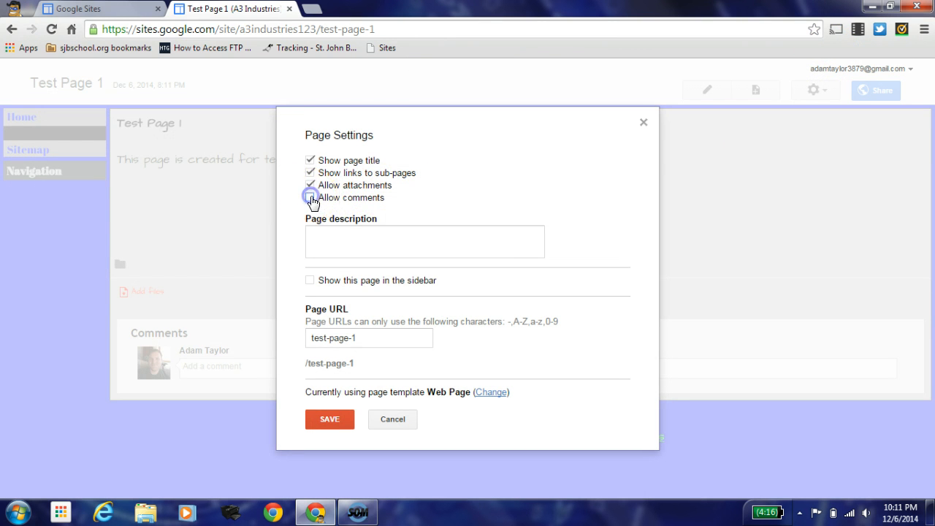
left_click(329, 418)
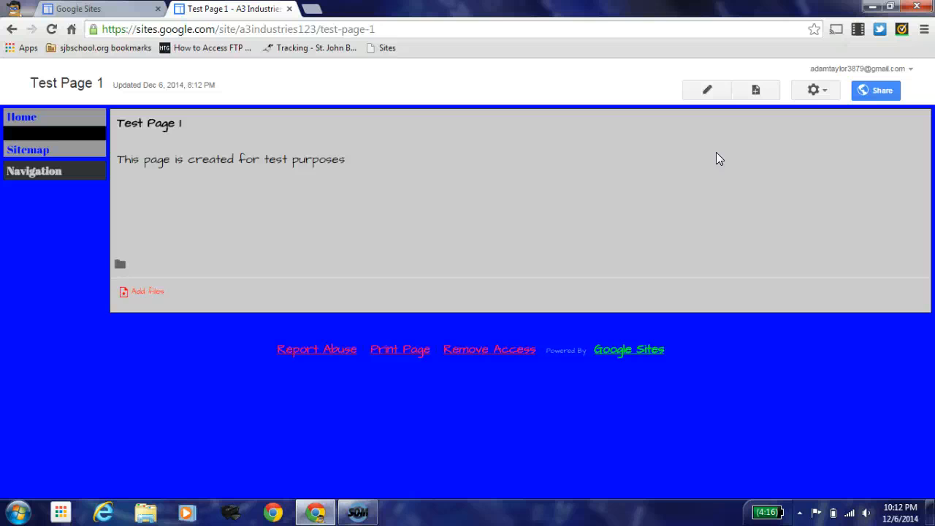
- Open Test Page 1 for editing and examine the insertable items, including the Drive, Google+ and Hangout options
left_click(707, 92)
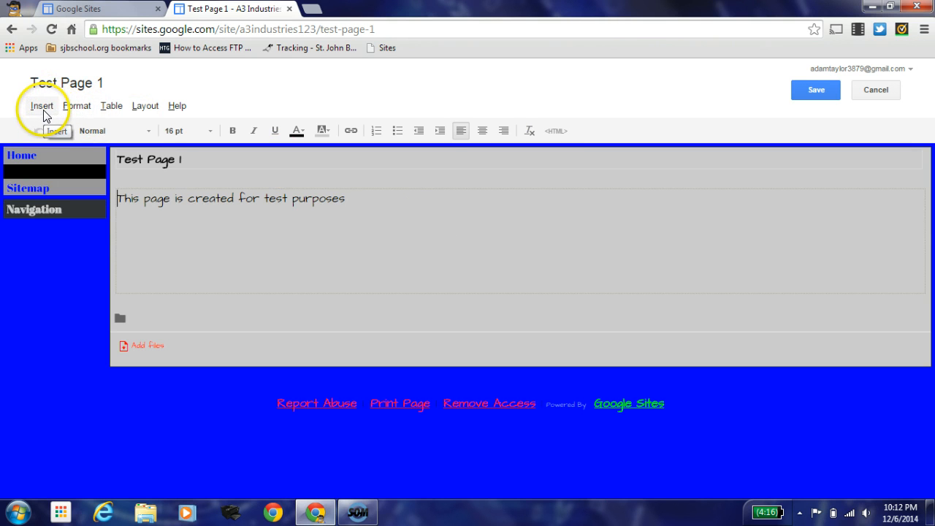
left_click(43, 108)
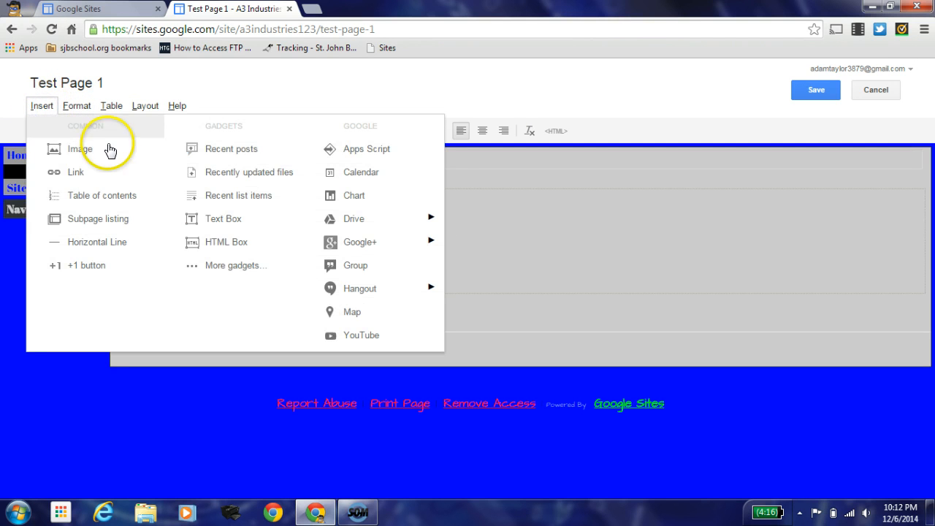
left_click(89, 173)
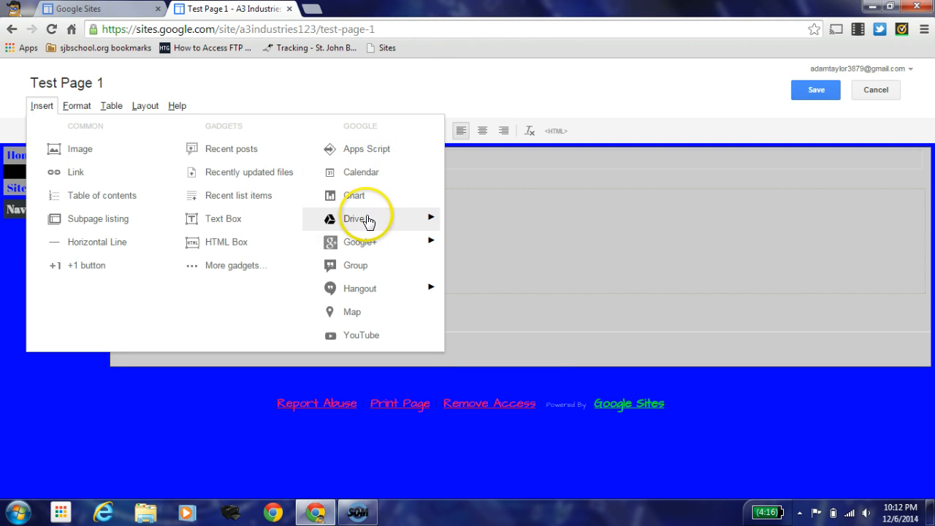
mouse_move(368, 222)
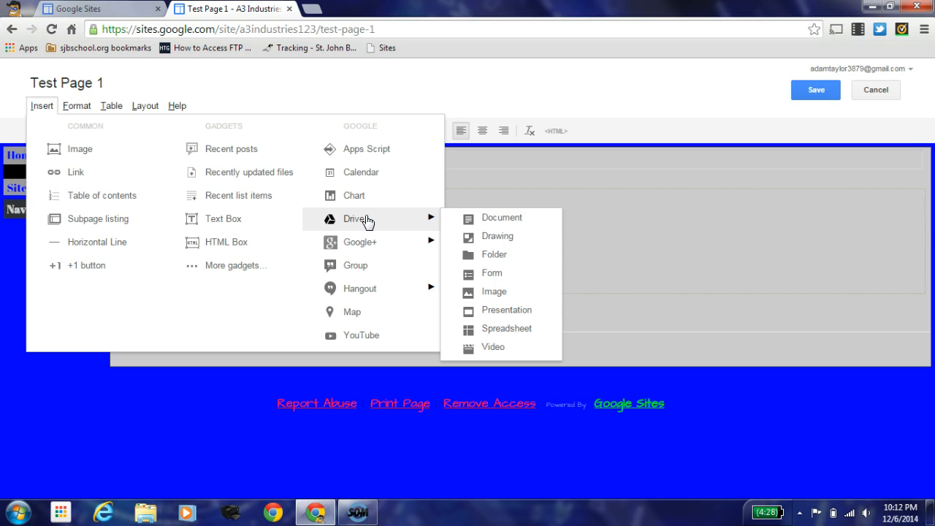
left_click(368, 242)
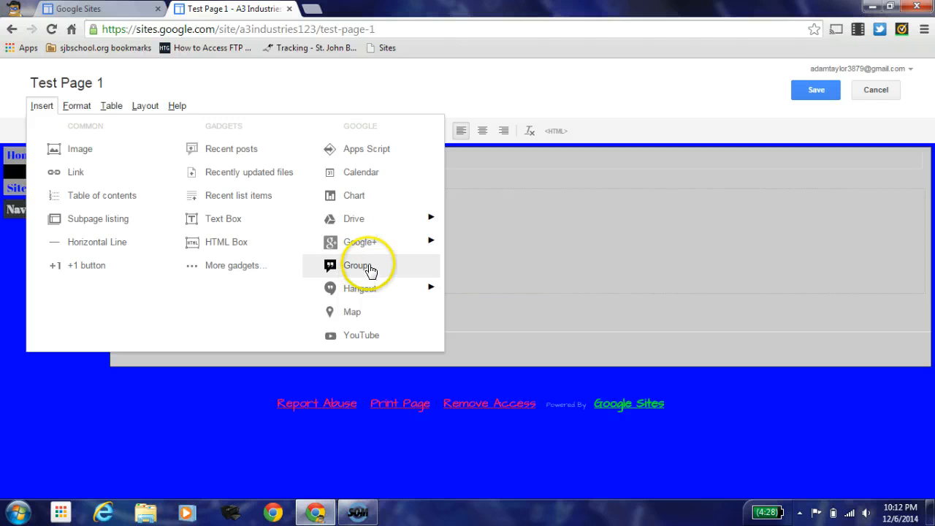
mouse_move(372, 289)
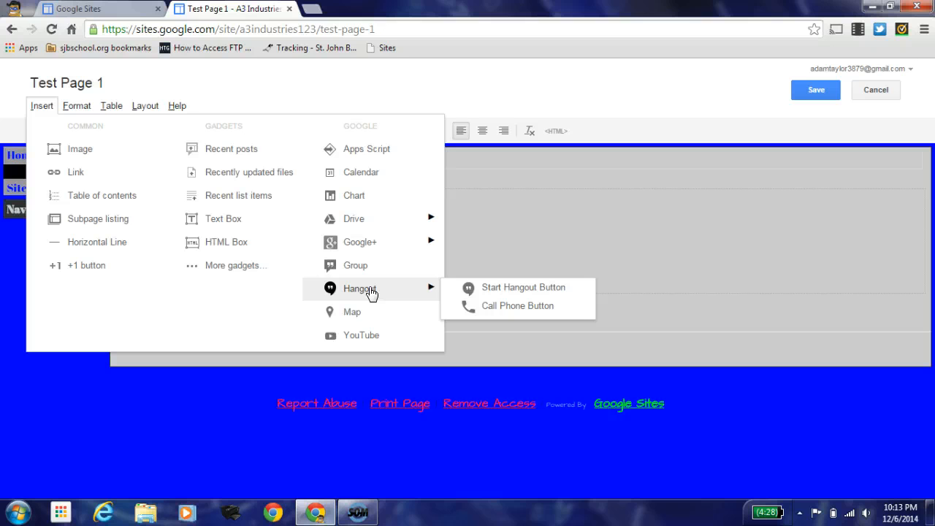
left_click(353, 314)
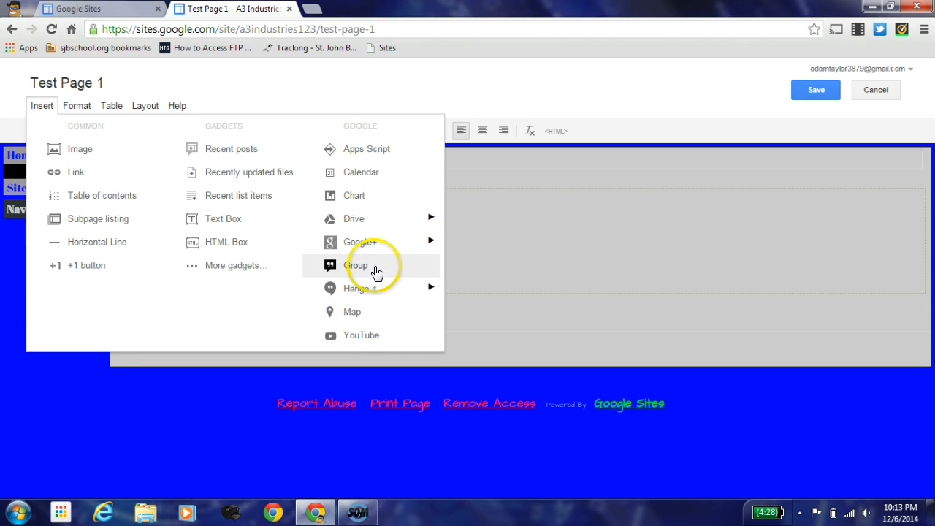
mouse_move(367, 254)
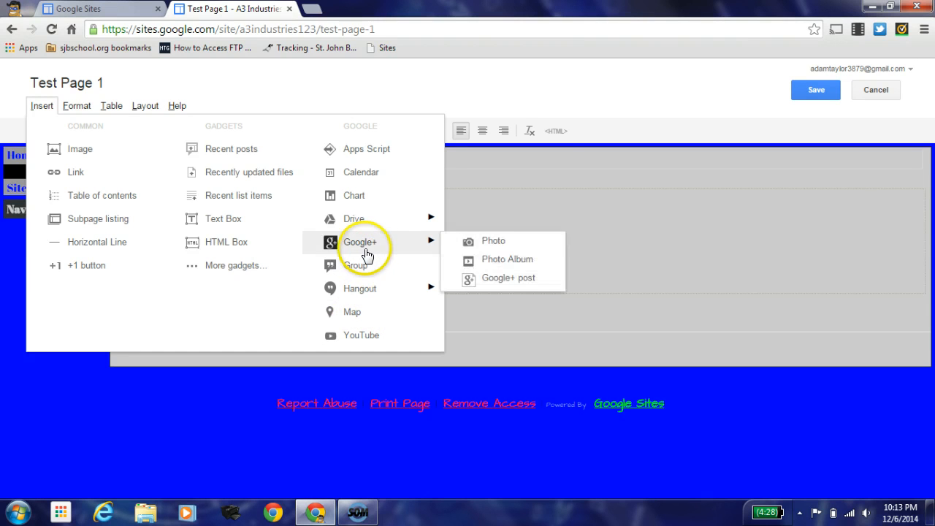
- Insert the "Holidays in United States" Google calendar with its default properties and save the page
left_click(361, 171)
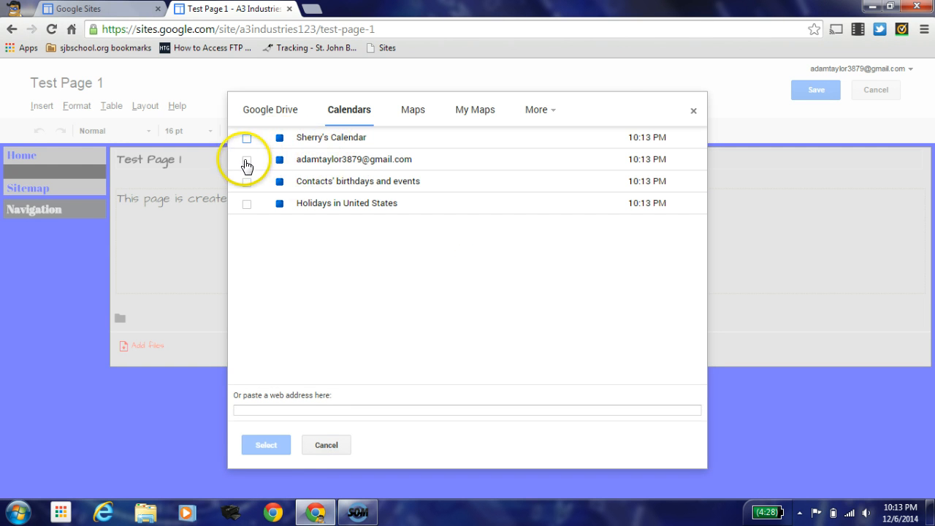
left_click(247, 203)
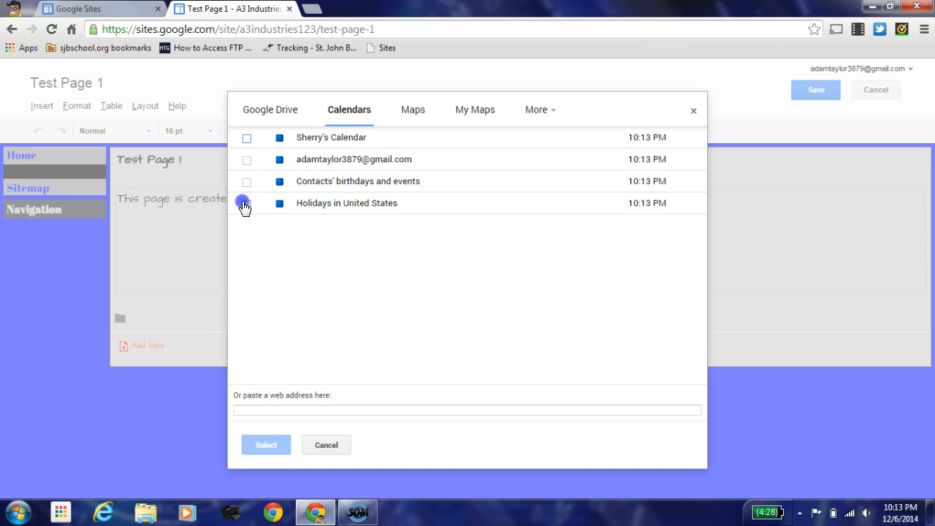
left_click(265, 445)
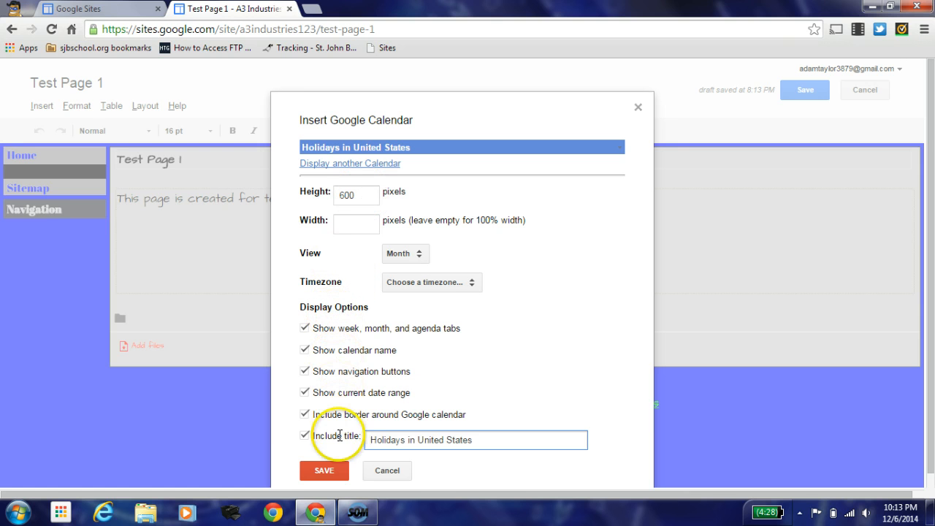
left_click(324, 472)
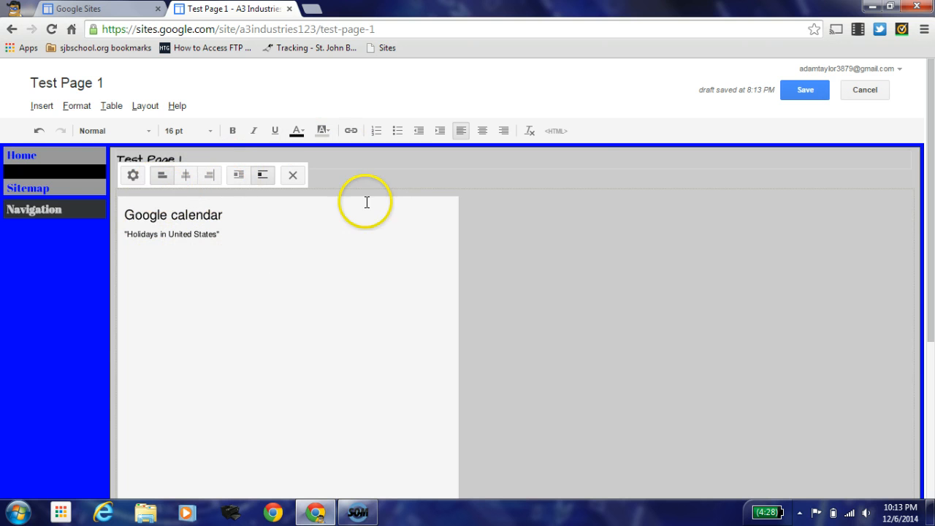
left_click(802, 89)
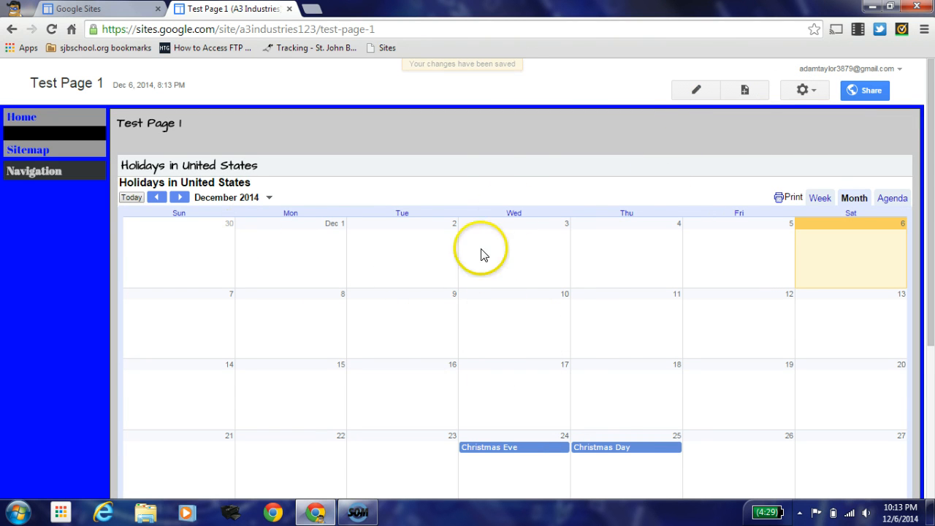
- Reopen the page's calendar properties, set the width to 400 pixels and the timezone to GMT-06:00 Central Time - Chicago
left_click(698, 93)
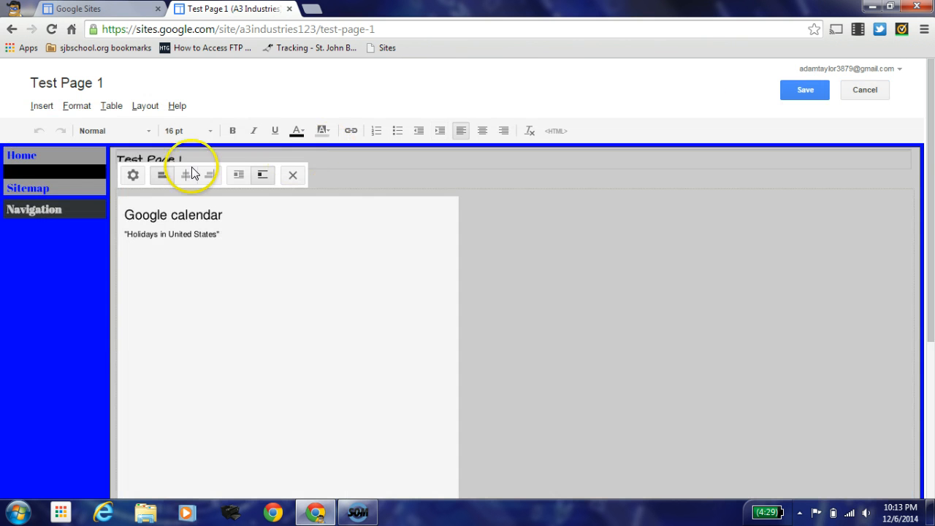
left_click(132, 175)
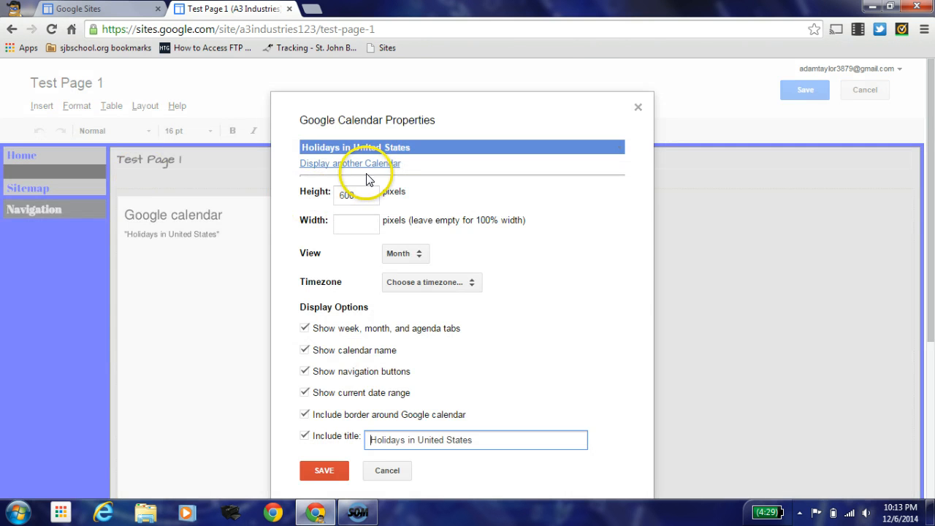
left_click_drag(363, 195, 323, 192)
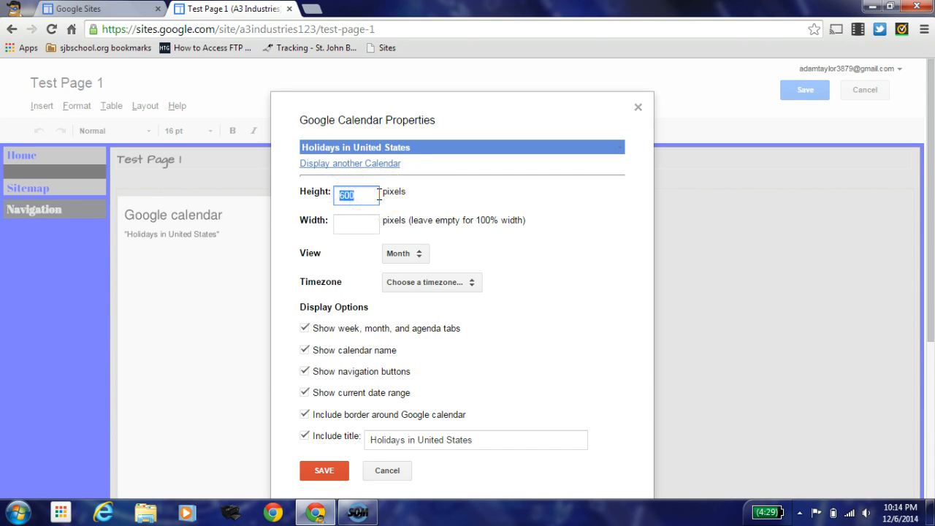
left_click(356, 223)
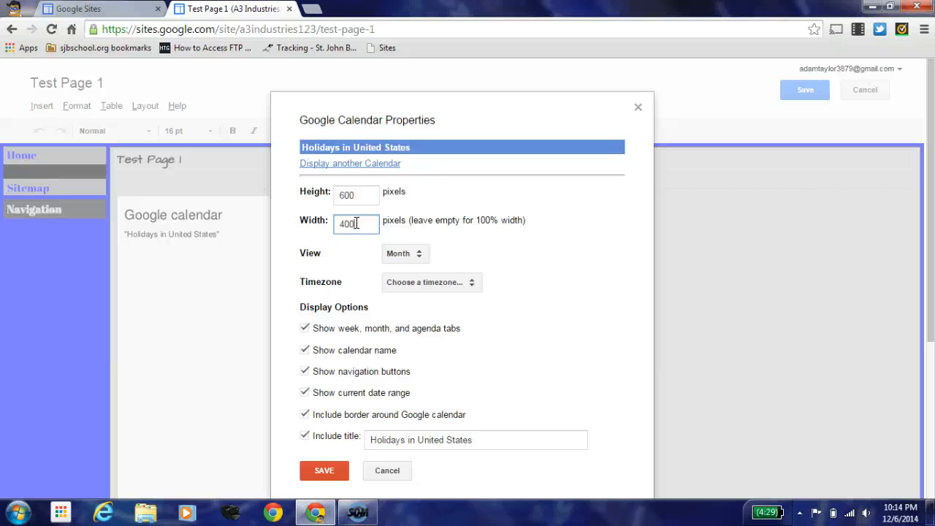
left_click(440, 285)
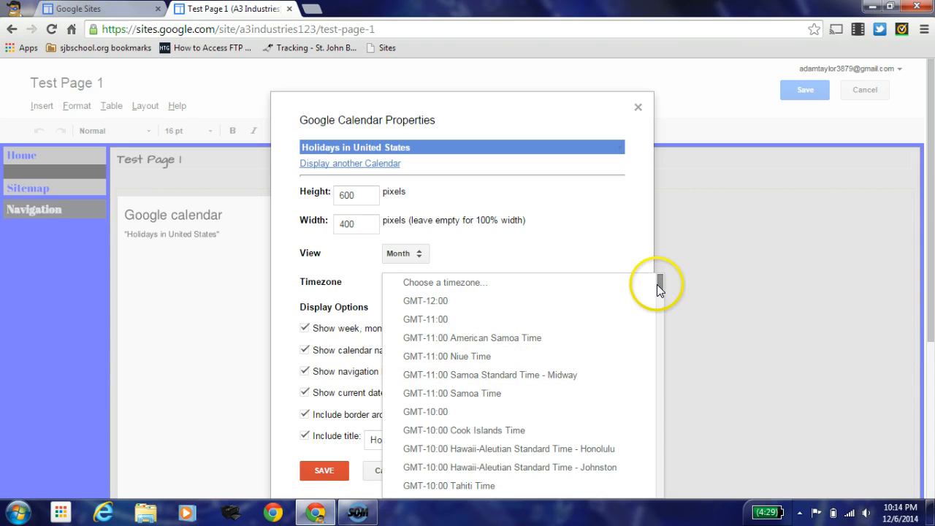
left_click_drag(657, 284, 660, 302)
left_click(514, 358)
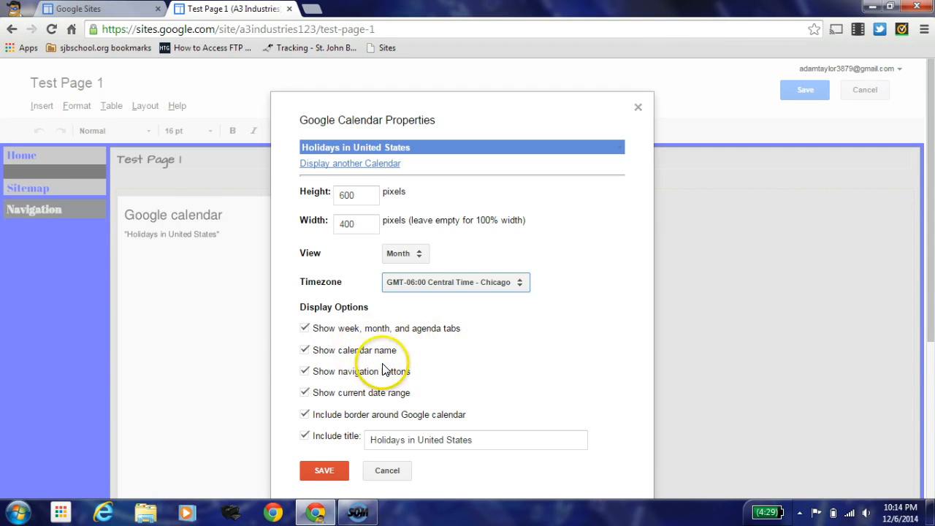
- Turn off the calendar's name, border and title, and save both the calendar properties and the page
left_click(305, 350)
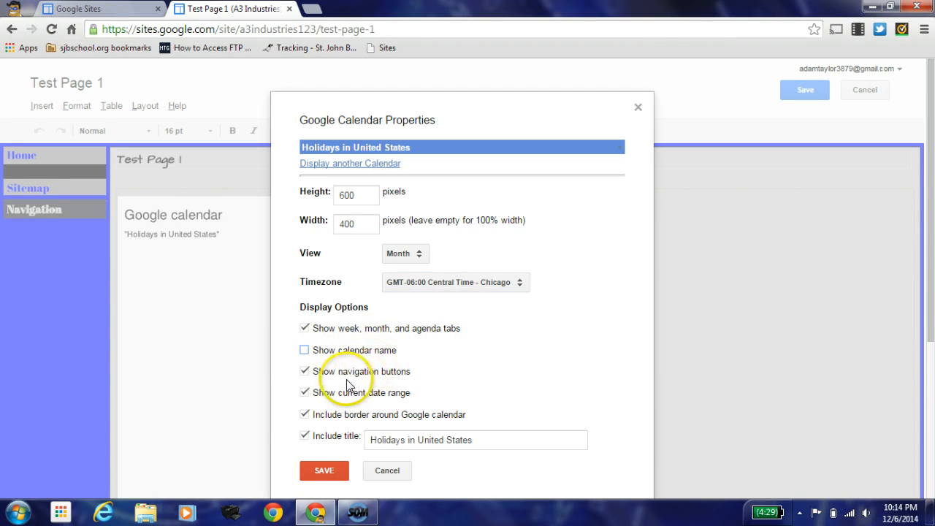
left_click(305, 416)
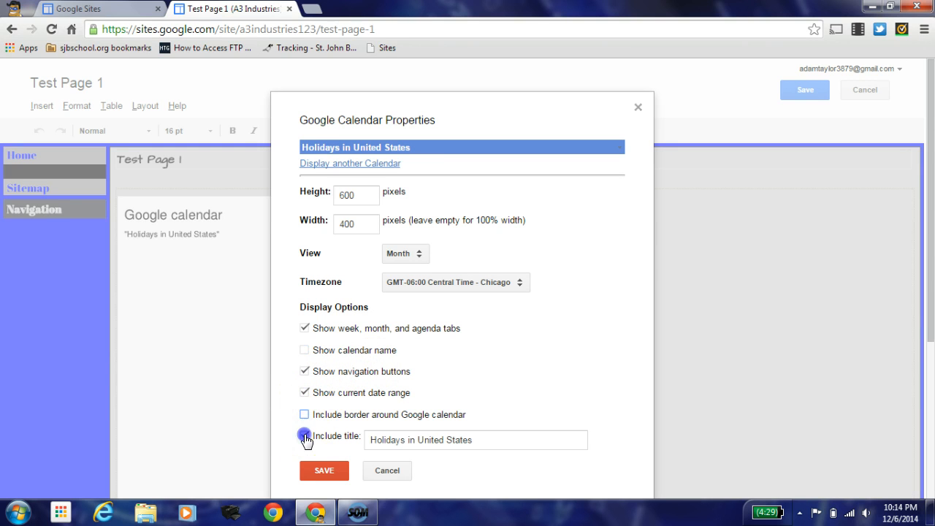
left_click(305, 436)
left_click(324, 471)
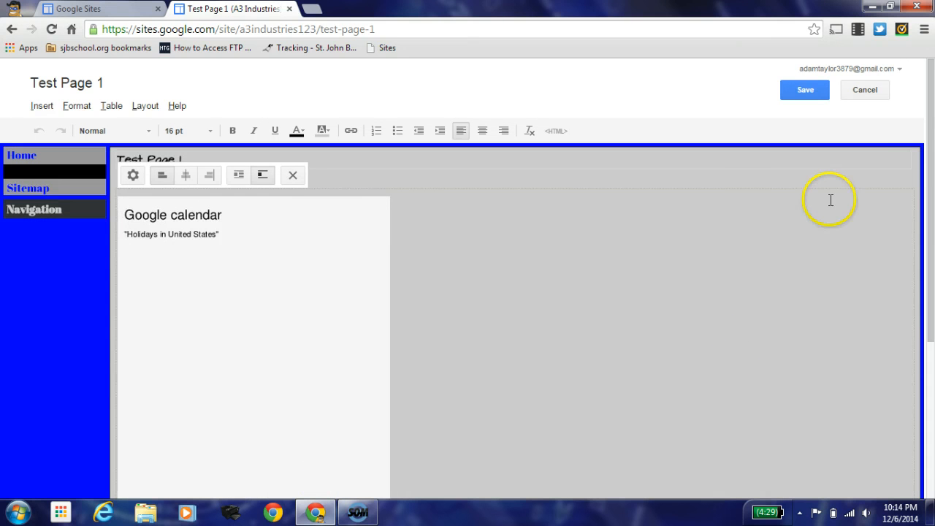
left_click(824, 90)
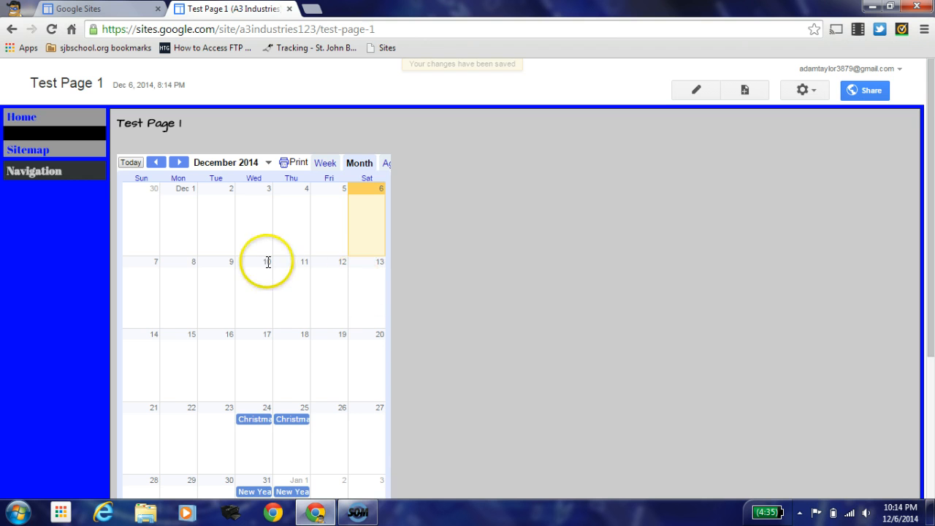
- Edit the calendar's properties again to clear the width and show the calendar name, and save the properties
left_click(698, 93)
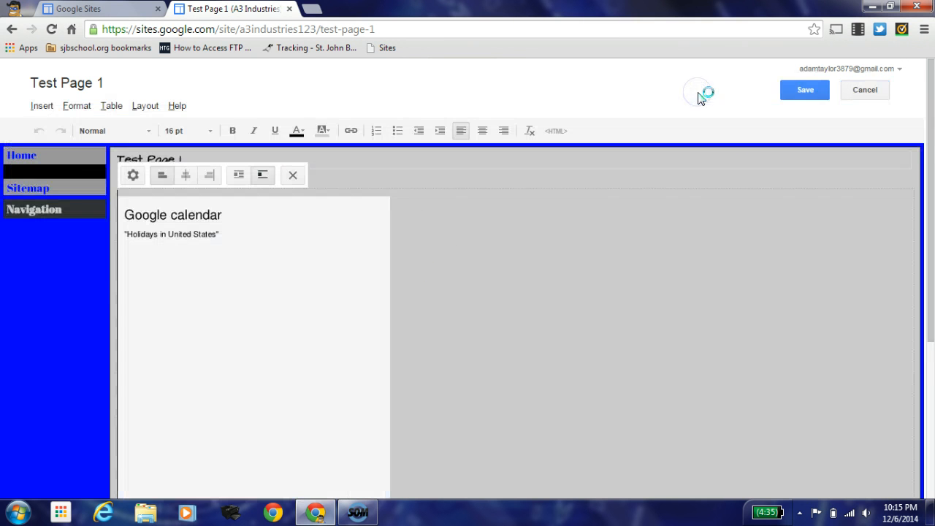
left_click(132, 176)
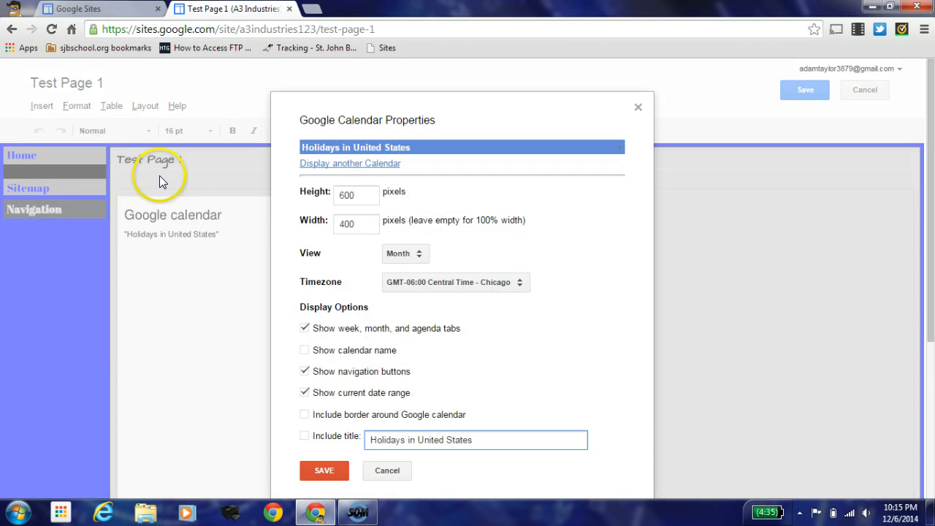
left_click_drag(361, 223, 325, 223)
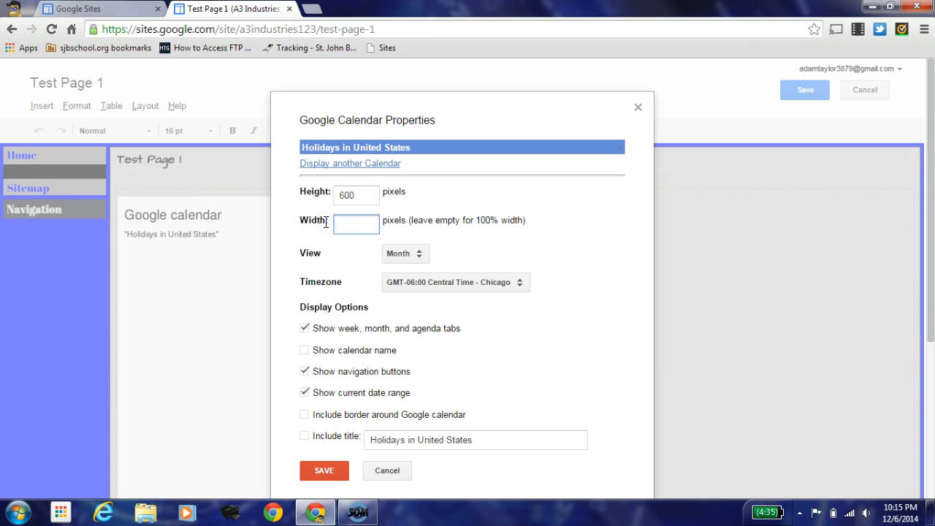
left_click(304, 350)
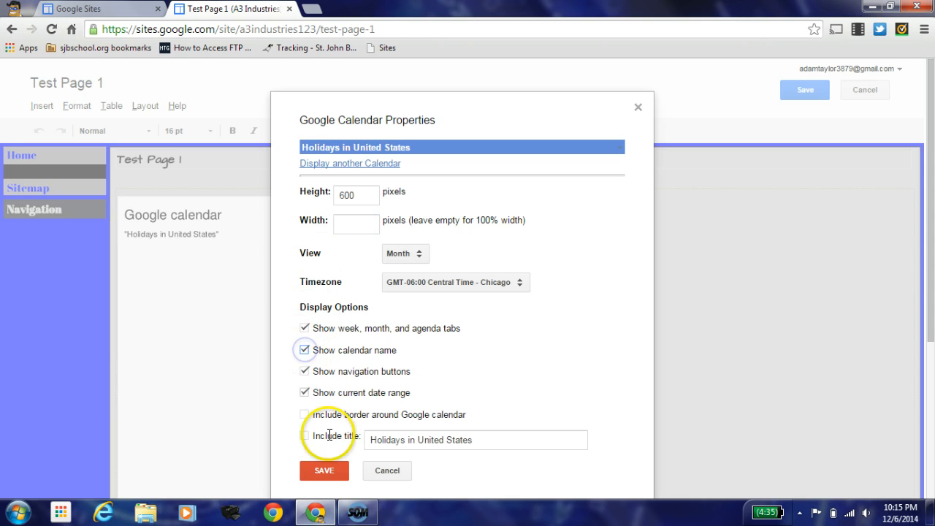
left_click(331, 470)
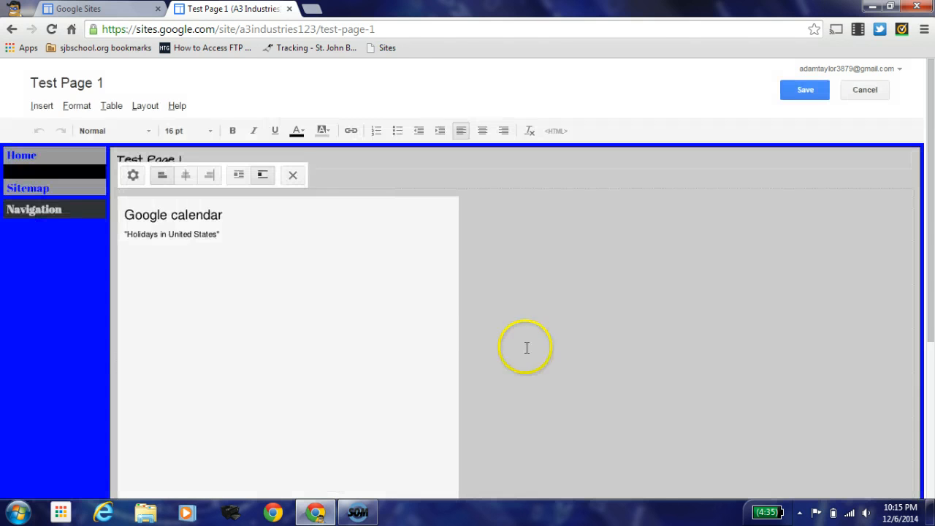
- Save the test page and create a new web page named "Pictures" at the top level of the site
left_click(806, 89)
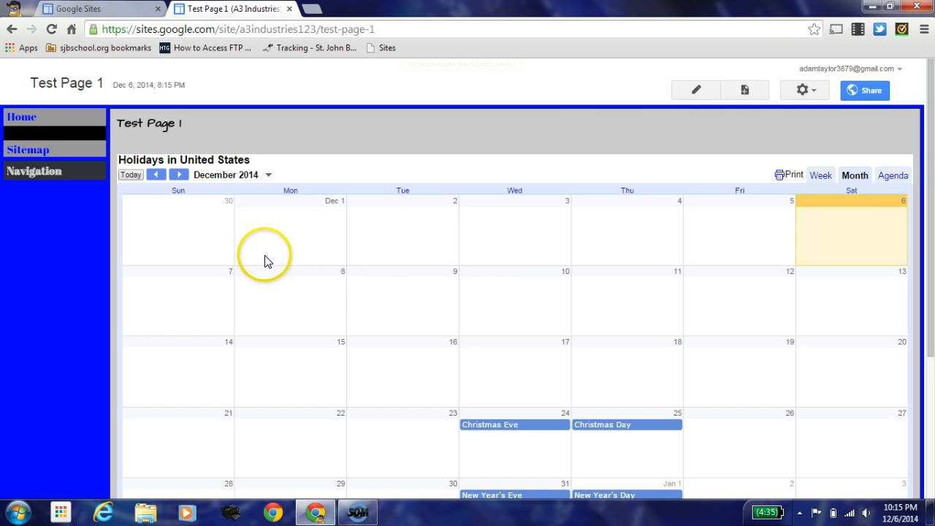
left_click(744, 91)
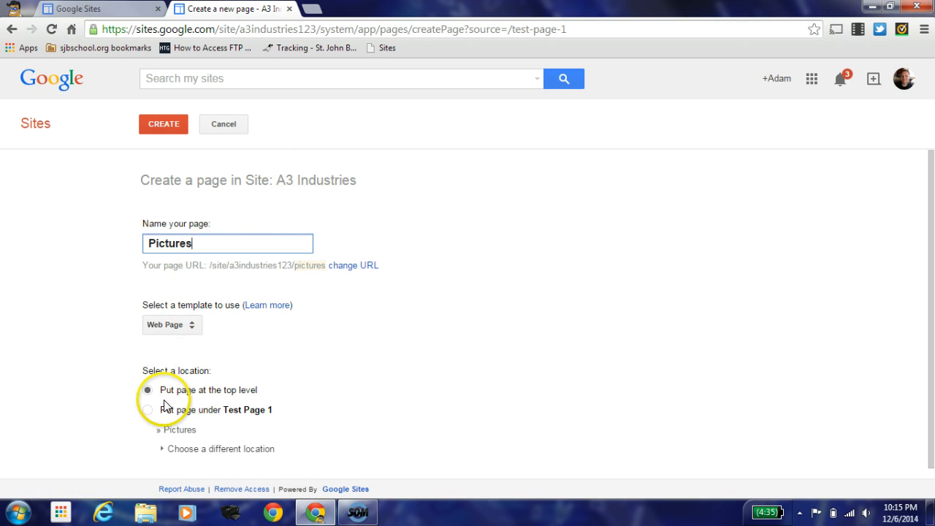
left_click(154, 123)
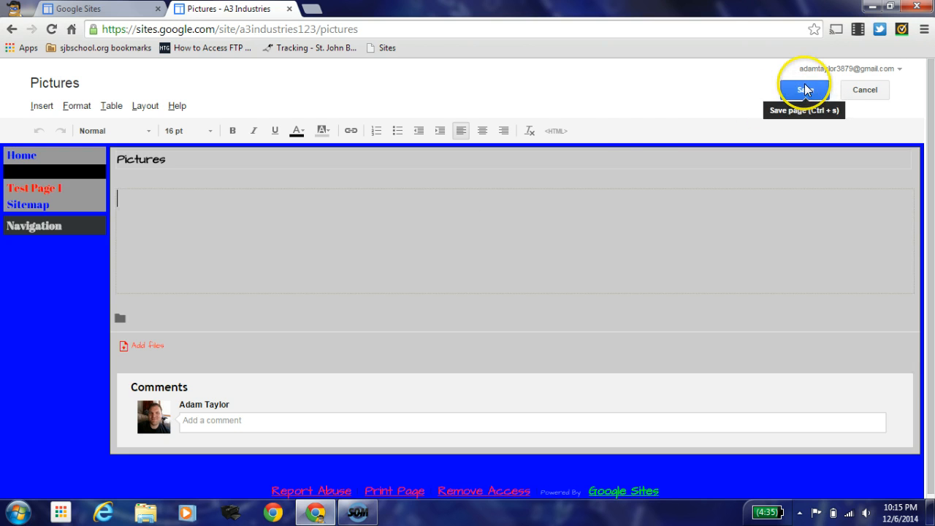
- Insert the Google+ robot-face logo photo from the 5/11/14 album under "Photos from posts" into the Pictures page and save the page
left_click(43, 108)
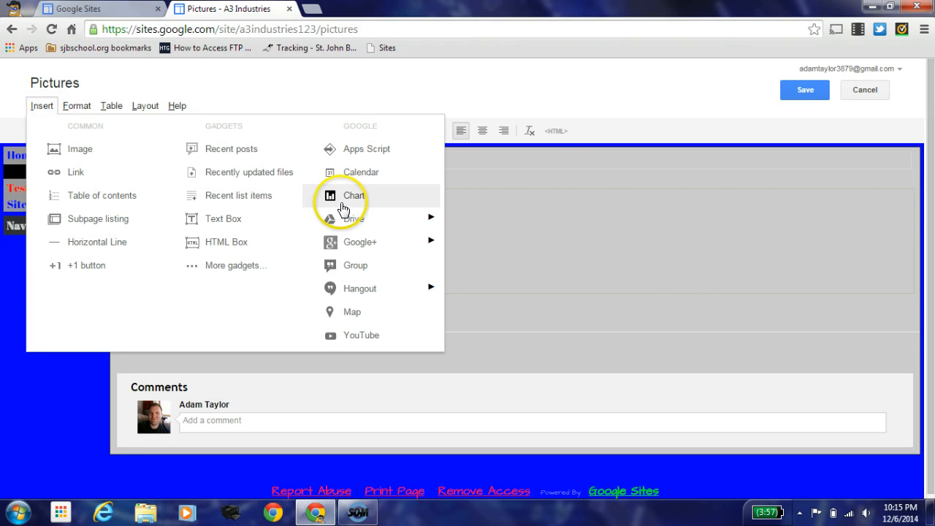
mouse_move(347, 228)
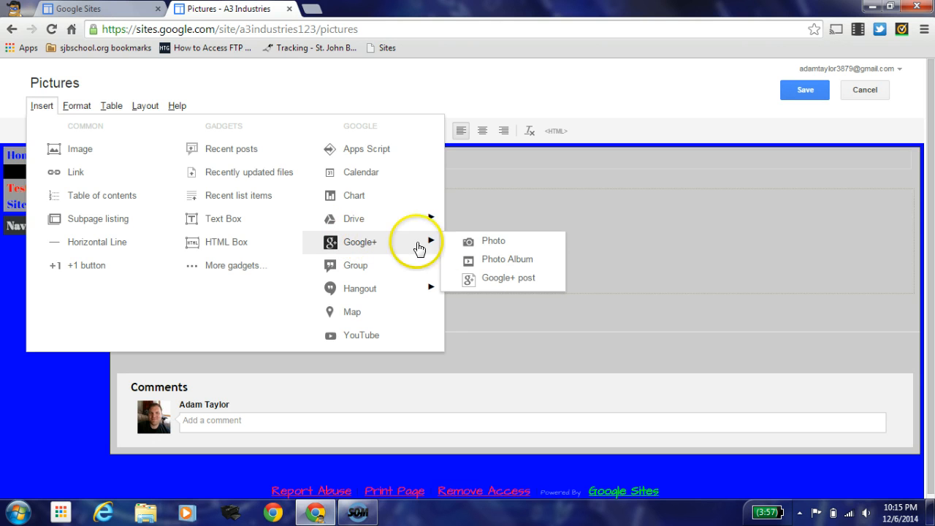
left_click(469, 242)
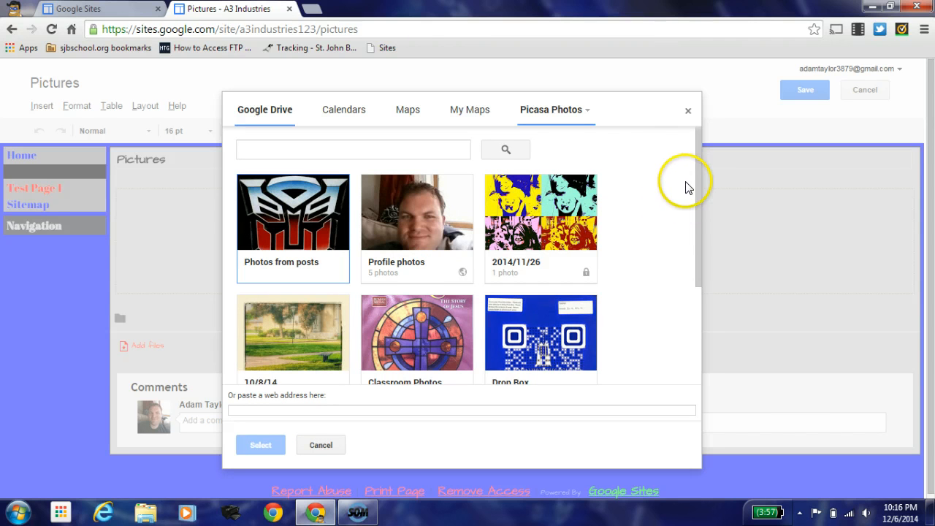
left_click(278, 220)
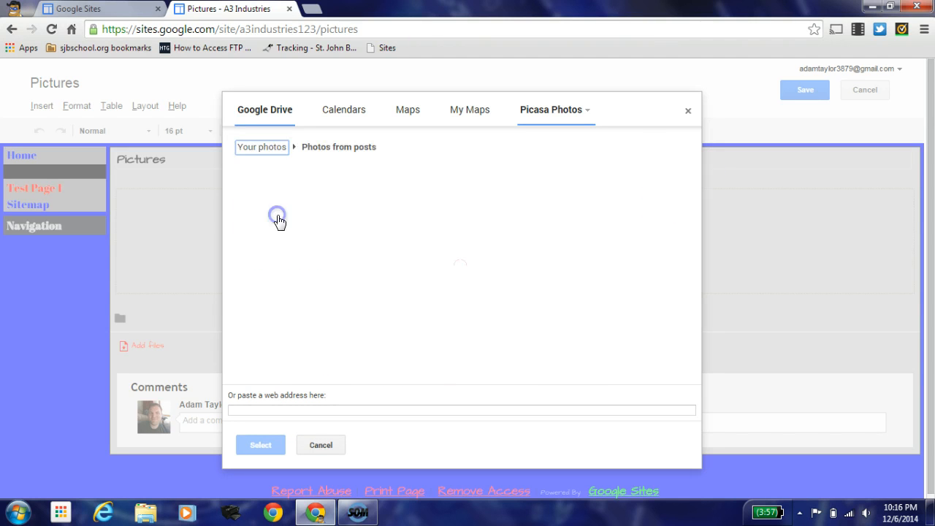
left_click(290, 212)
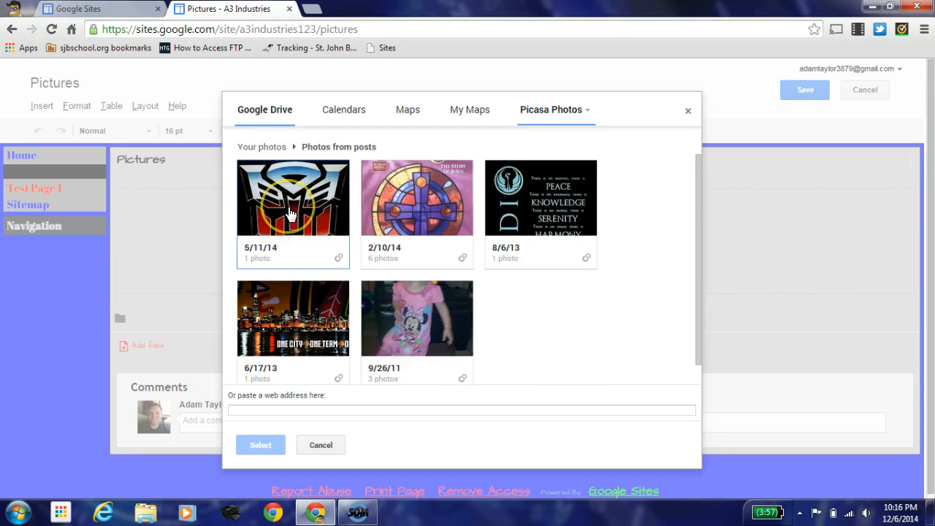
left_click(290, 212)
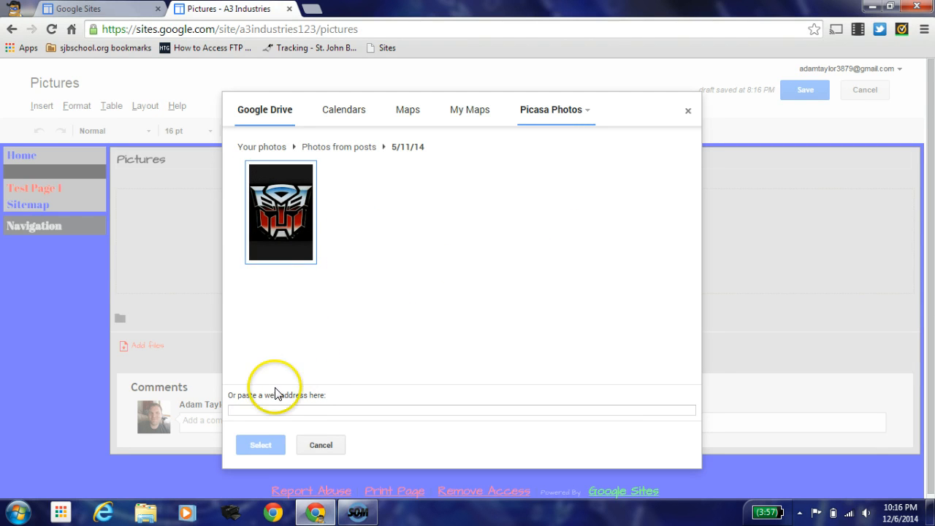
left_click(281, 238)
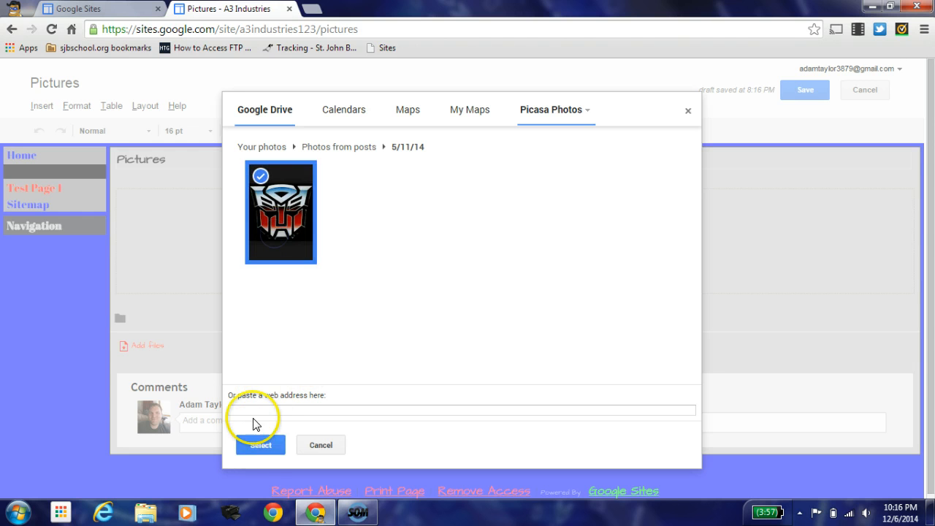
left_click(260, 447)
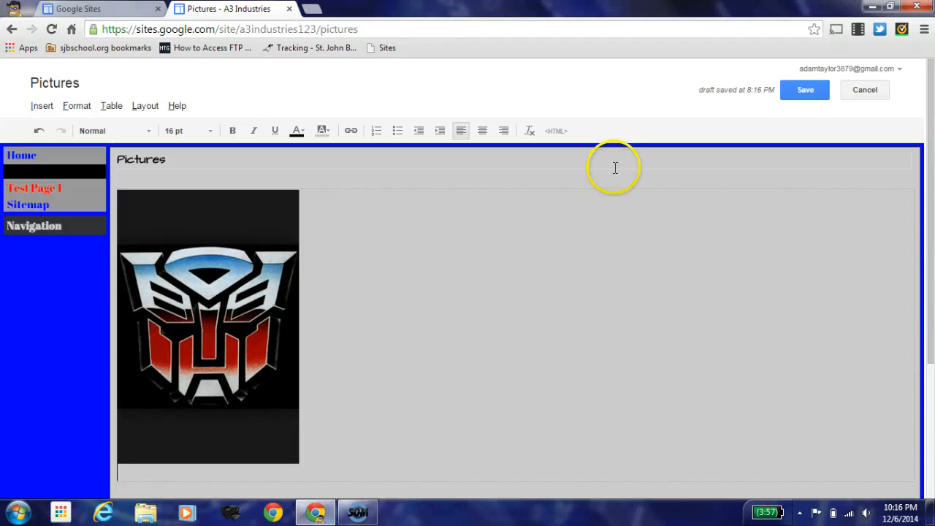
left_click(807, 94)
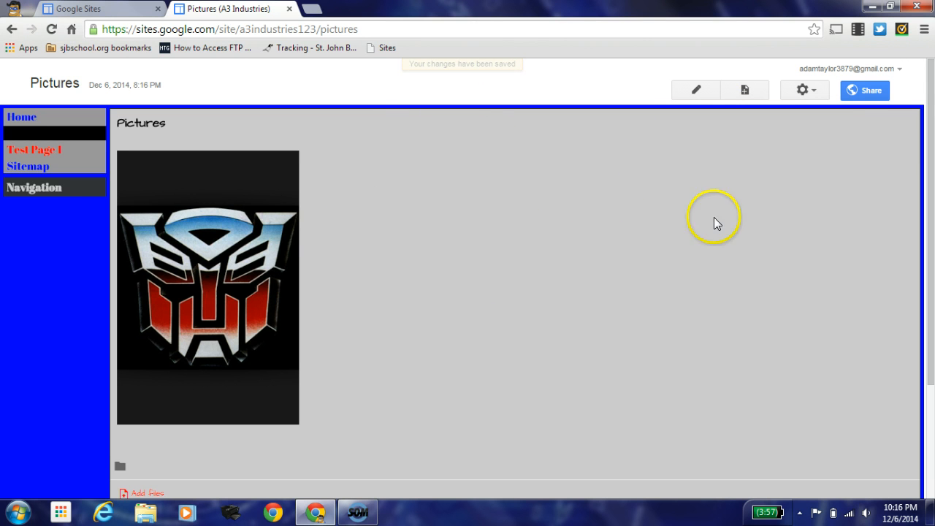
- Review the site's sharing and permissions, return to the site, and view Test Page 1 and the Pictures page
left_click(865, 91)
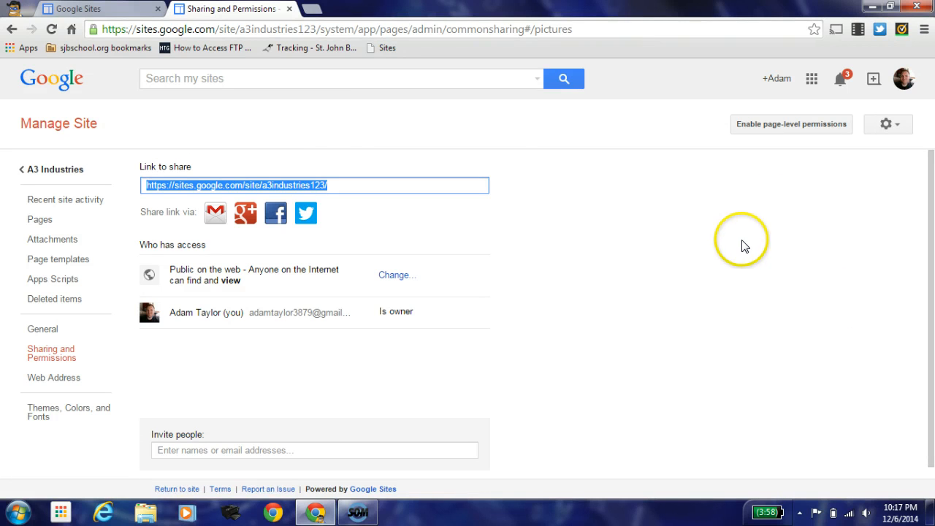
left_click(166, 491)
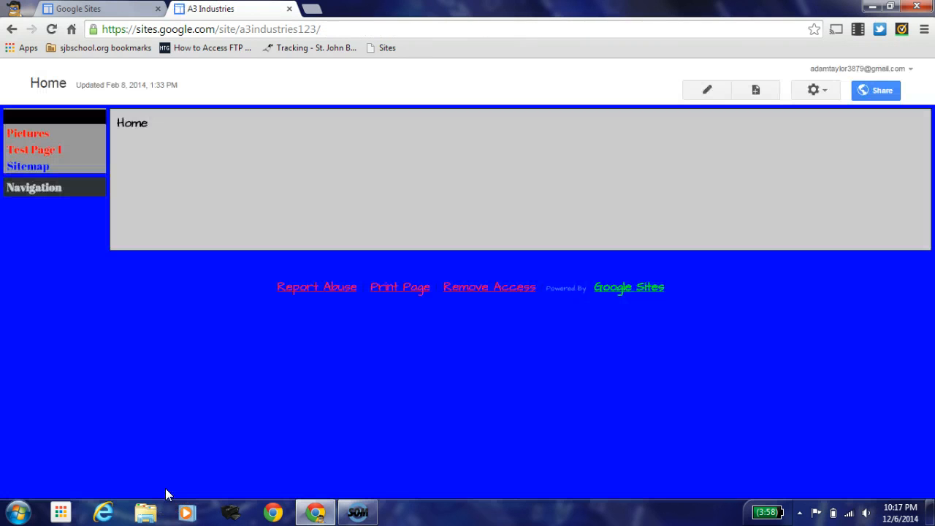
left_click(44, 153)
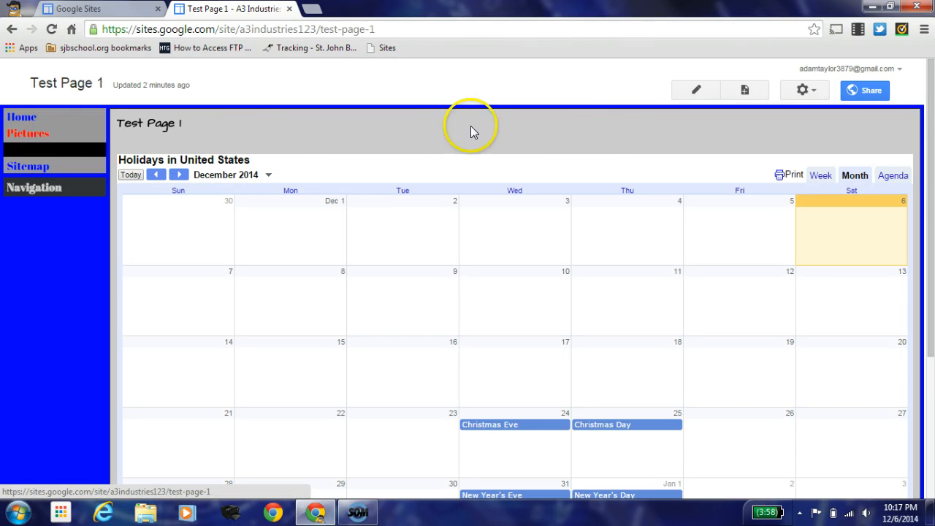
left_click(32, 136)
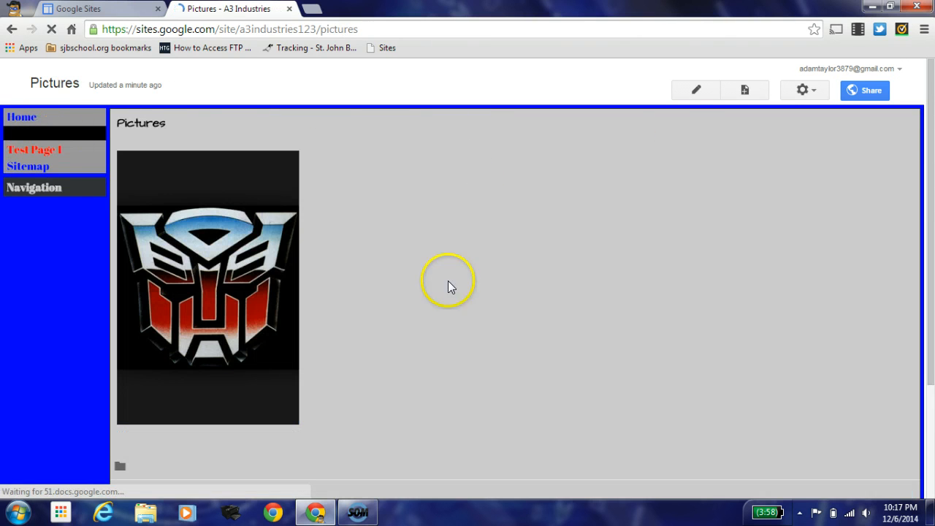
- Open the Pictures page for editing and apply the One column (simple) layout
left_click(691, 92)
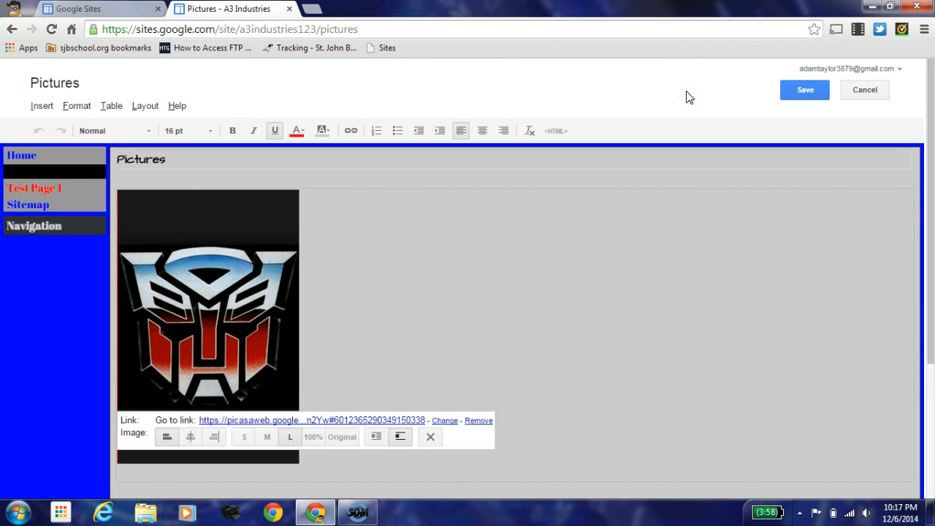
left_click(143, 107)
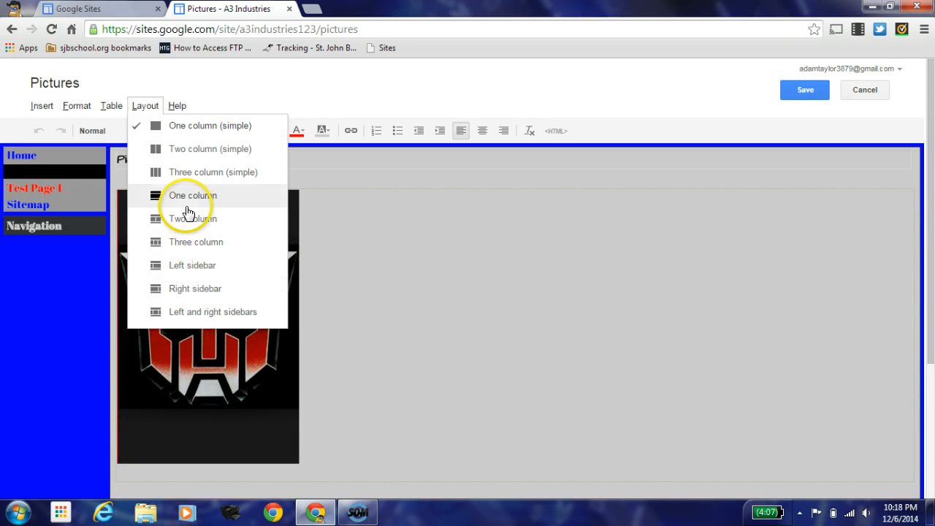
left_click(184, 128)
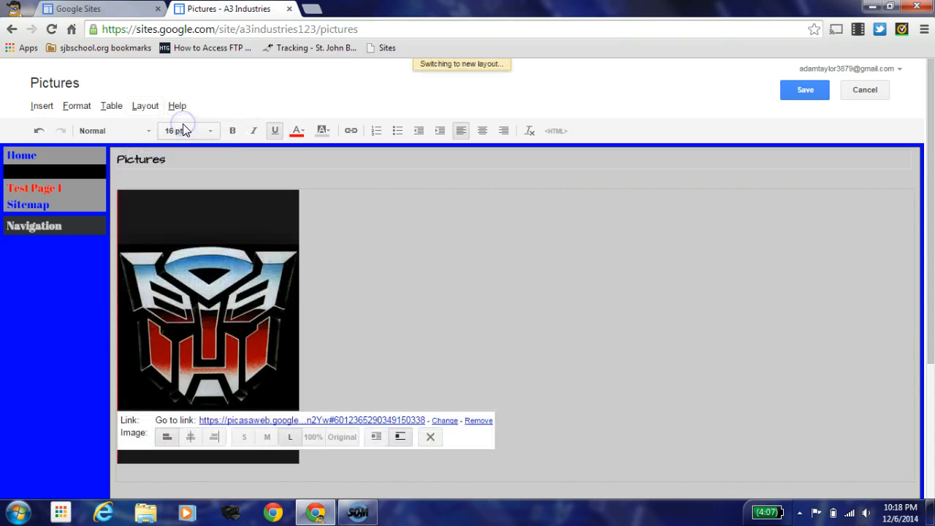
- Insert a 4 x 4 table above the logo photo and enter 1 in its first cell
left_click(111, 106)
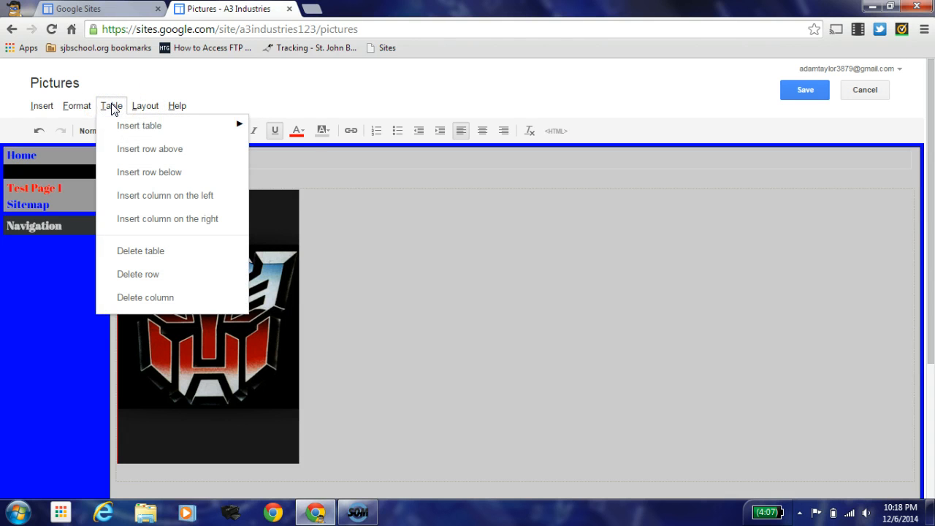
left_click(129, 127)
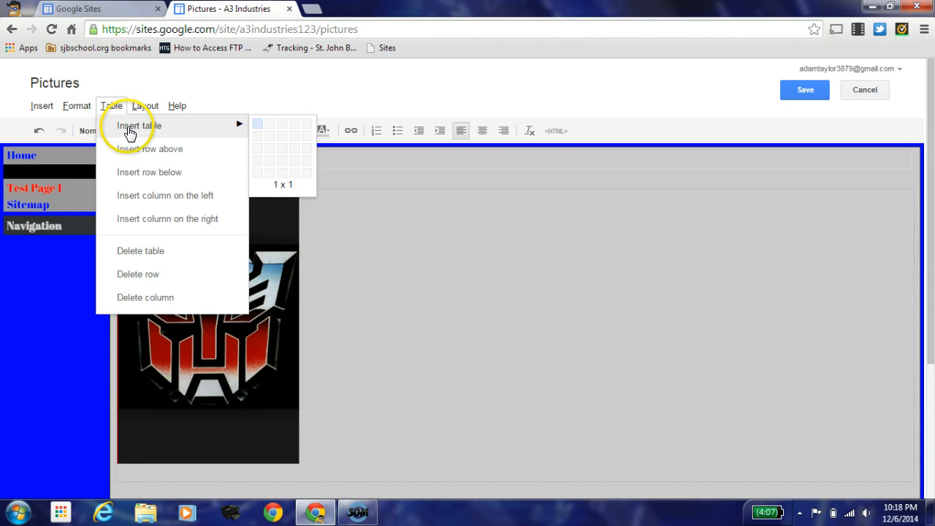
left_click(191, 110)
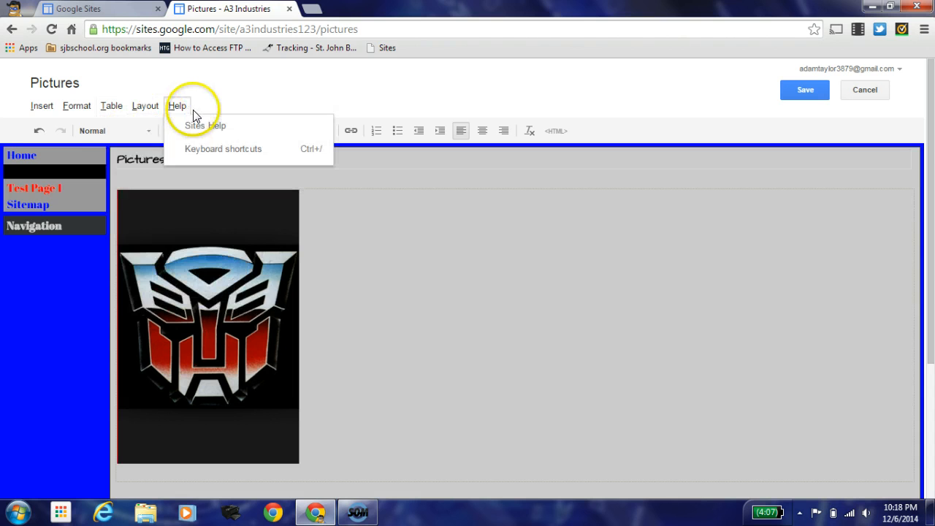
mouse_move(125, 106)
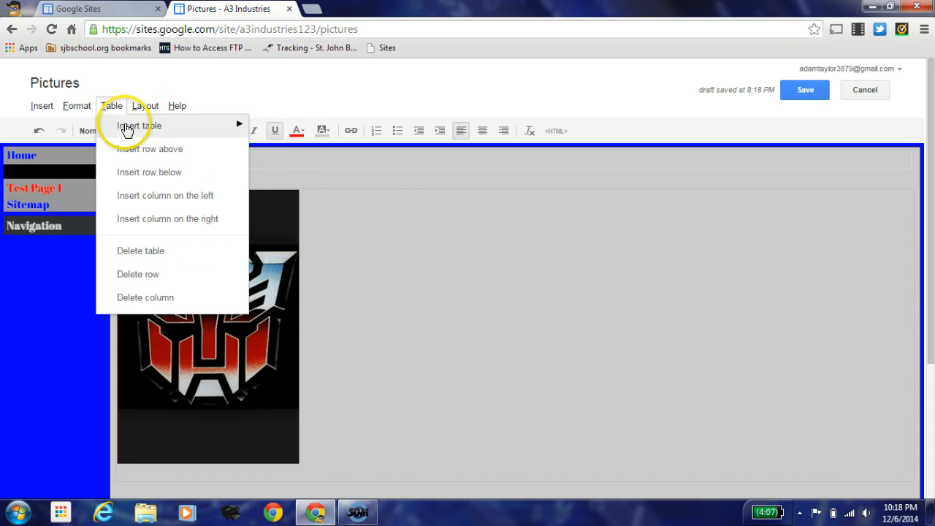
mouse_move(179, 128)
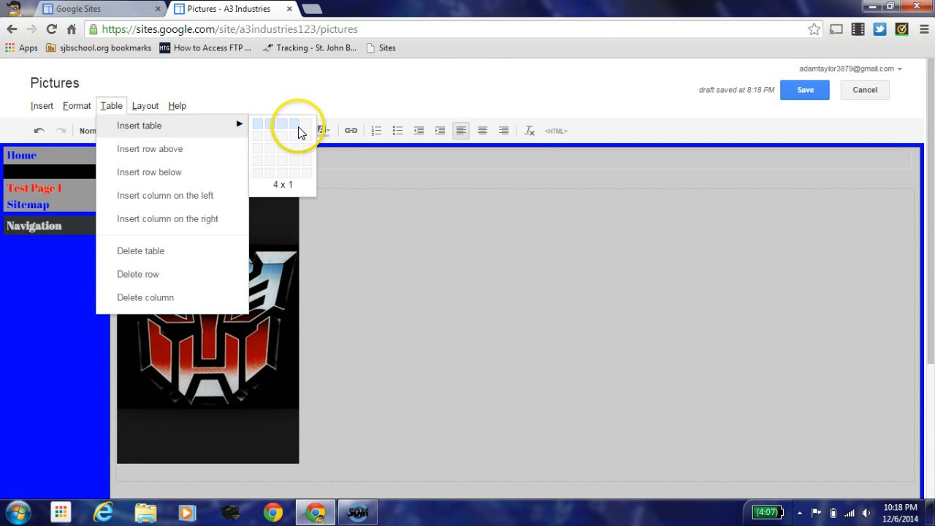
left_click(296, 158)
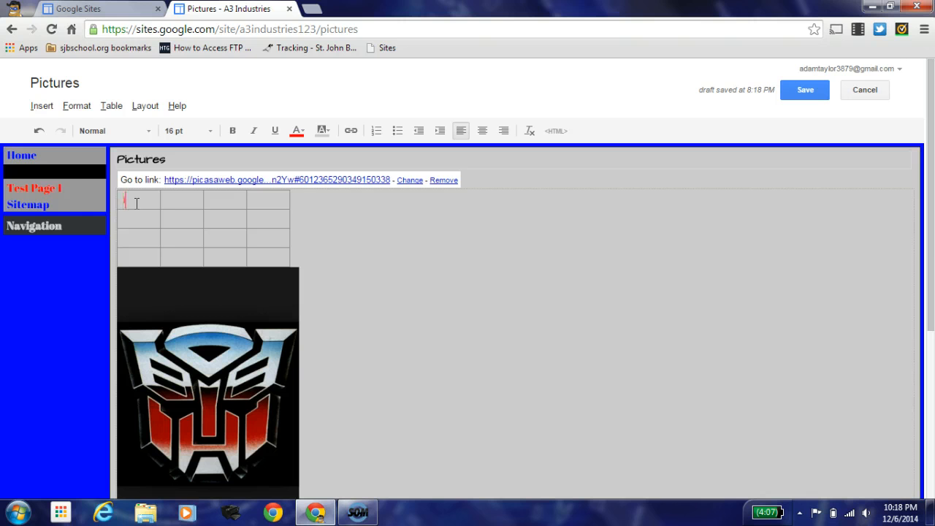
key("Tab")
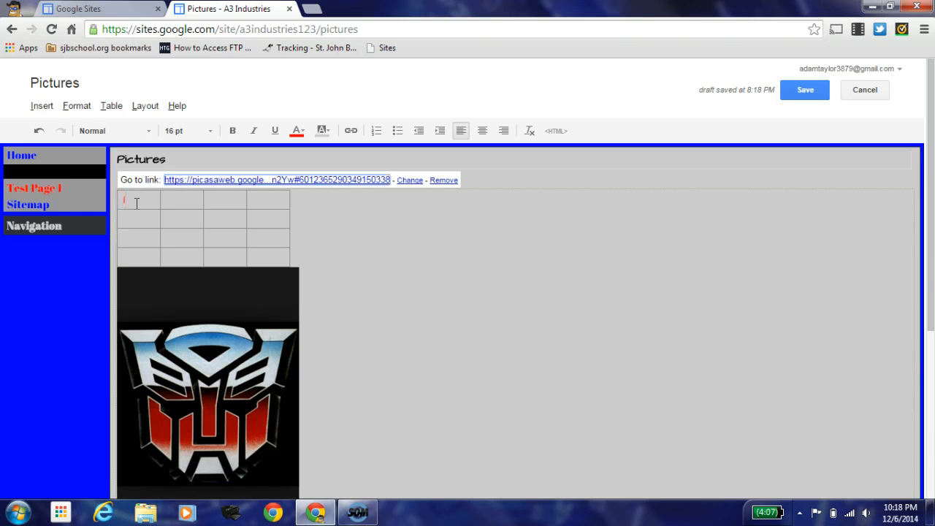
key("Return")
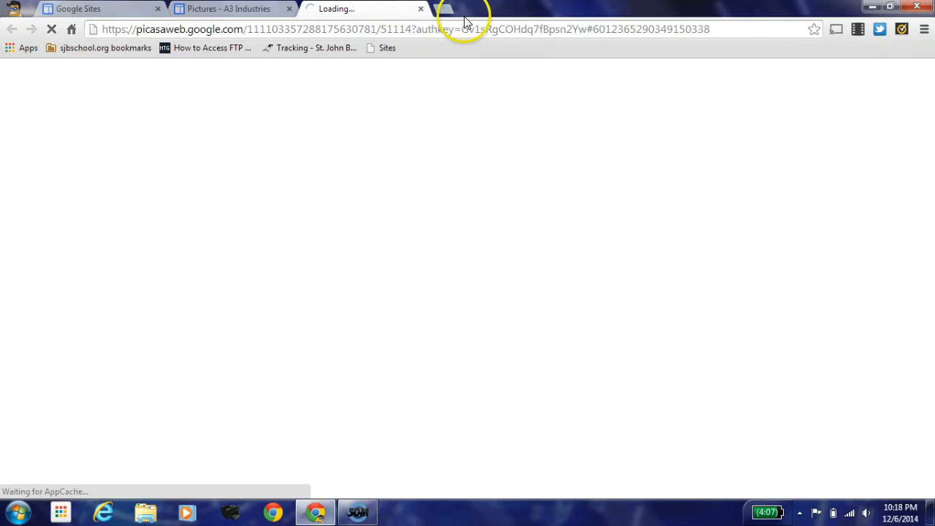
left_click(422, 8)
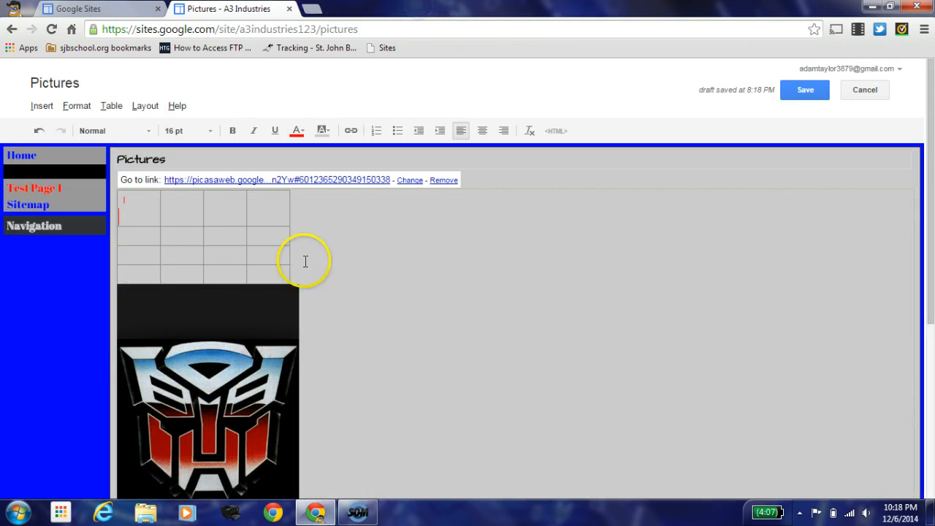
- Enter 2, 3 and 4 in the remaining cells of the table's first row and 4 in the second row's first cell
left_click(174, 200)
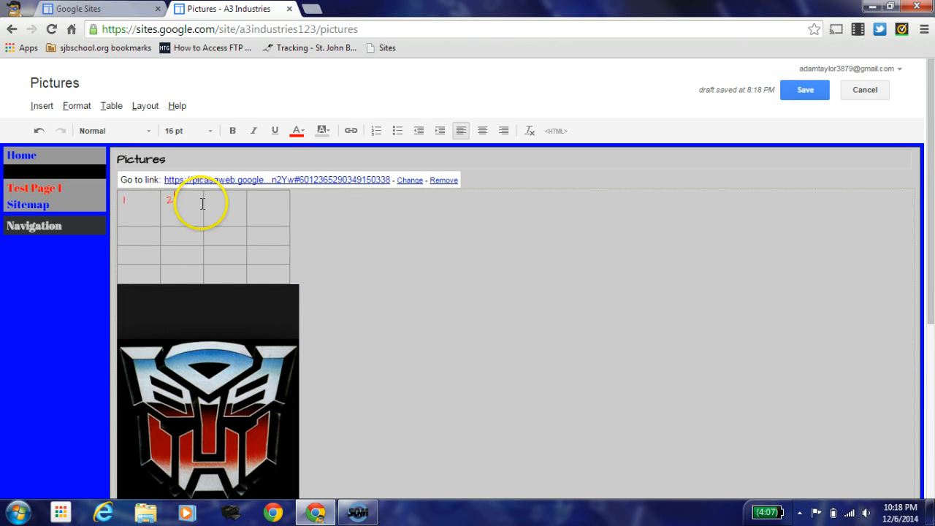
left_click(234, 212)
type("3")
left_click(252, 211)
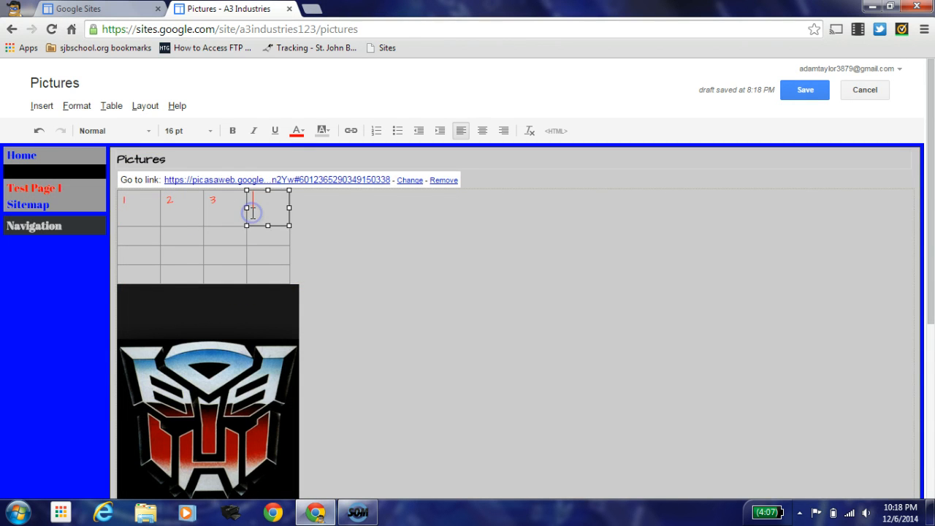
type("4")
left_click(135, 237)
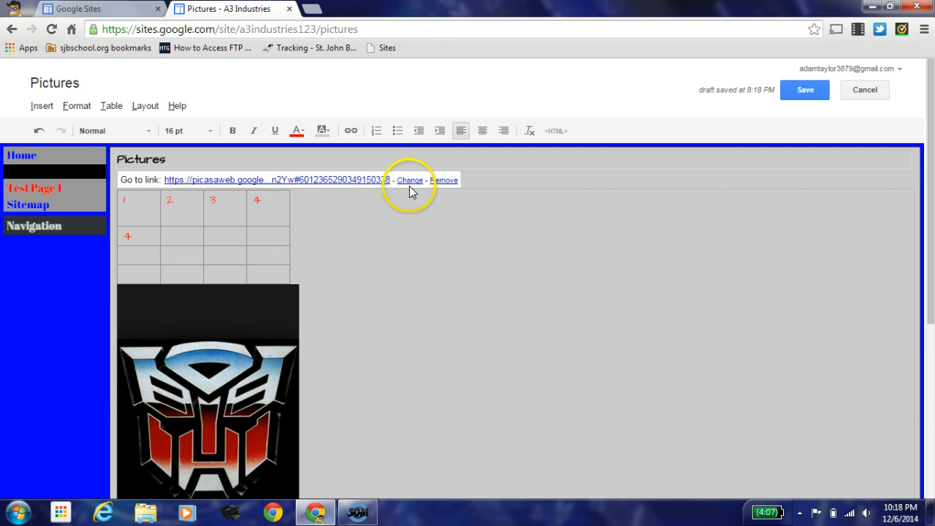
- Remove the photo link from the table's text and delete the table from the Pictures page
left_click(442, 181)
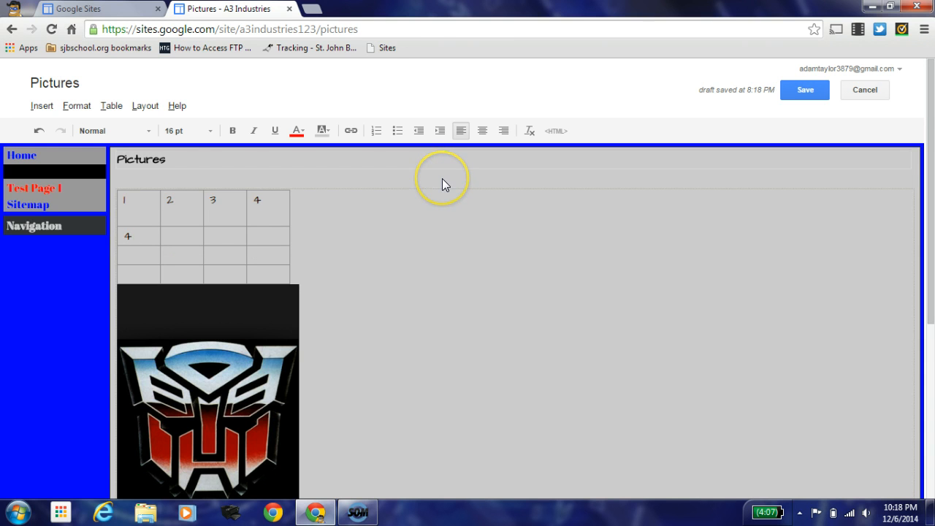
left_click(250, 233)
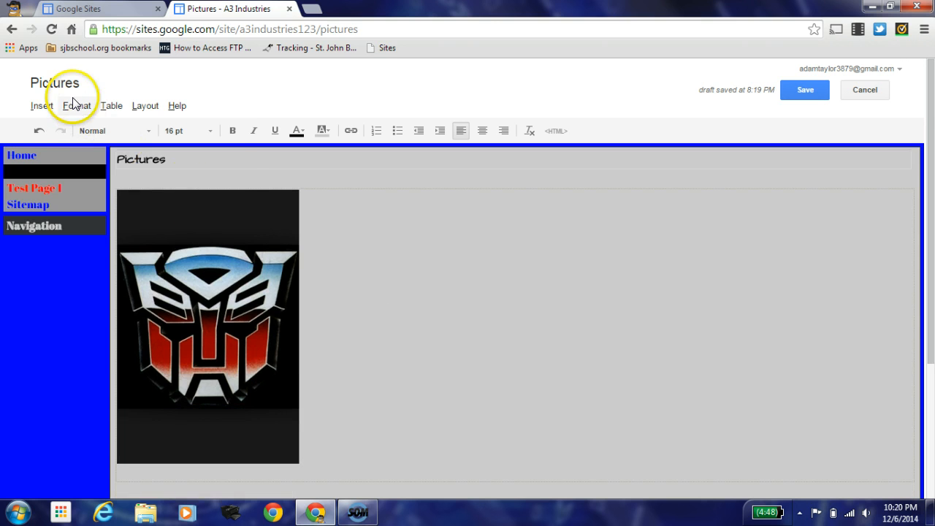
left_click(77, 106)
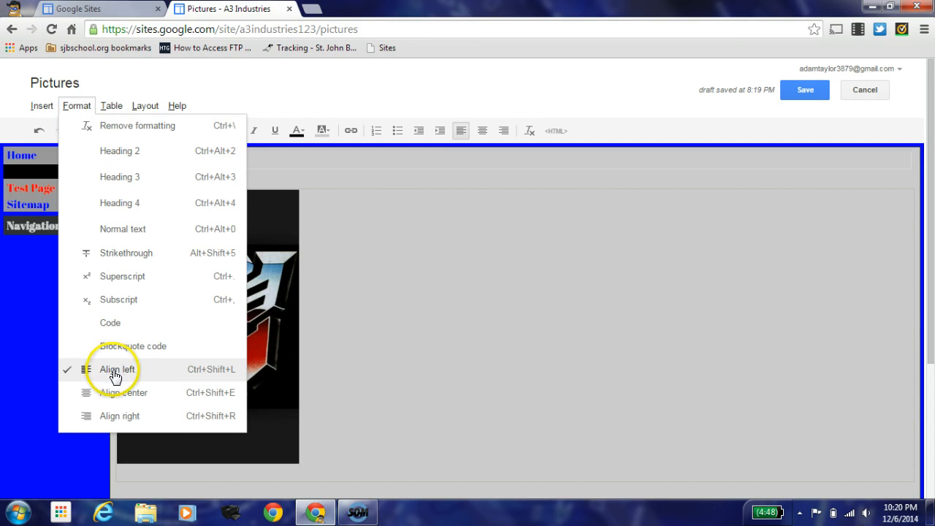
left_click(45, 109)
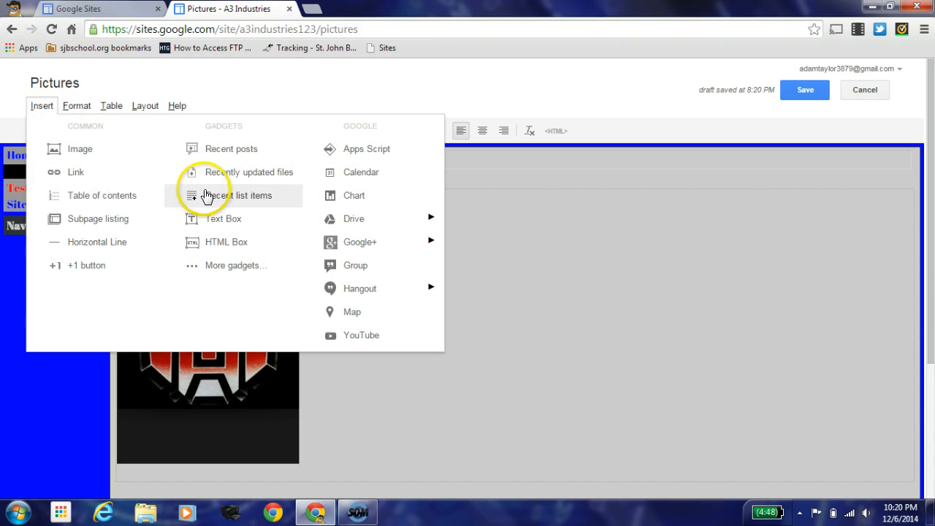
- Choose the Fish gadget from the public gadget gallery for the Pictures page
left_click(223, 266)
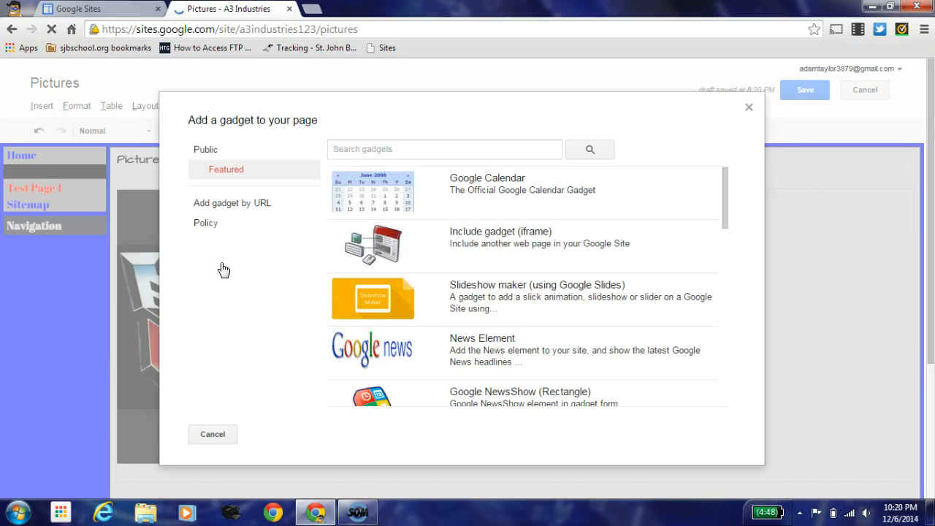
left_click(208, 150)
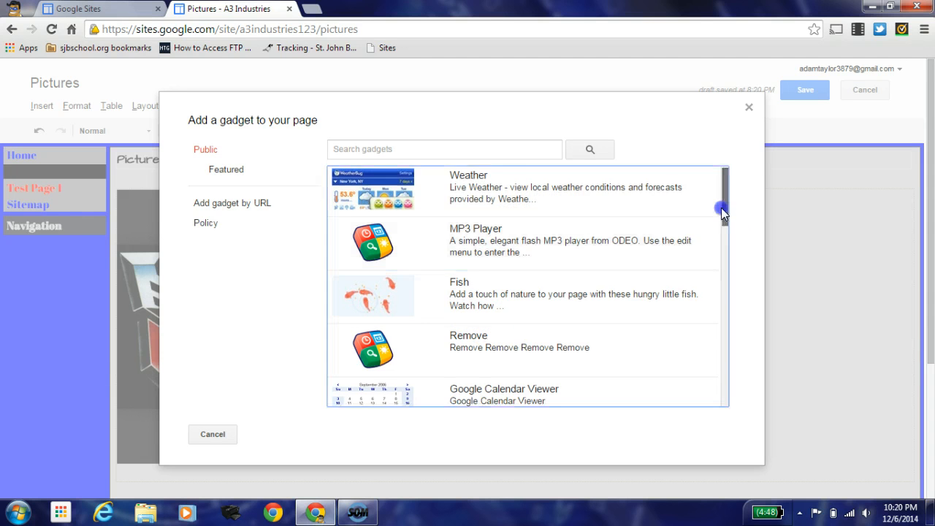
left_click_drag(721, 207, 858, 204)
left_click(470, 302)
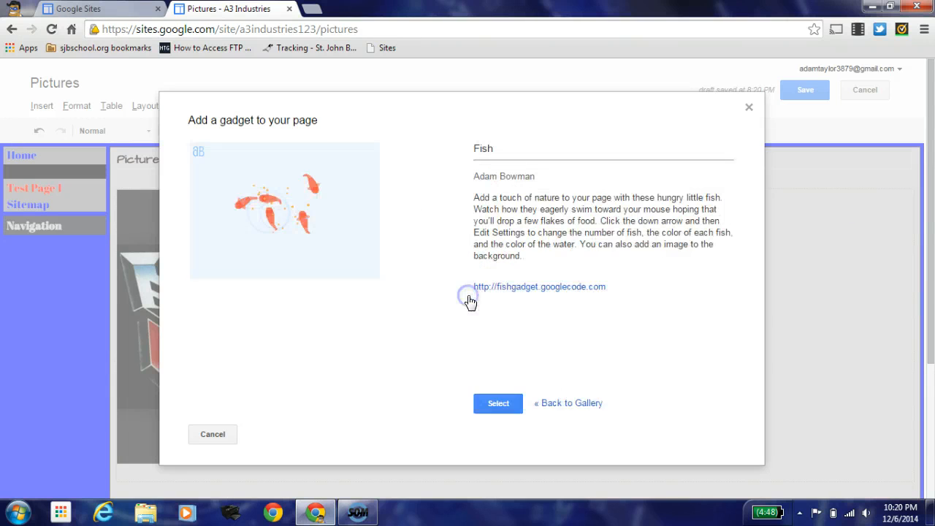
left_click(497, 404)
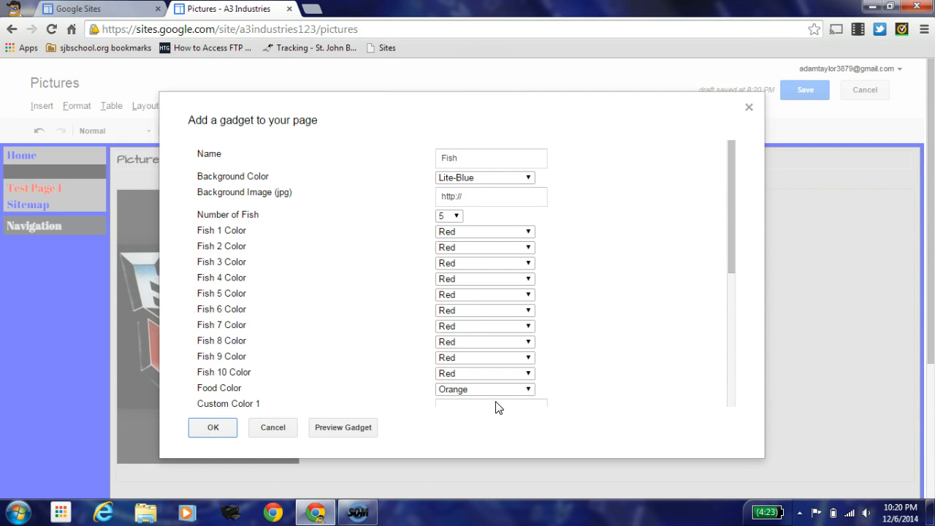
- Configure the Fish gadget with 2 fish, Fish 1 Blue and Fish 2 Yellow, save the Pictures page and drop food for the fish
left_click(468, 230)
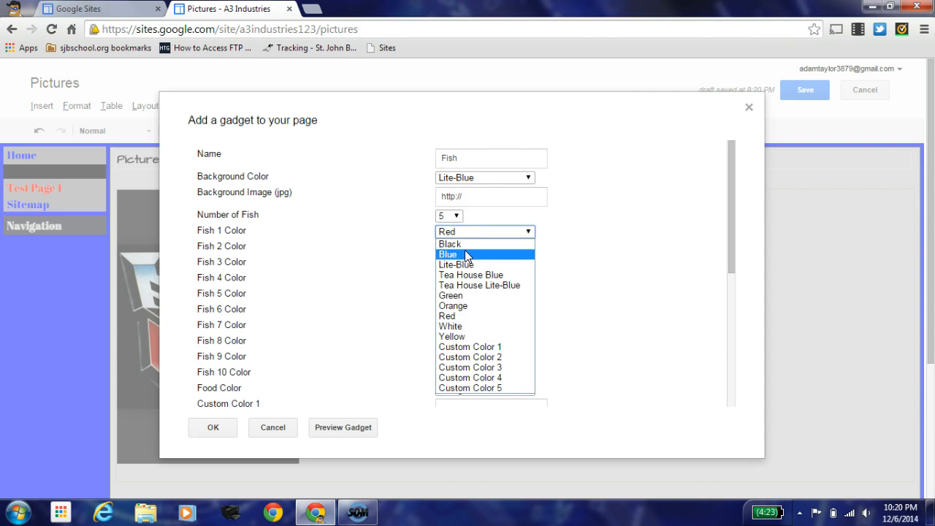
left_click(465, 254)
left_click(464, 248)
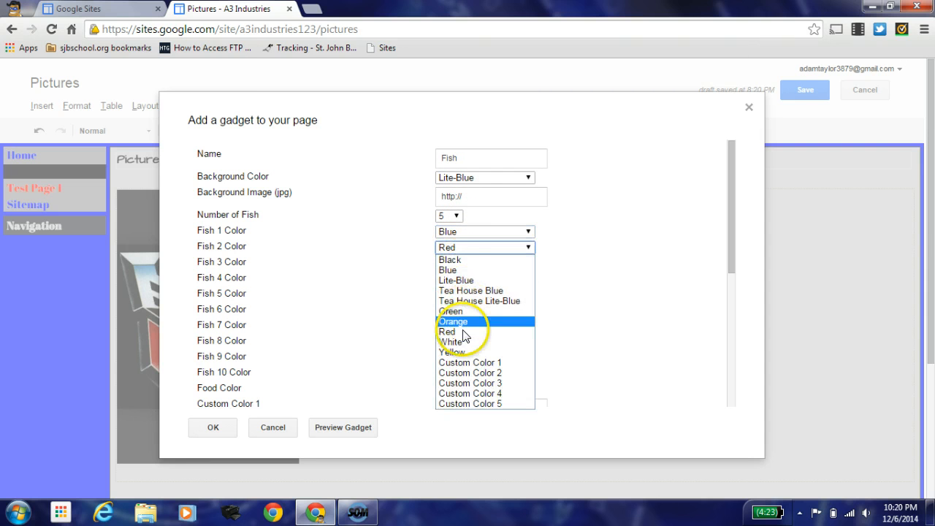
left_click(463, 352)
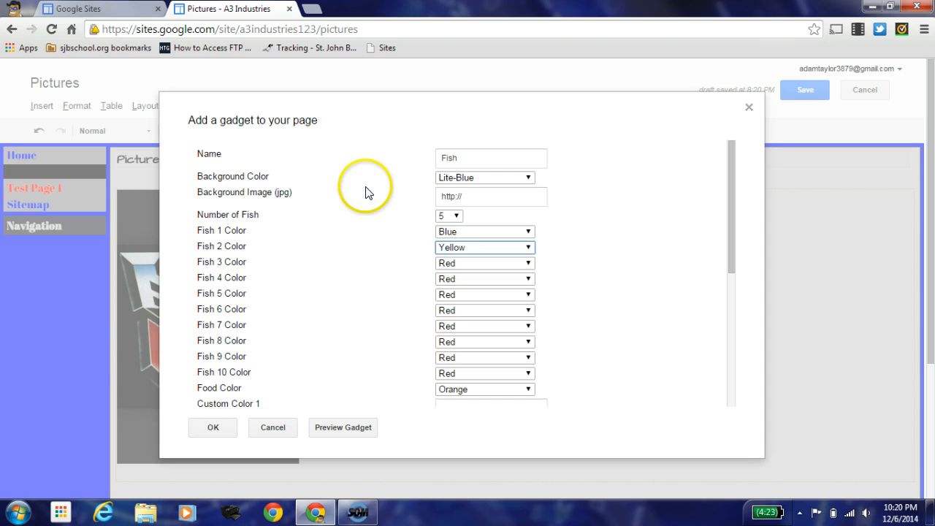
left_click(448, 216)
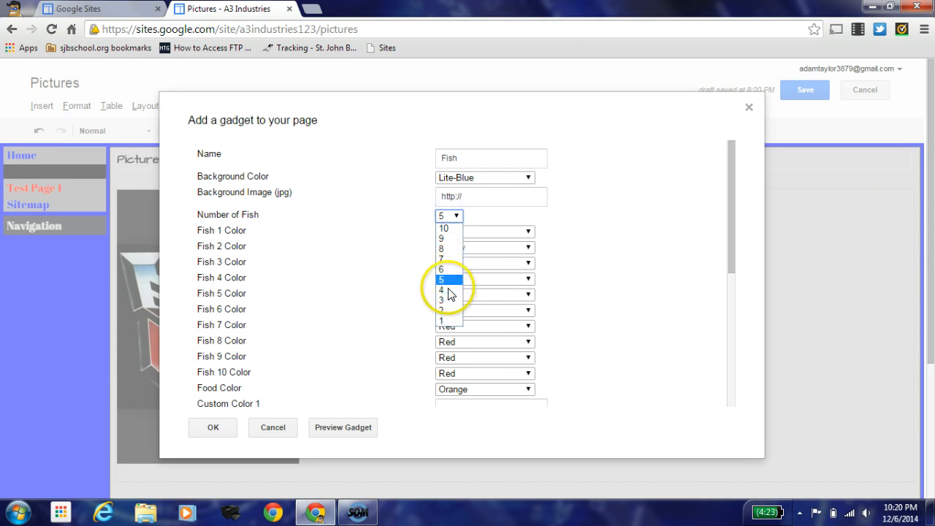
left_click(445, 310)
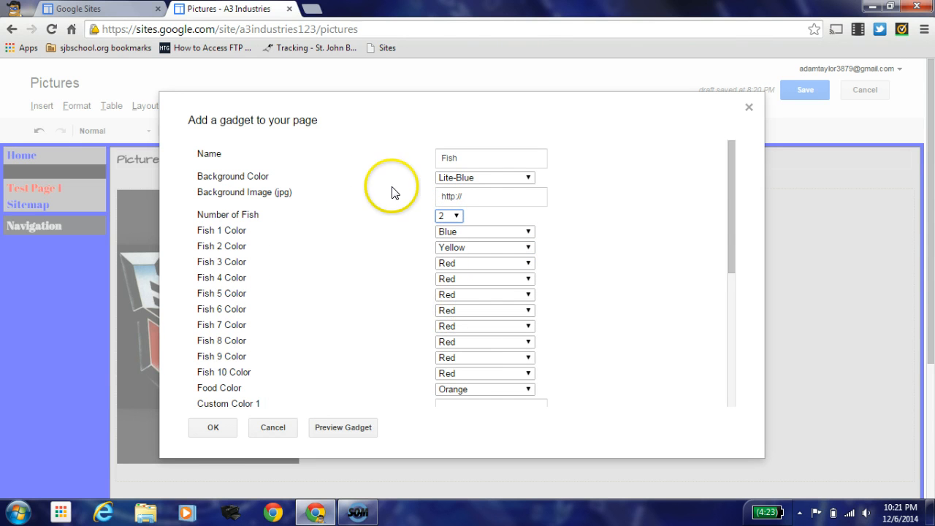
left_click(210, 428)
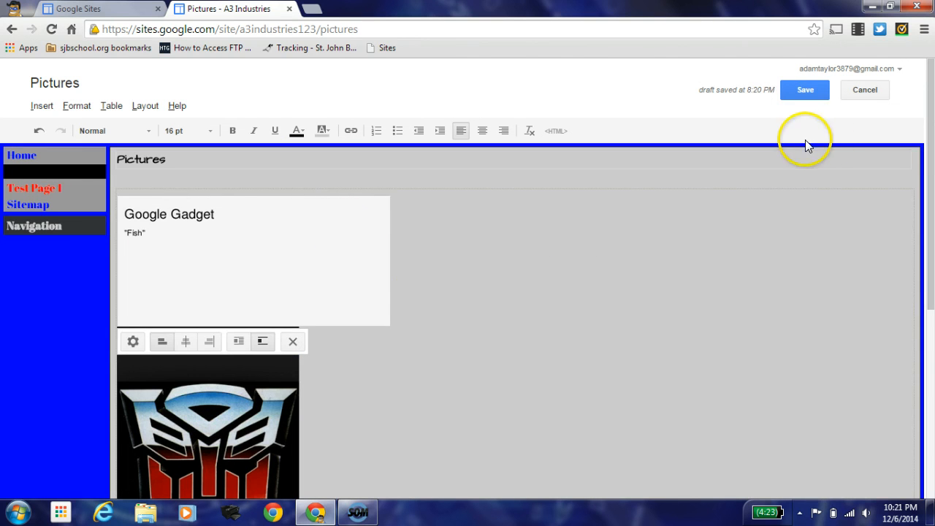
left_click(801, 86)
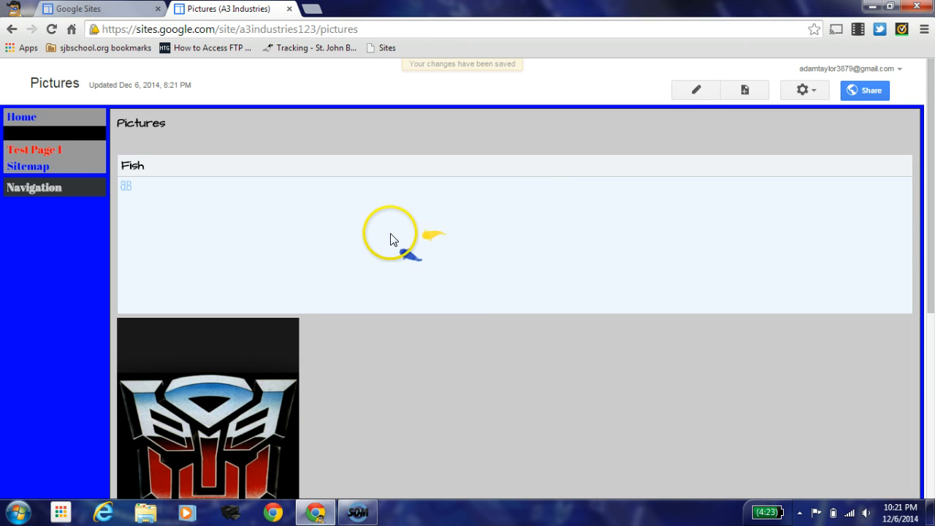
left_click(477, 234)
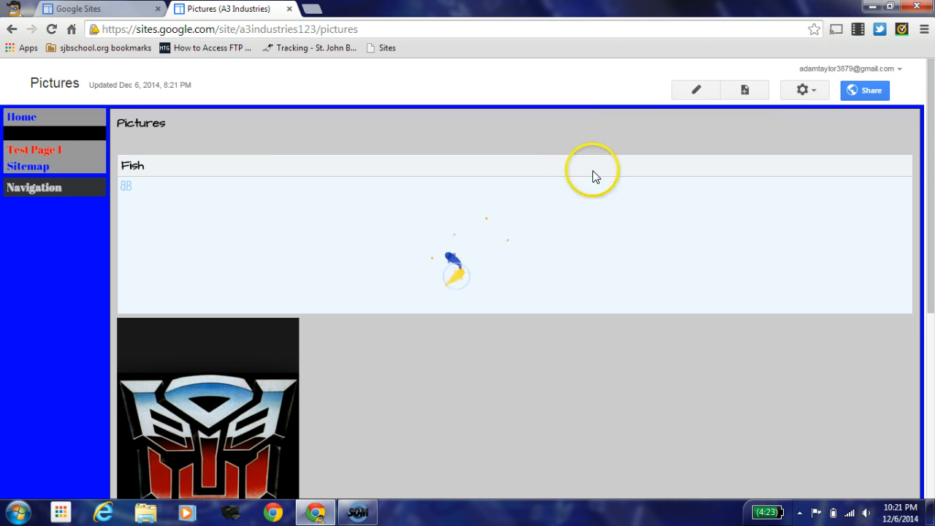
- Reopen the Pictures page for editing, remove the Fish gadget and save the page
left_click(696, 90)
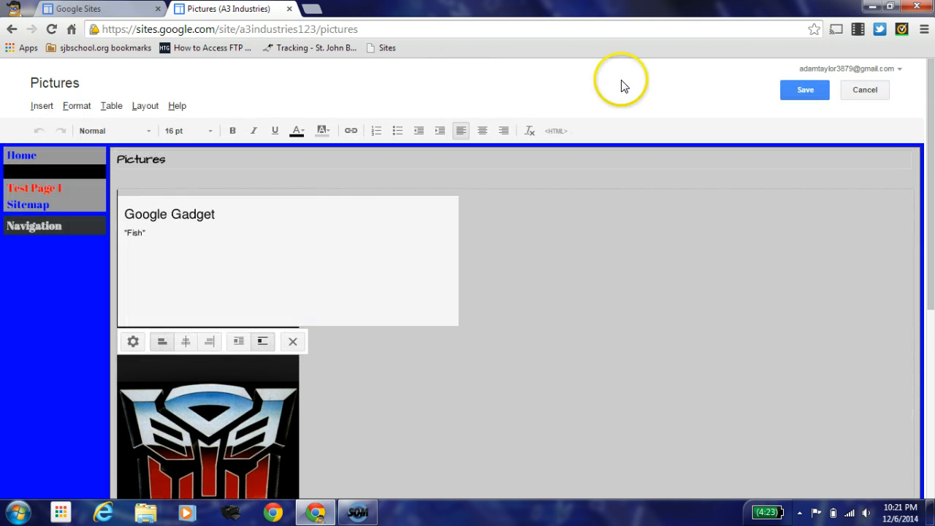
left_click(236, 225)
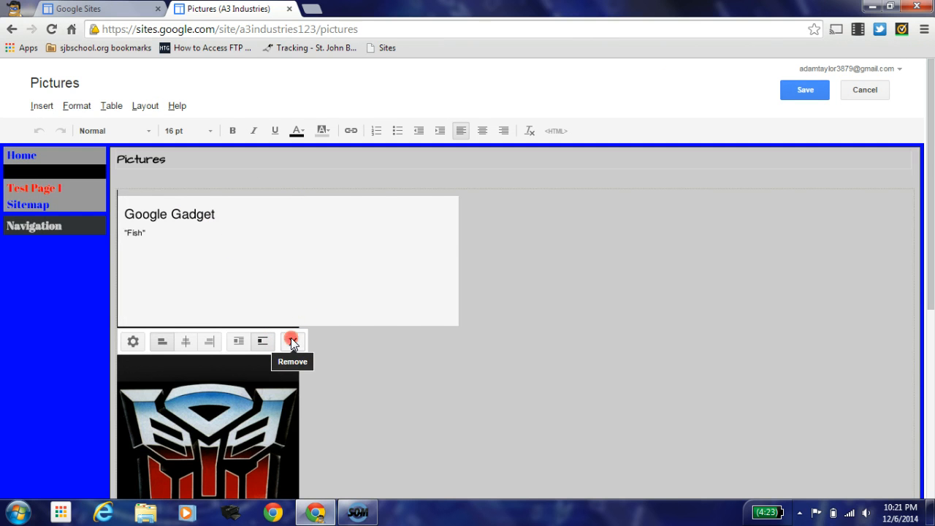
right_click(293, 342)
left_click(293, 342)
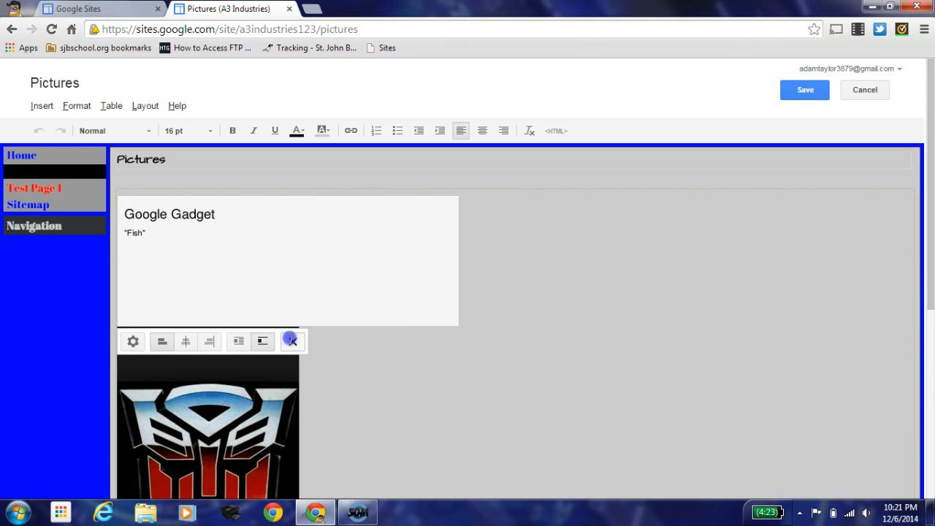
left_click(292, 342)
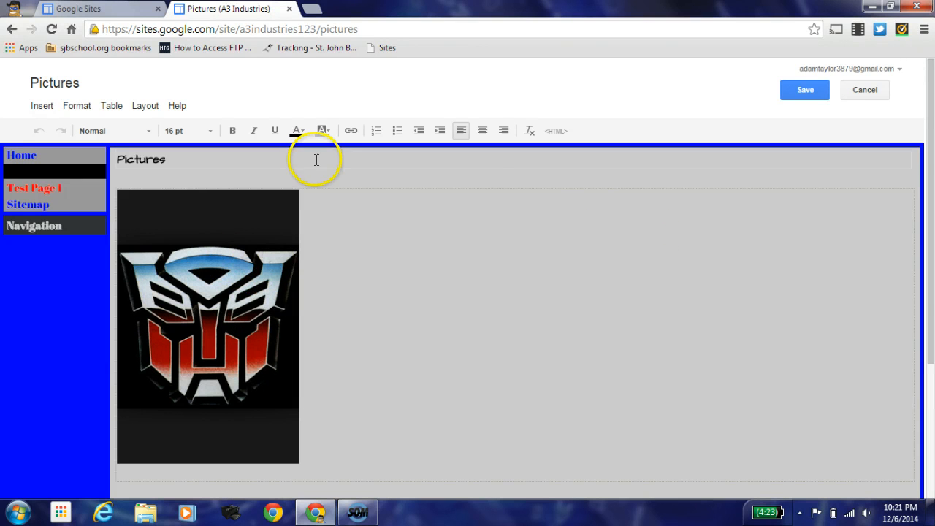
left_click(798, 95)
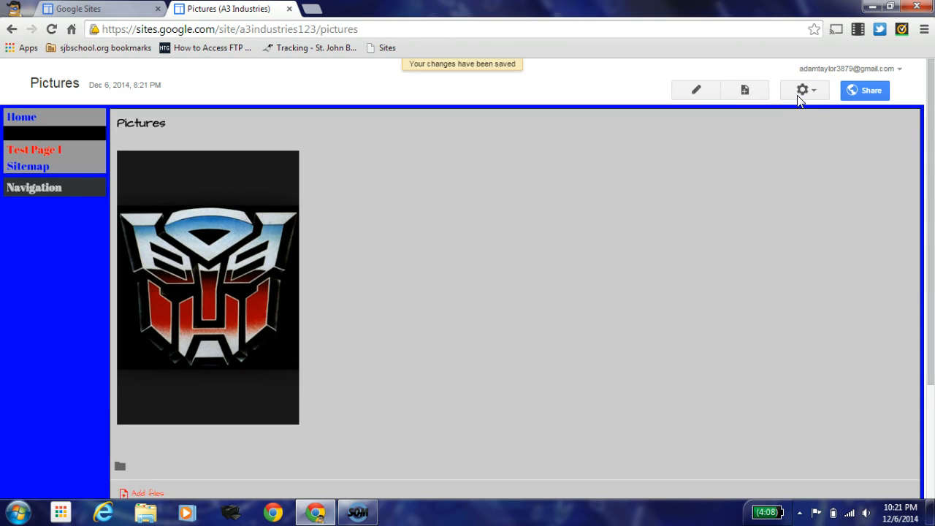
- Set the site's base theme to Treehouse with the entire page's background color taken from the theme, and save the changes
left_click(803, 91)
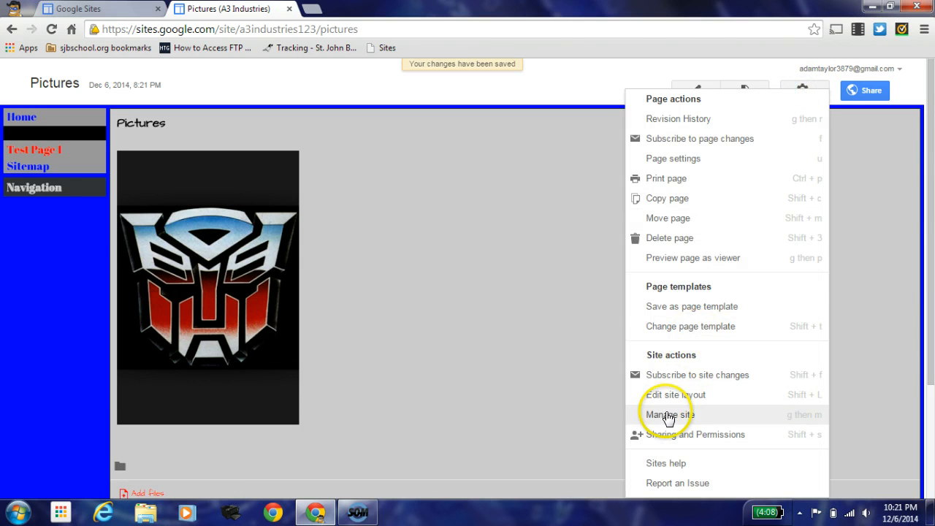
left_click(667, 414)
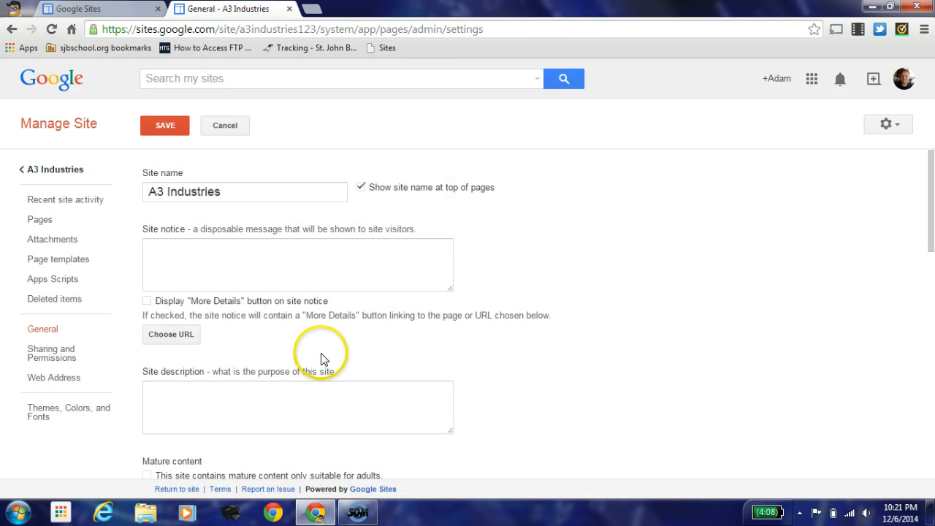
left_click(48, 410)
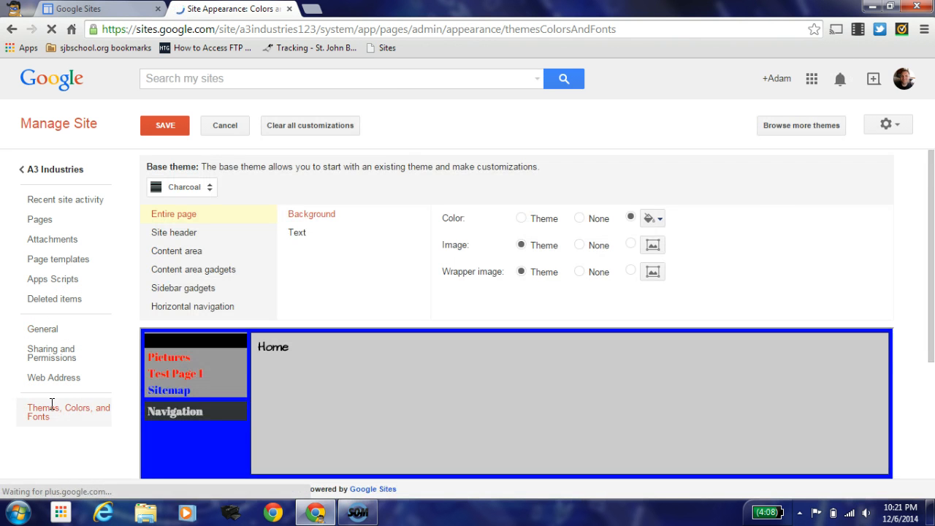
left_click(188, 186)
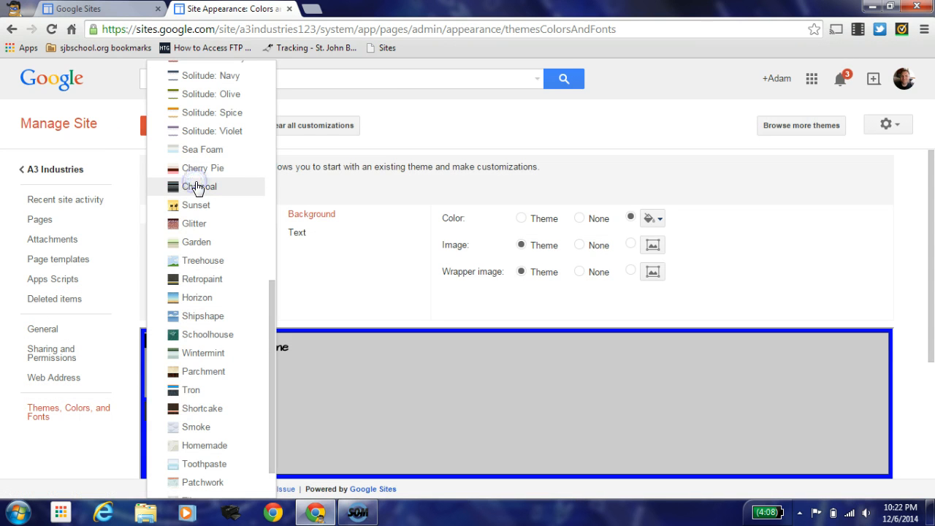
left_click(210, 263)
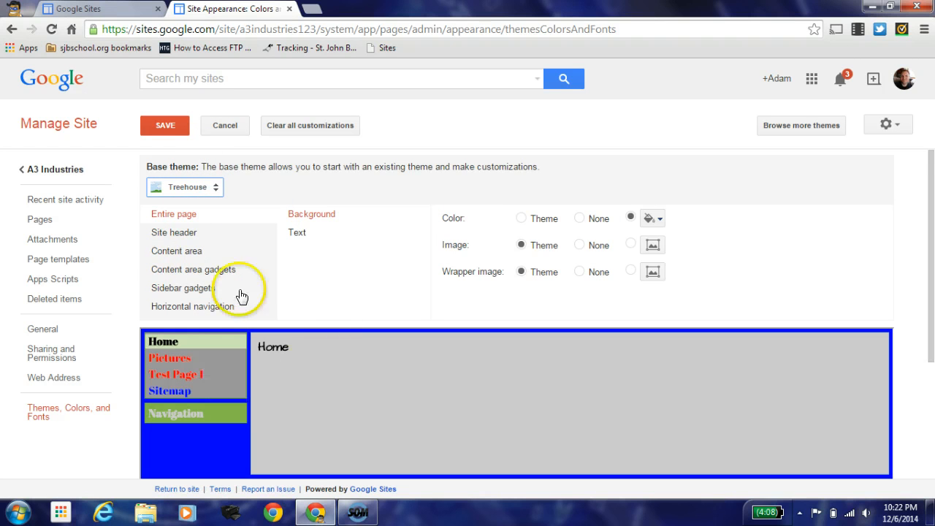
left_click(524, 219)
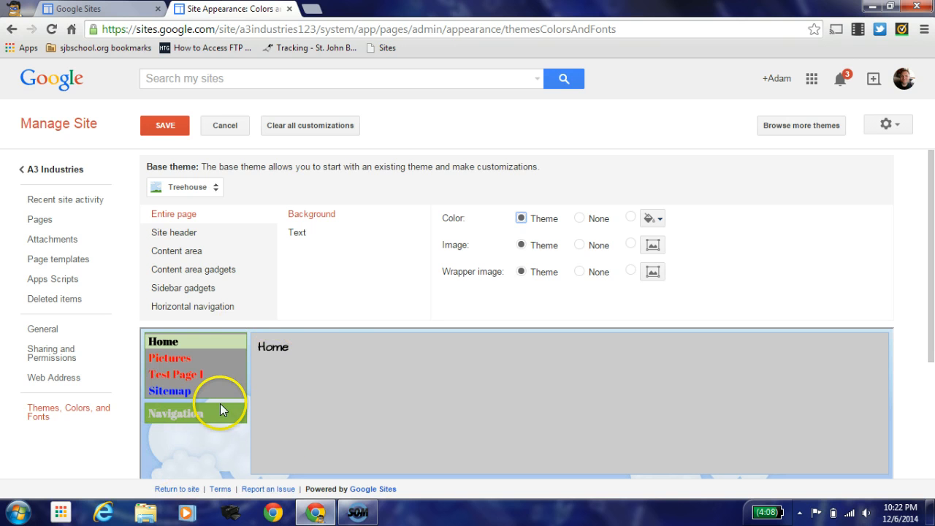
left_click(174, 129)
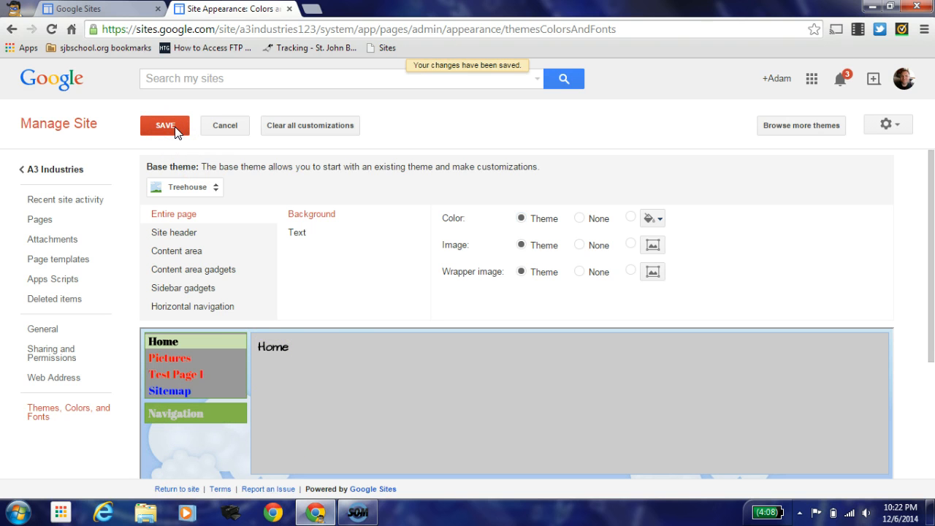
- Return to the site and review how the Home, Pictures and Test Page 1 pages look with the new theme
left_click(165, 491)
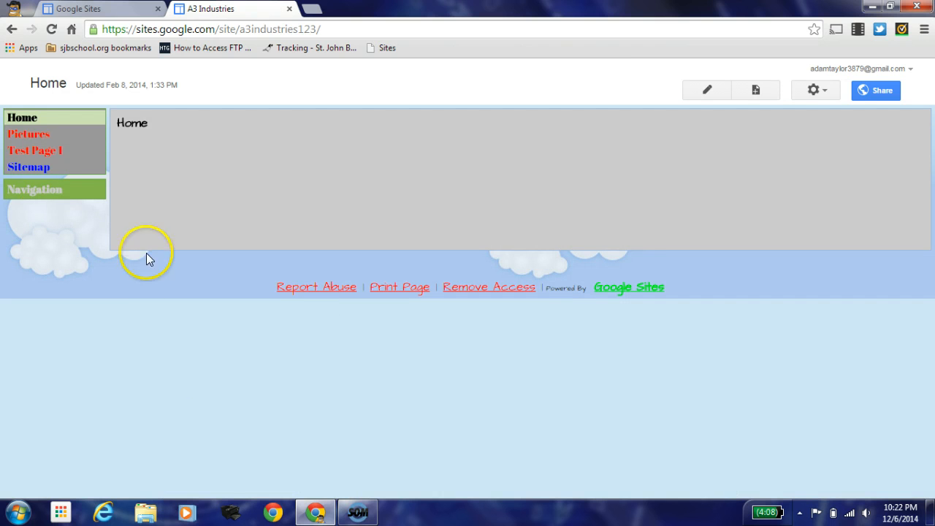
left_click(33, 138)
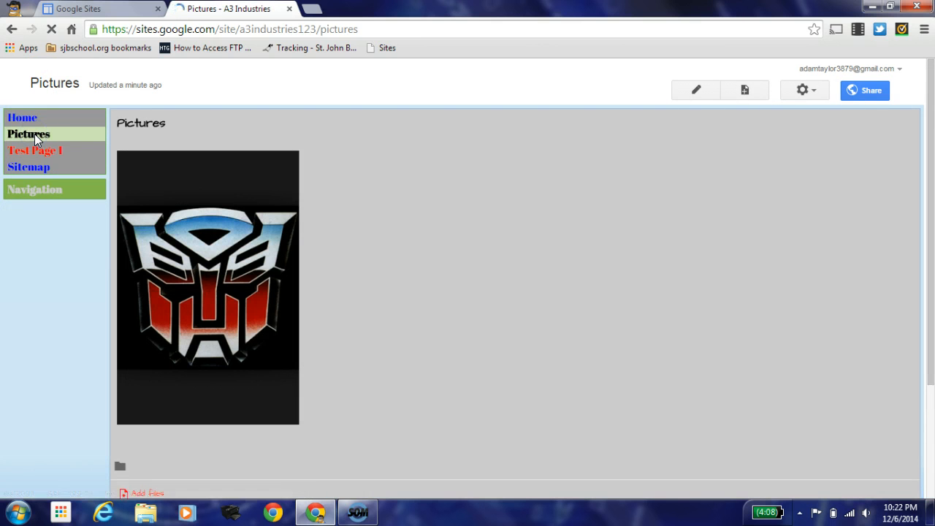
left_click(35, 150)
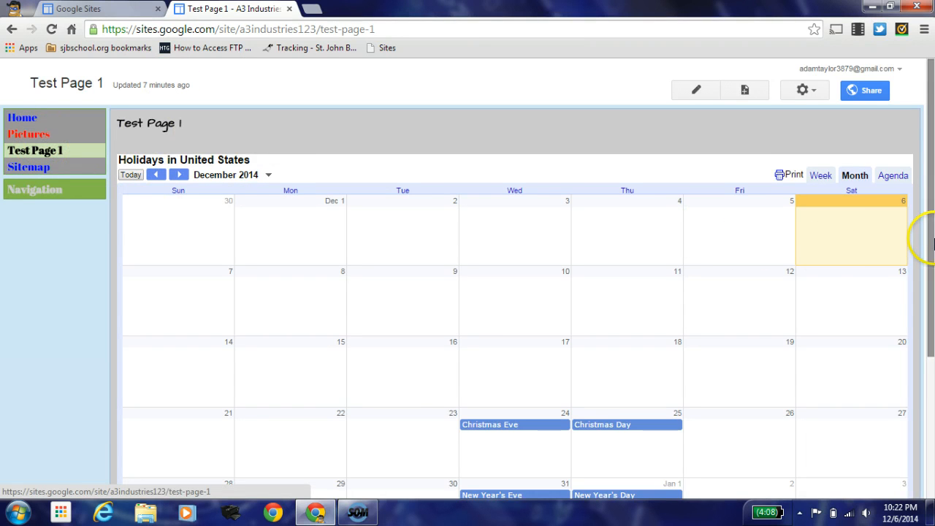
left_click_drag(932, 242, 917, 409)
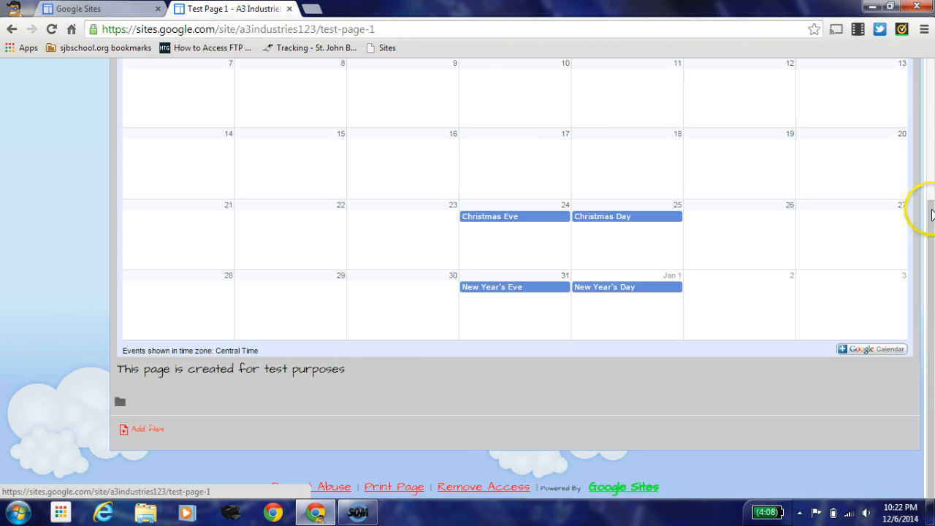
left_click_drag(929, 213, 776, 109)
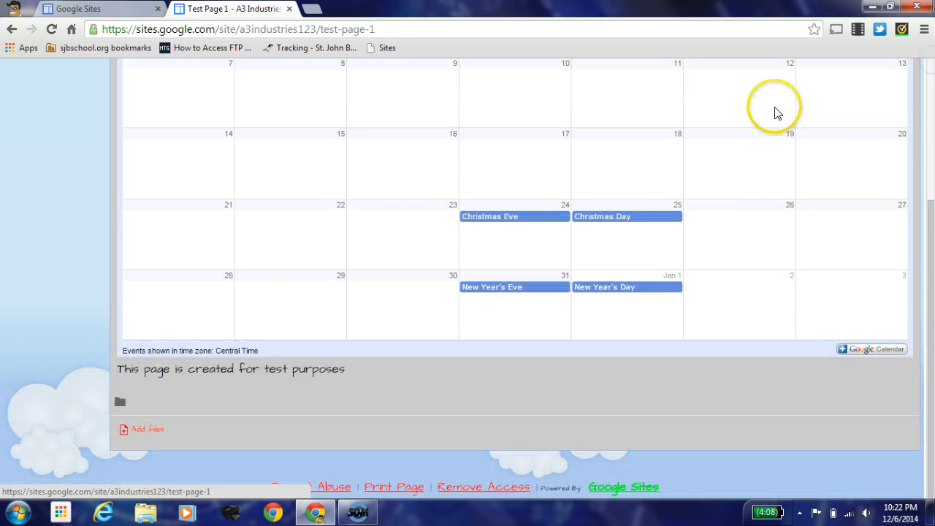
left_click_drag(931, 222, 932, 77)
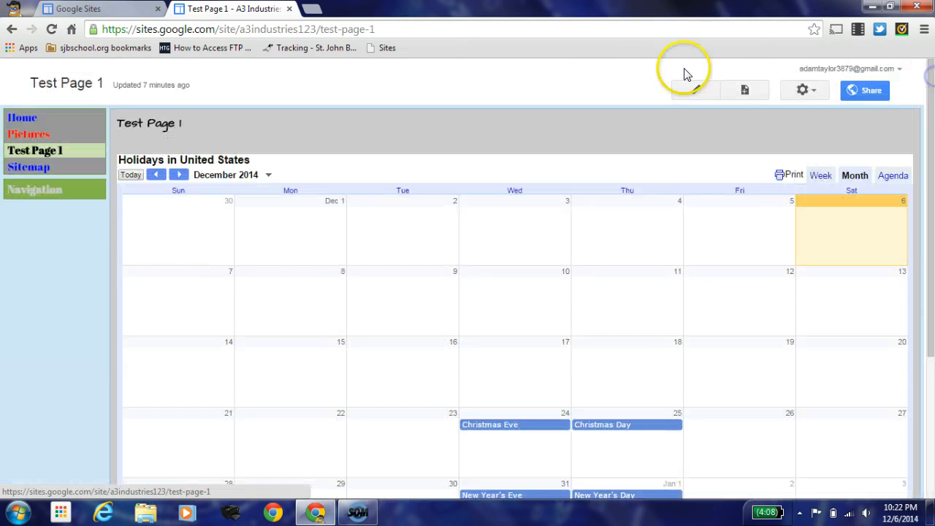
- Create a top-level web page named Homework and list Science, History, English, Math, Music, Art and Spanish on separate lines
left_click(742, 89)
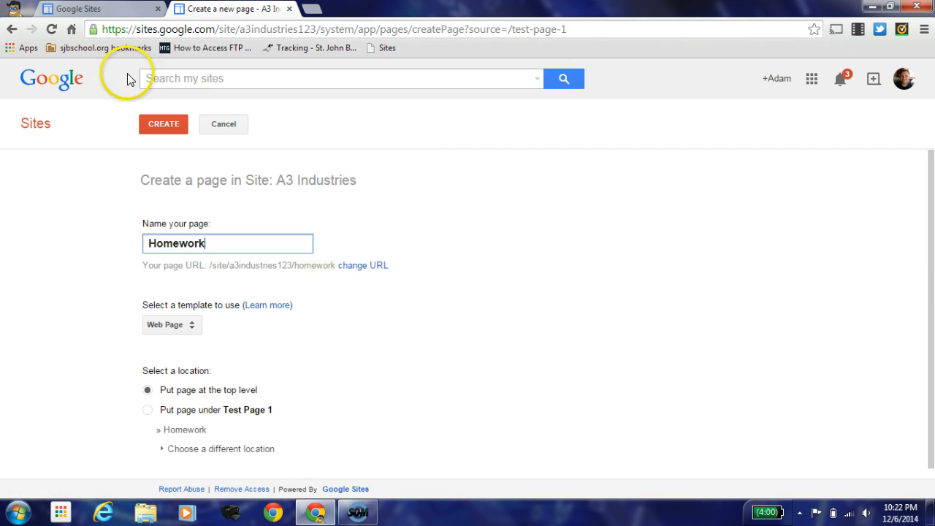
left_click(145, 126)
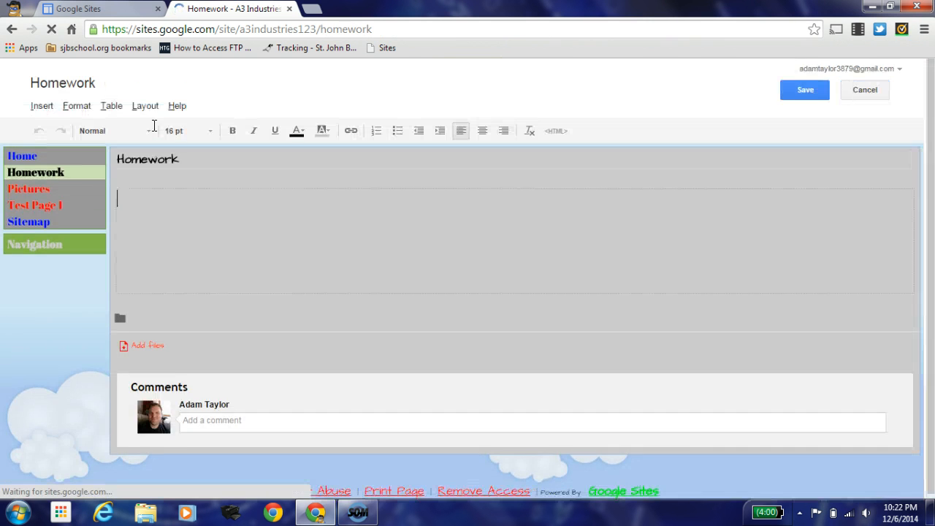
left_click(168, 210)
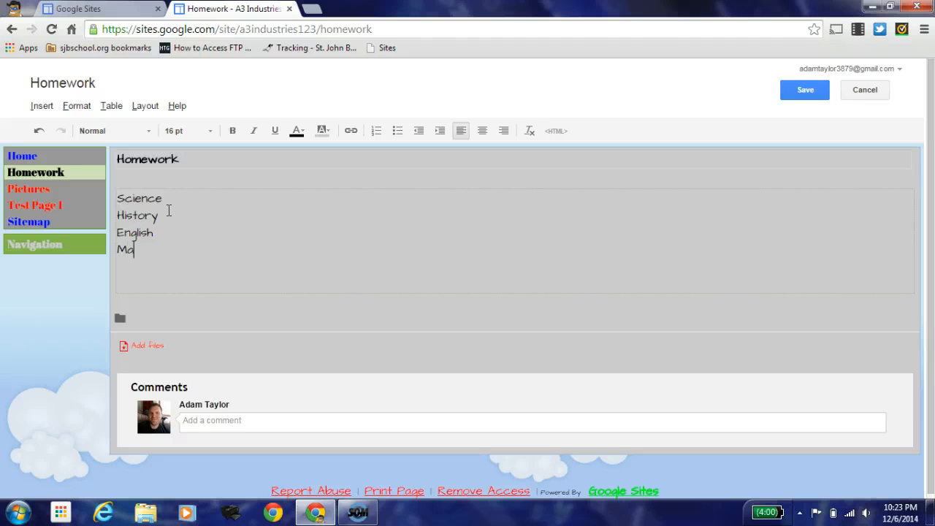
key("Return")
type("Music Art")
key("Return")
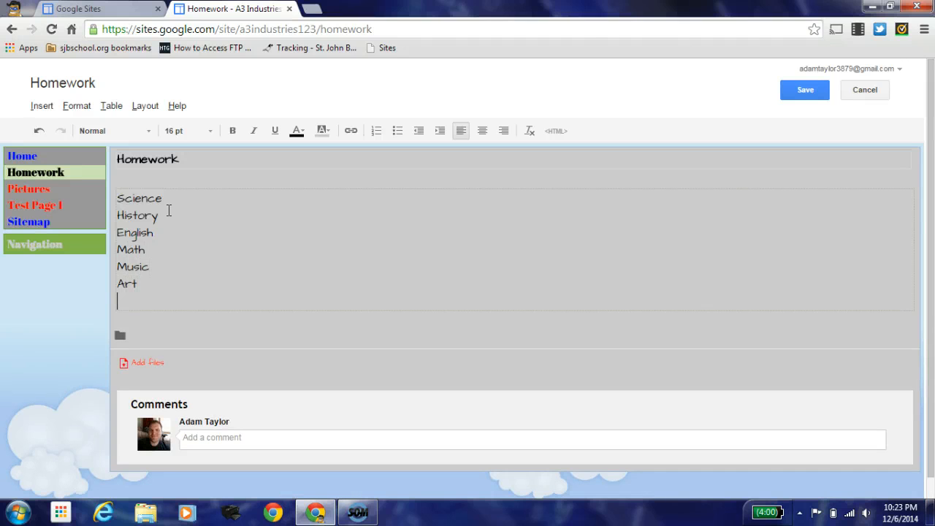
type("Spanish")
key("Return")
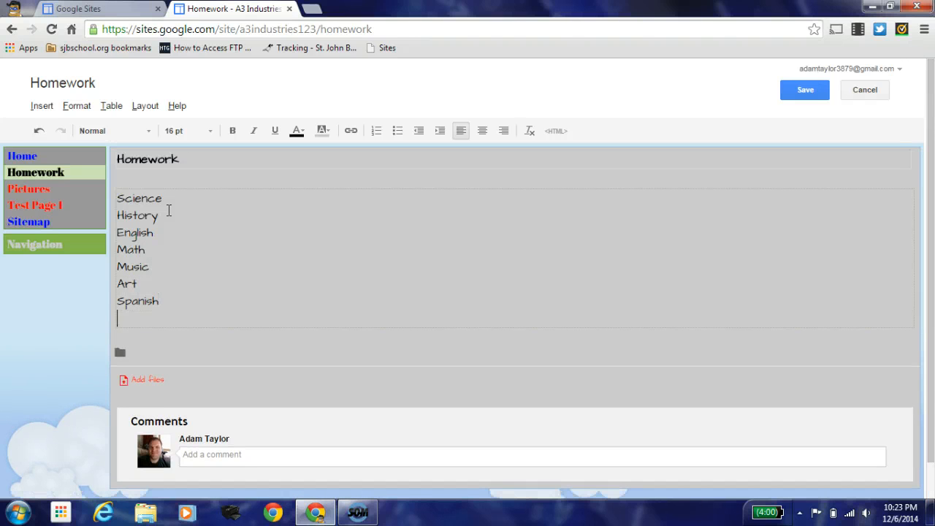
- Add Reading on the line below Spanish, save the Homework page and reopen it for editing
type("Reading")
key("Return")
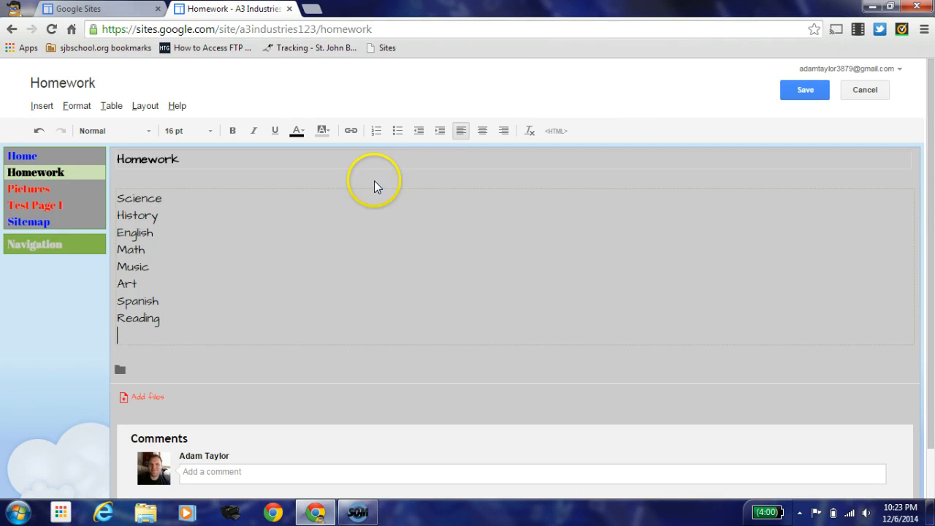
left_click(795, 90)
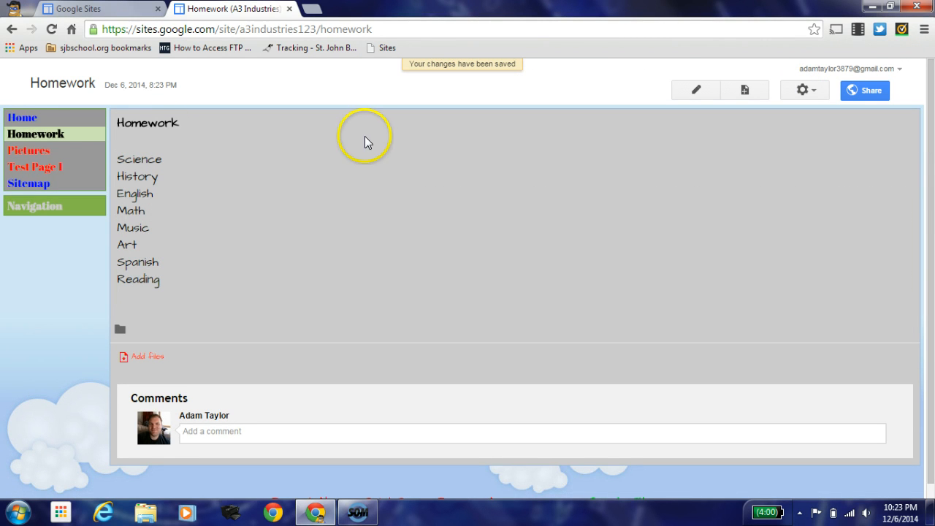
left_click(695, 93)
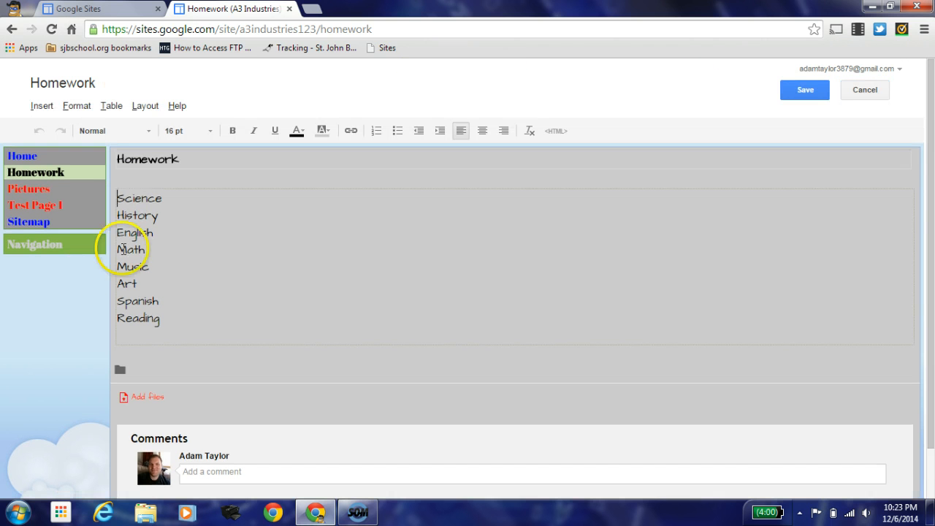
left_click_drag(117, 199, 166, 198)
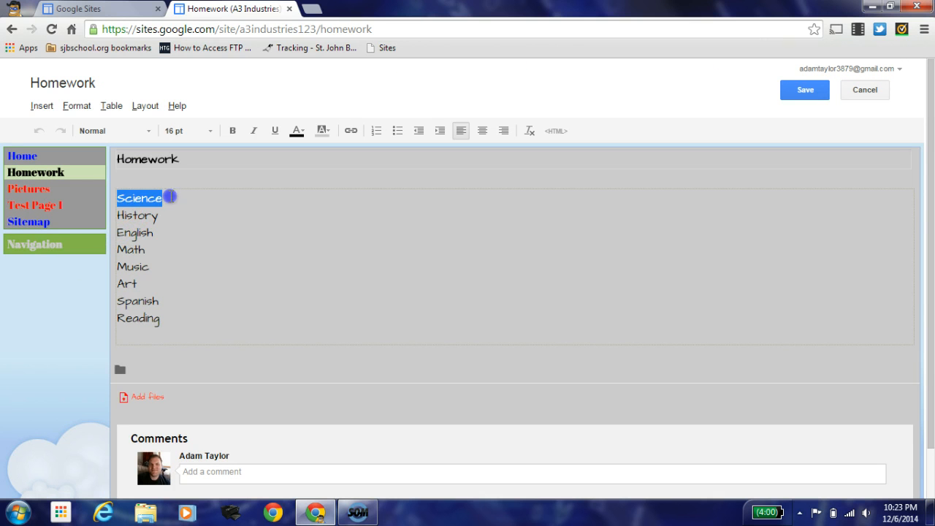
left_click(303, 135)
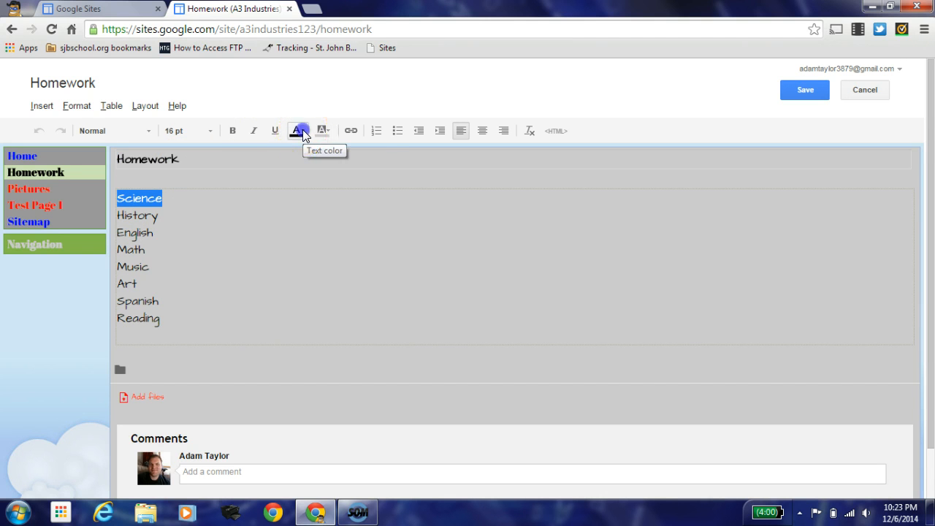
left_click(299, 157)
left_click(265, 188)
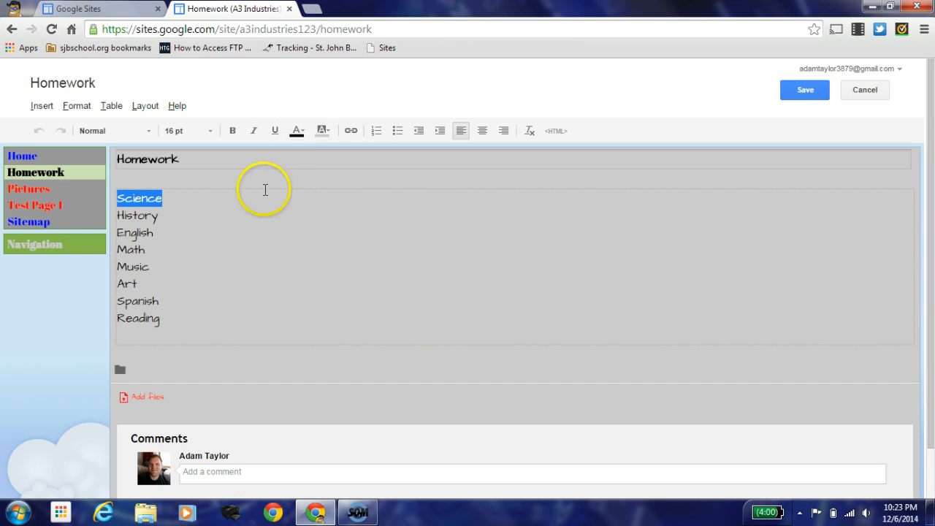
left_click(121, 208)
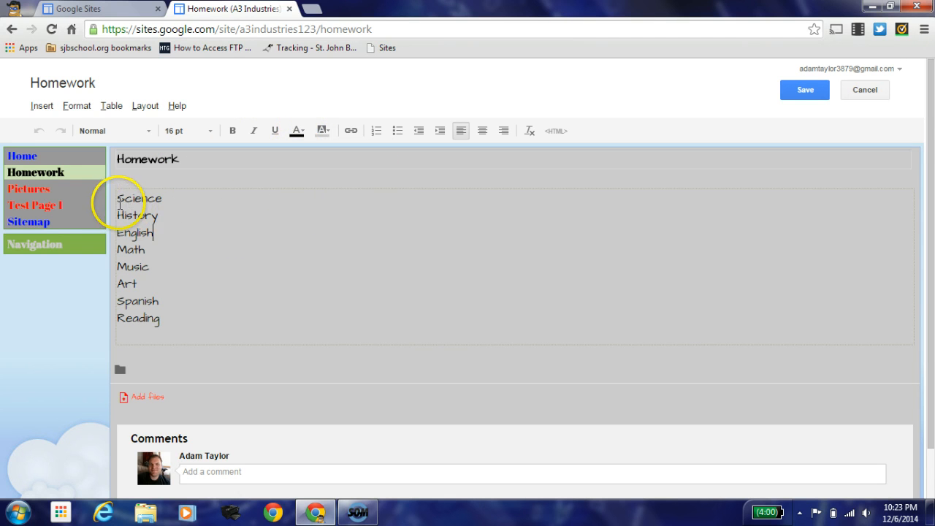
- Change the text color of the word Science in the subject list to red
left_click_drag(119, 194, 169, 195)
left_click(304, 135)
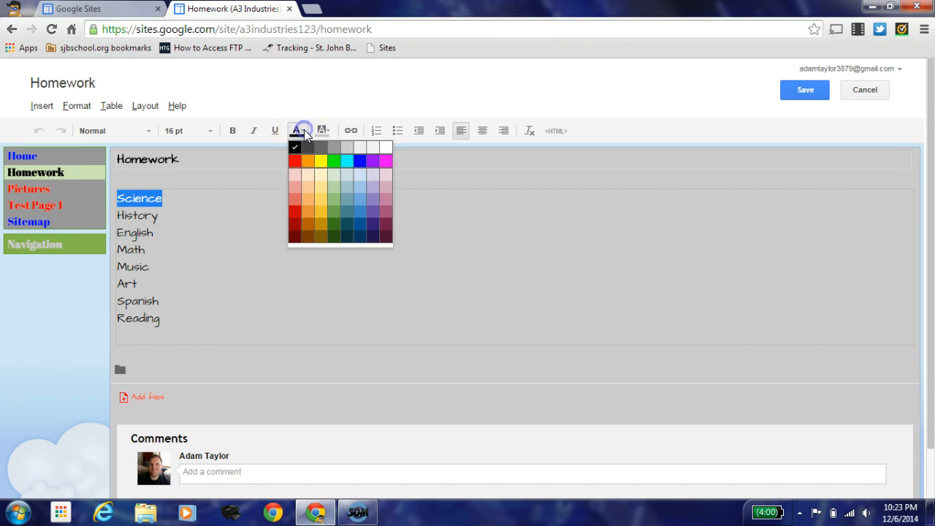
left_click(300, 160)
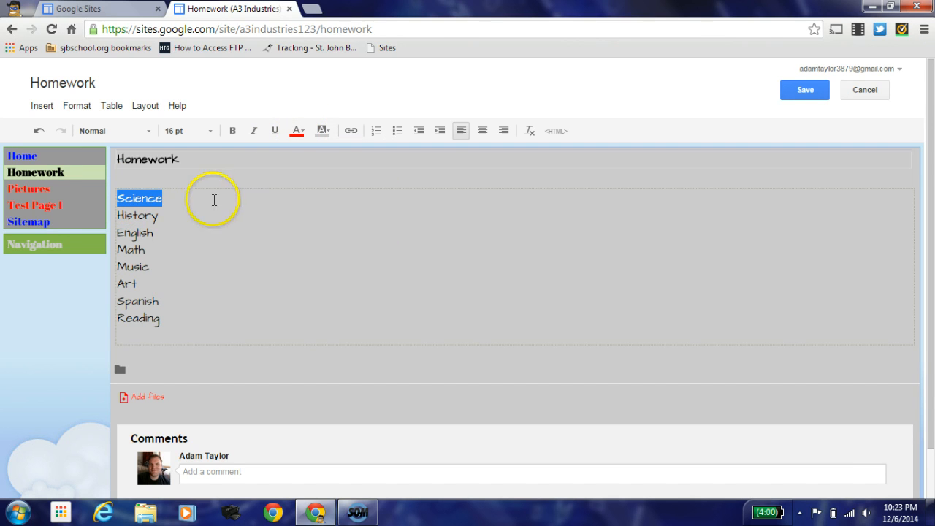
left_click(215, 198)
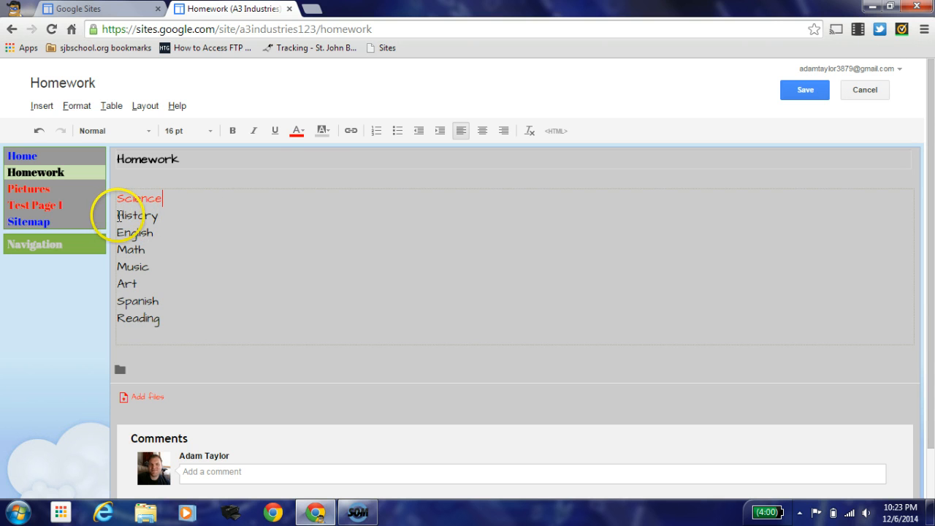
- Change the text color of History to blue and of English to green in the subject list
left_click_drag(117, 215, 164, 212)
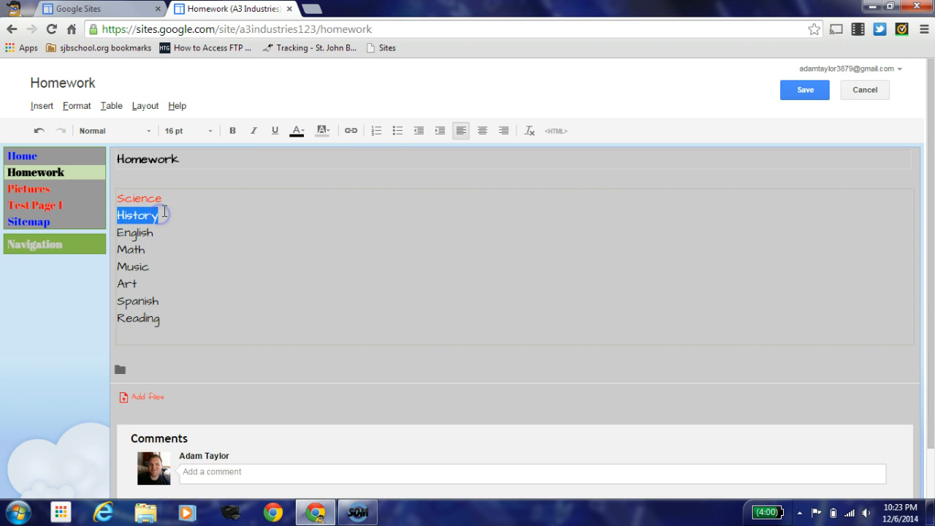
left_click(297, 132)
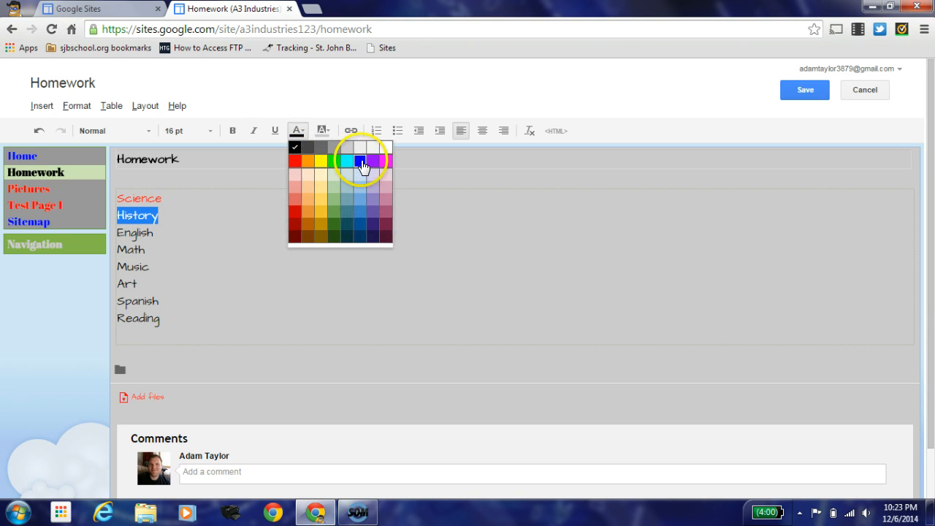
left_click(360, 161)
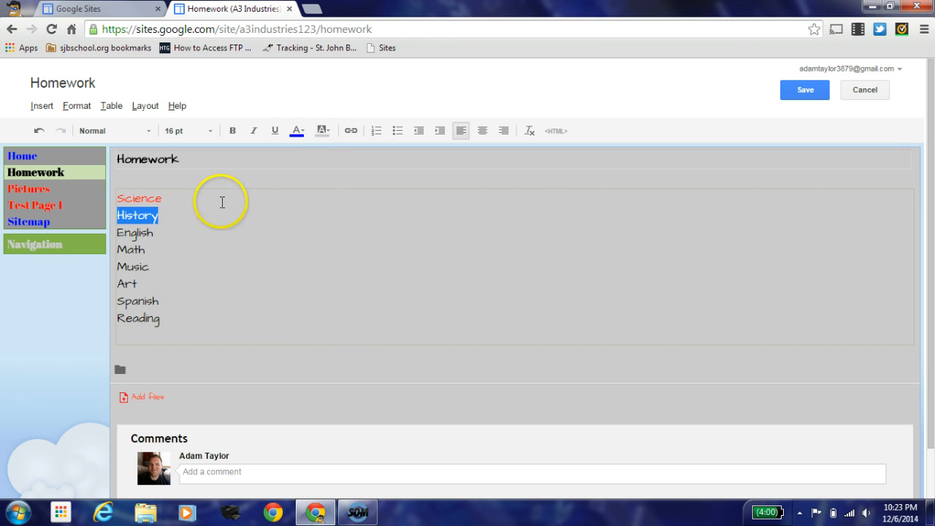
left_click(151, 231)
left_click_drag(120, 234, 154, 232)
left_click(304, 133)
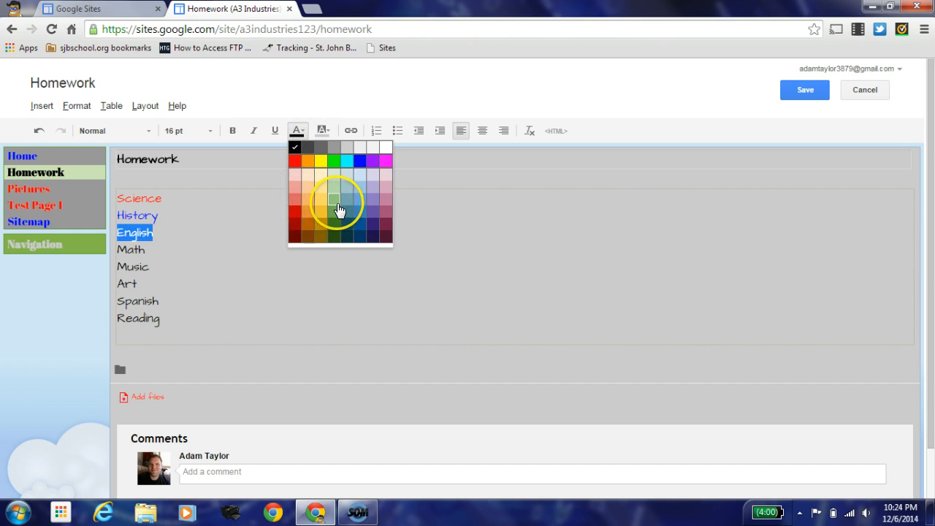
left_click(334, 211)
left_click(232, 247)
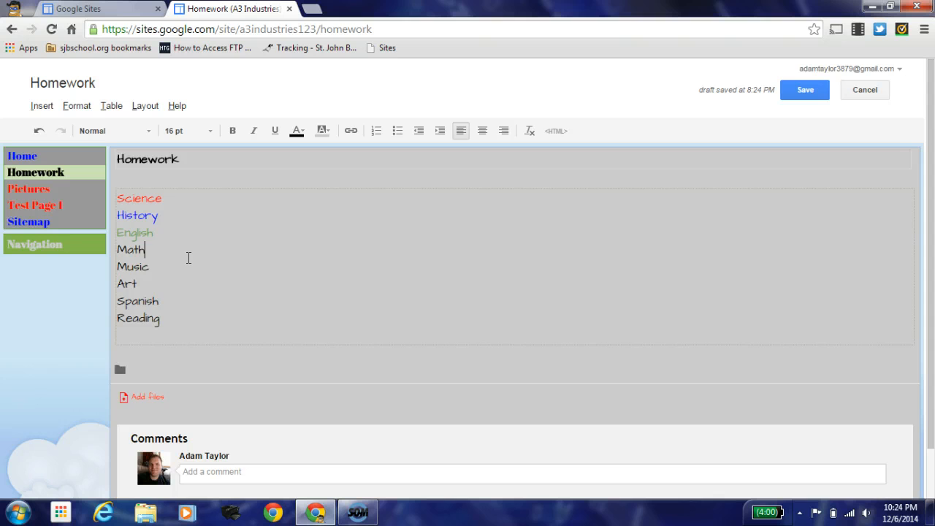
left_click(306, 108)
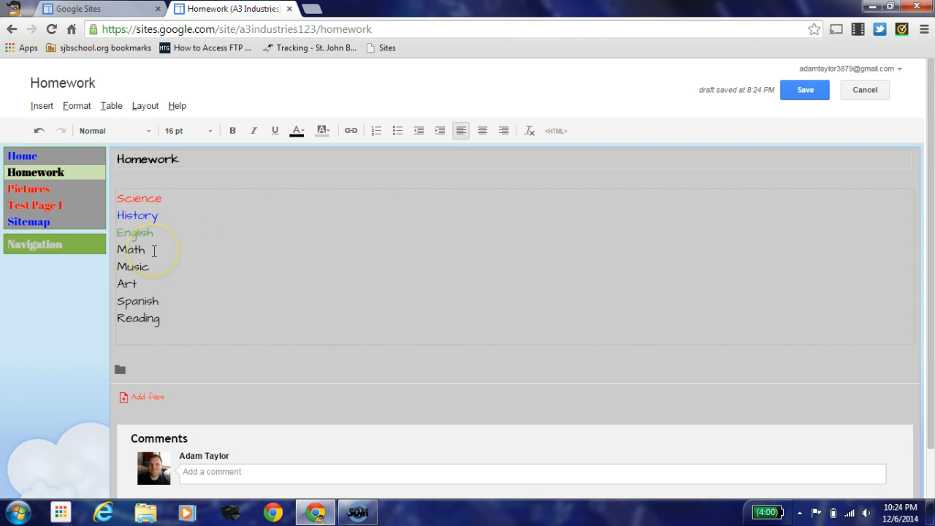
type("-")
type("www")
key("BackSpace")
key("BackSpace")
key("BackSpace")
type("Visit www.coolmathgames.com")
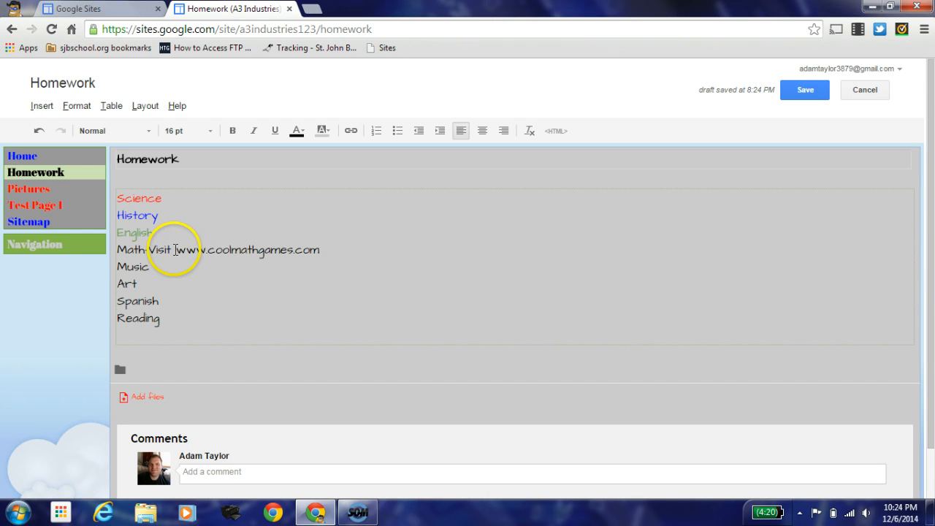
left_click_drag(175, 249, 320, 250)
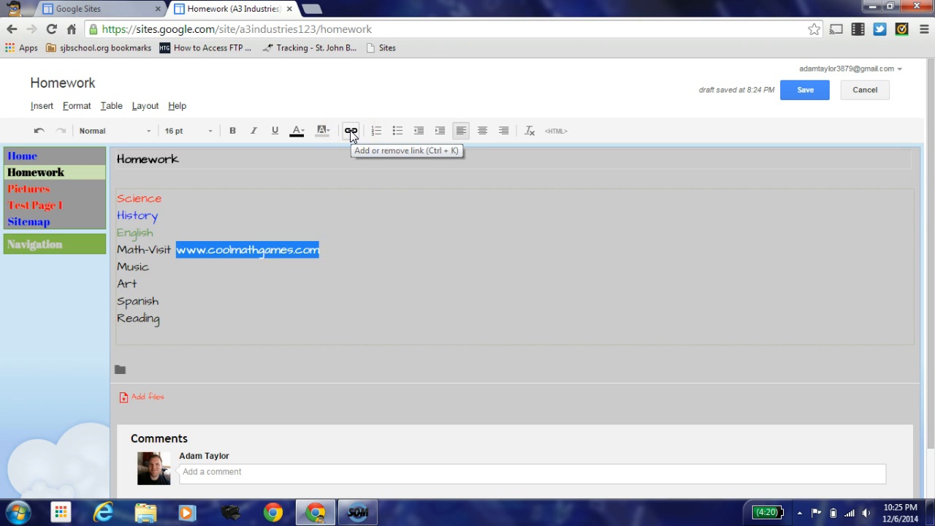
left_click(351, 132)
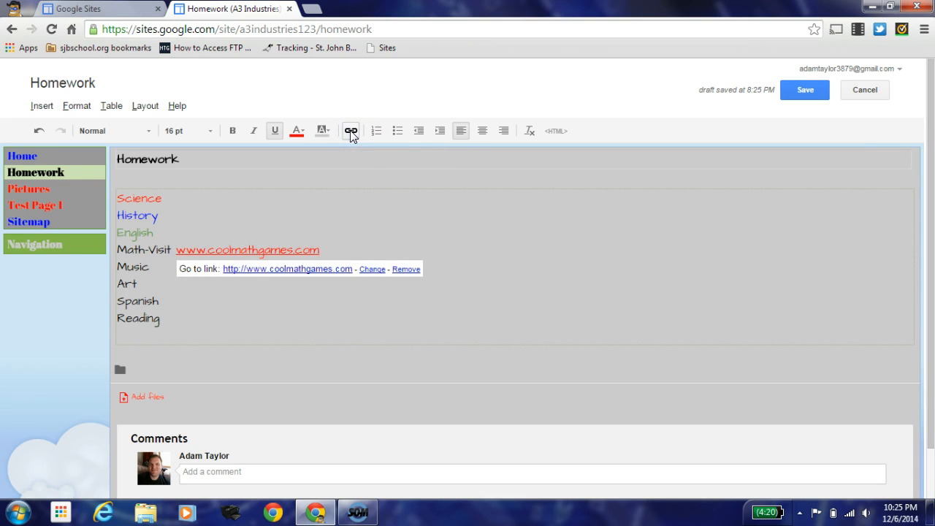
left_click(407, 308)
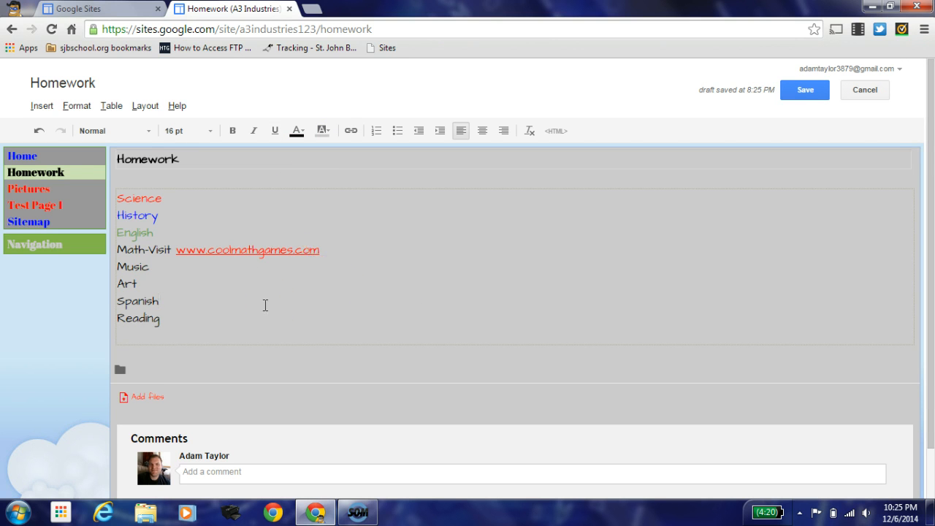
left_click(797, 89)
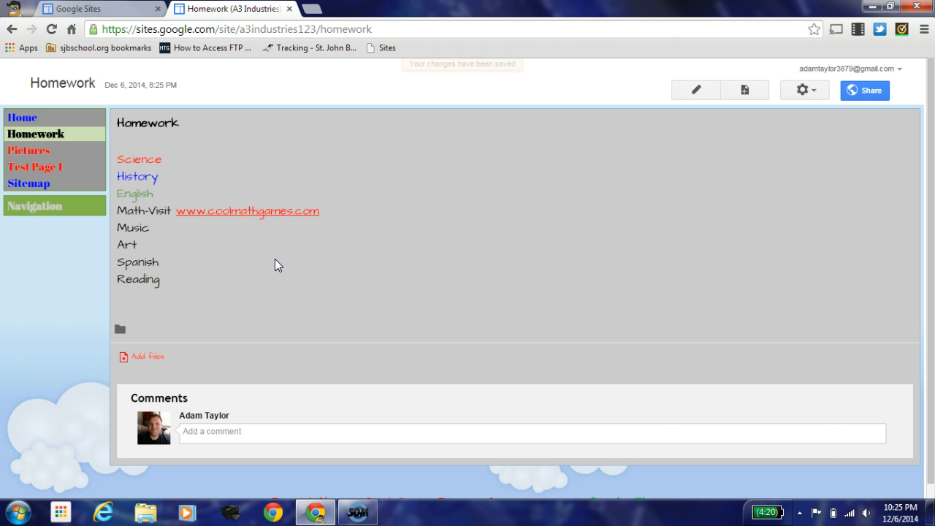
- Turn off Allow comments in the Homework page's settings and save them
left_click(803, 90)
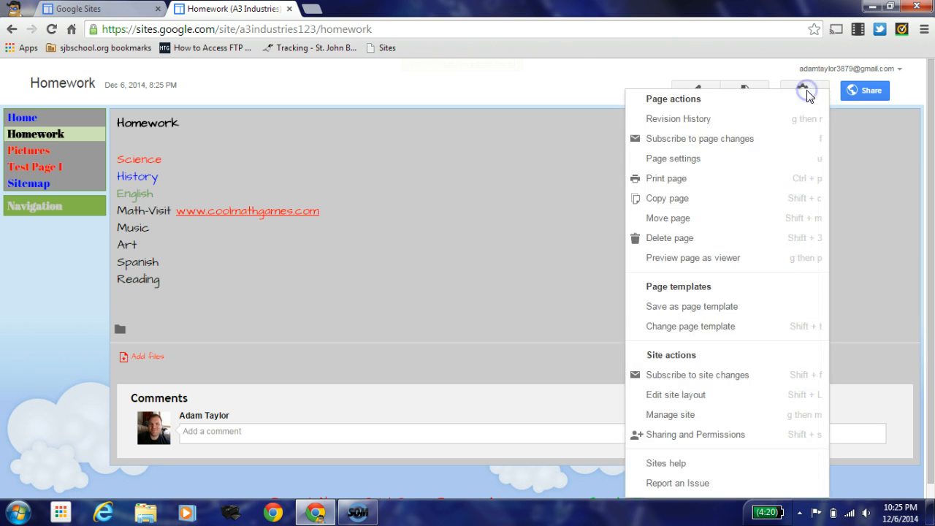
left_click(691, 158)
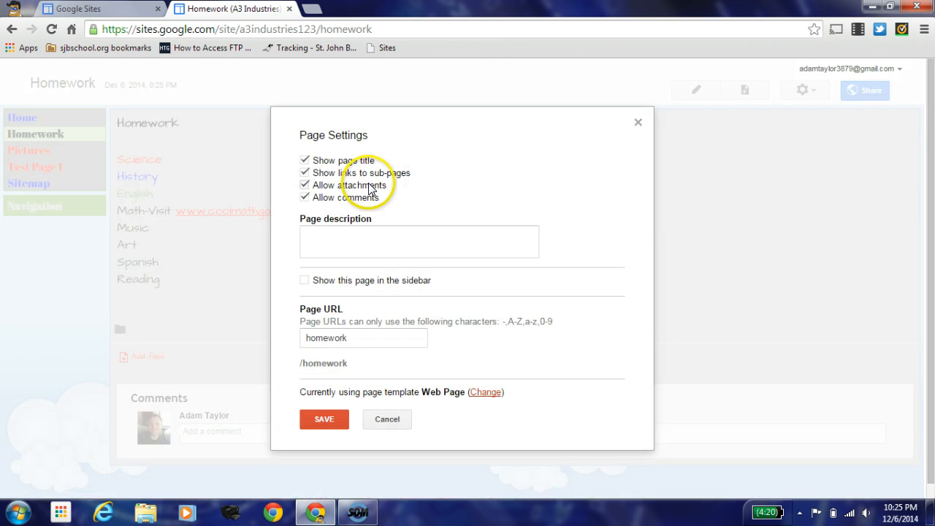
left_click(304, 197)
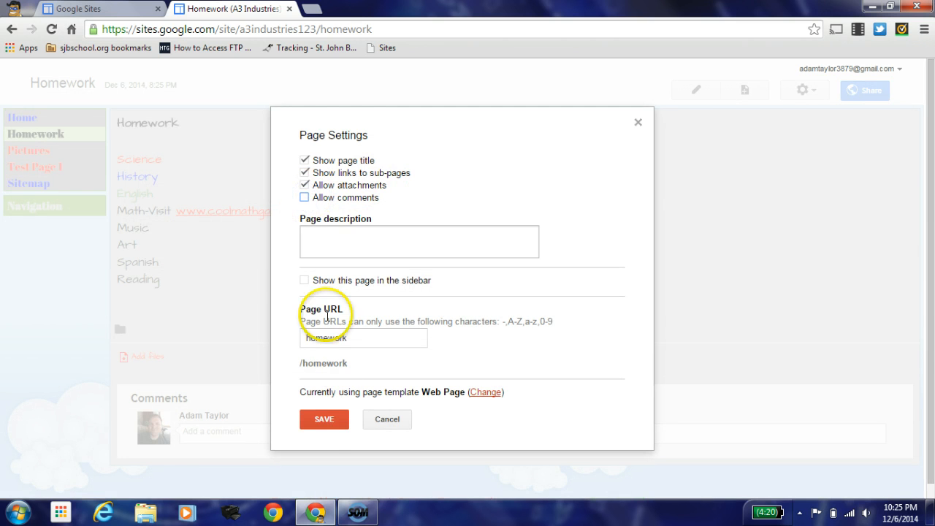
left_click(324, 420)
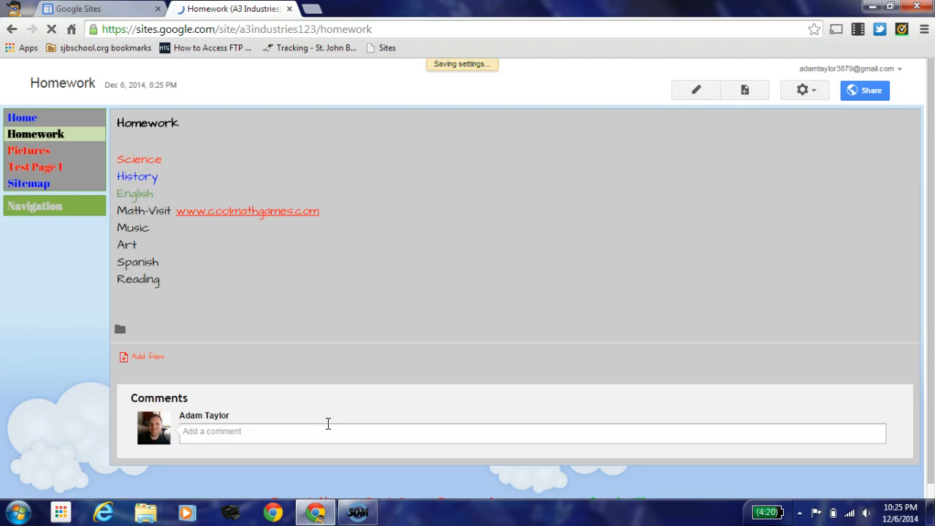